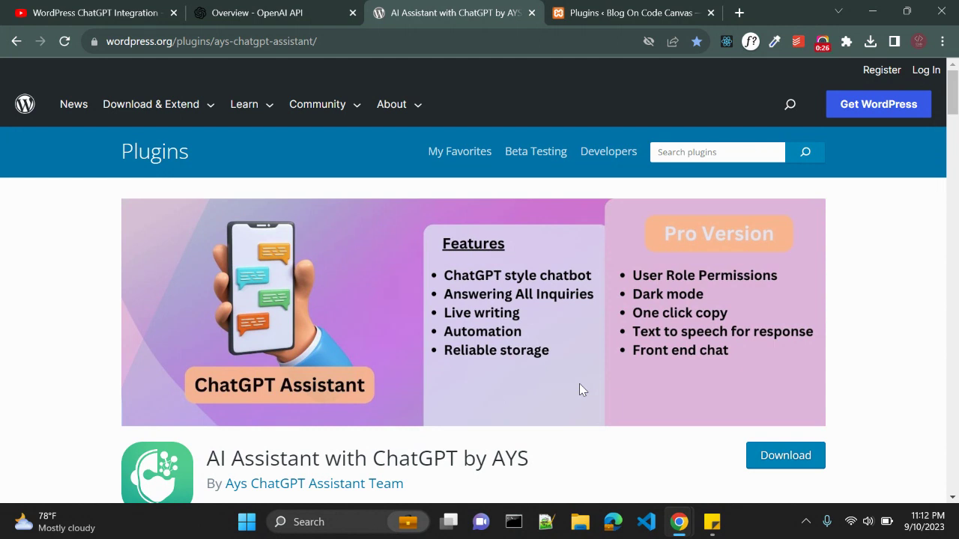
# - Look over the plugin's download page and highlight the plugin slug in its address
pyautogui.scroll(-1, 407, 428)
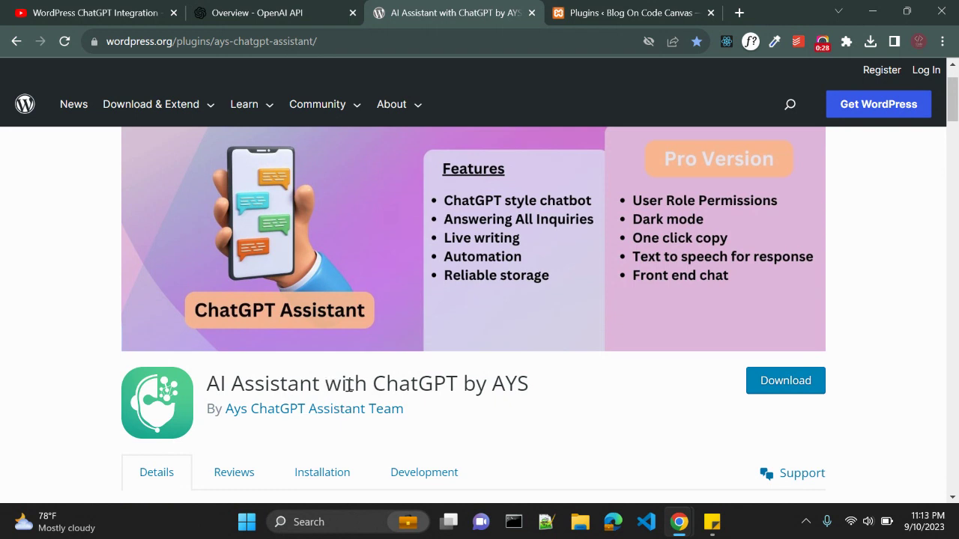
pyautogui.scroll(1, 466, 391)
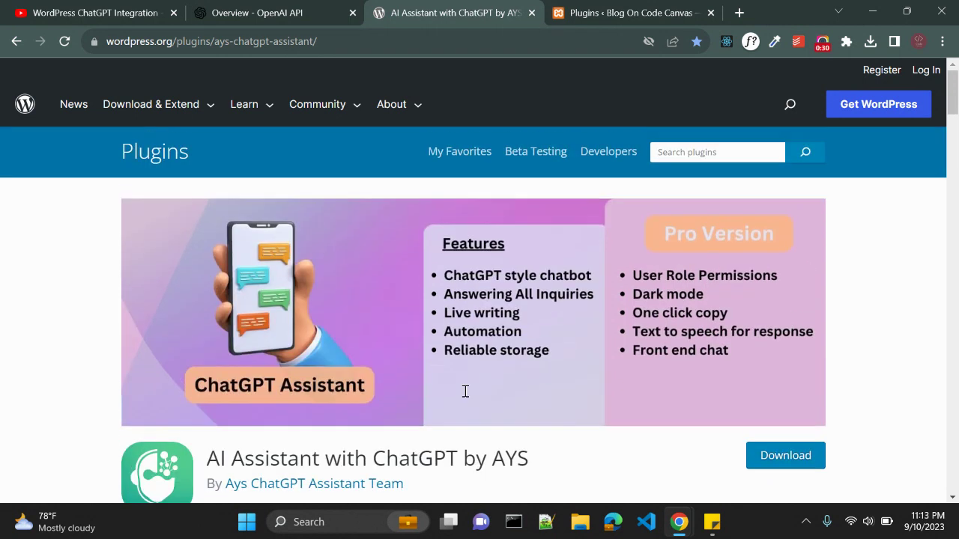
pyautogui.moveTo(216, 41); pyautogui.dragTo(318, 41)
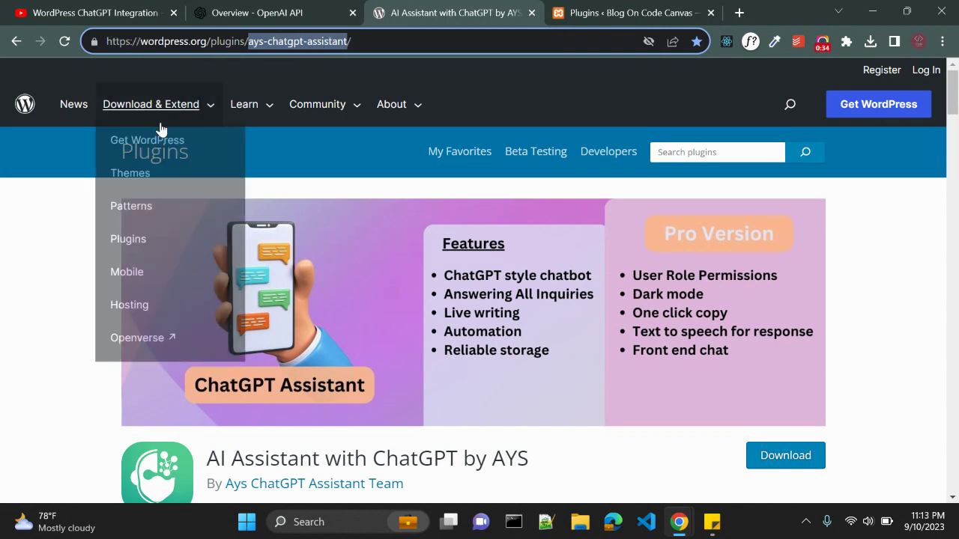
pyautogui.click(41, 293)
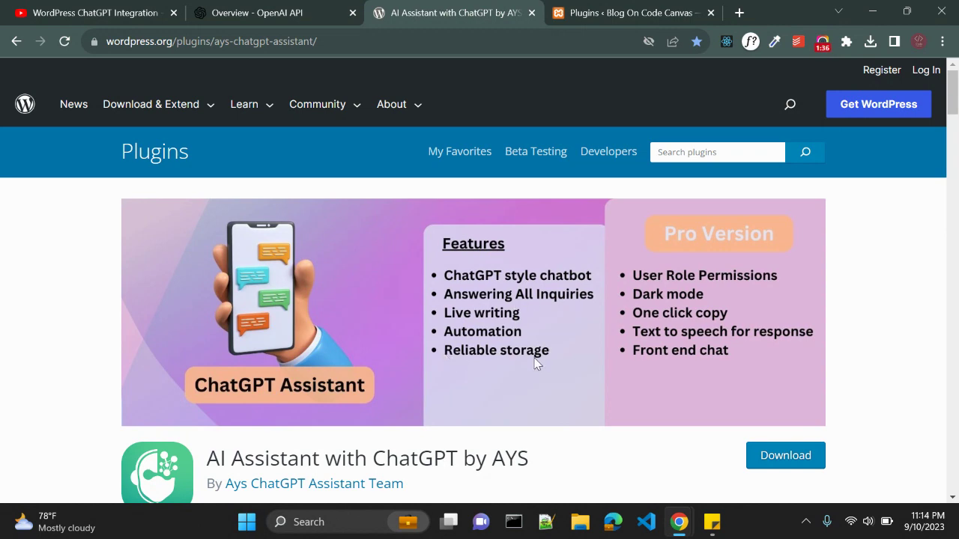
pyautogui.scroll(-5, 467, 338)
pyautogui.scroll(5, 469, 338)
# - Upload ays-chatgpt-assistant.1.4.8.zip as a new plugin, install it and activate it
pyautogui.click(607, 12)
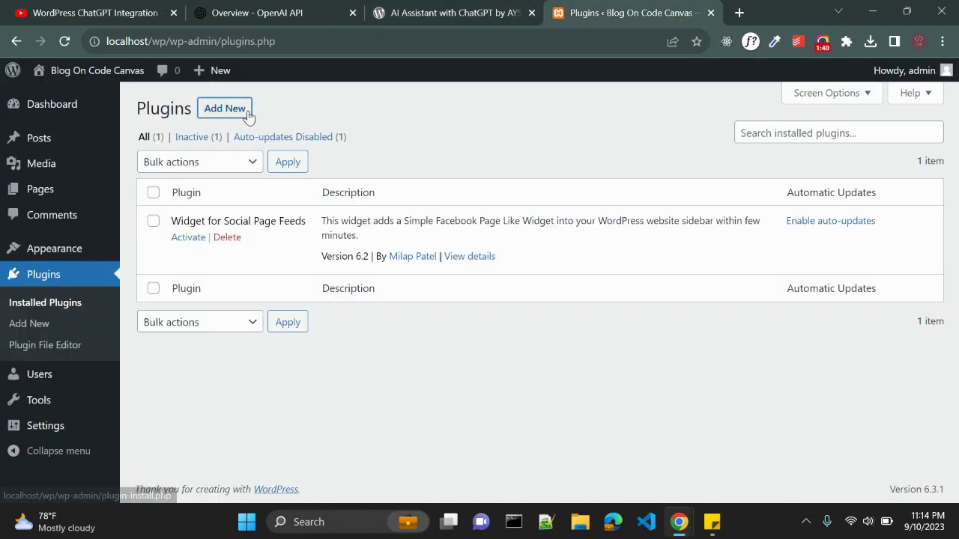
pyautogui.click(224, 109)
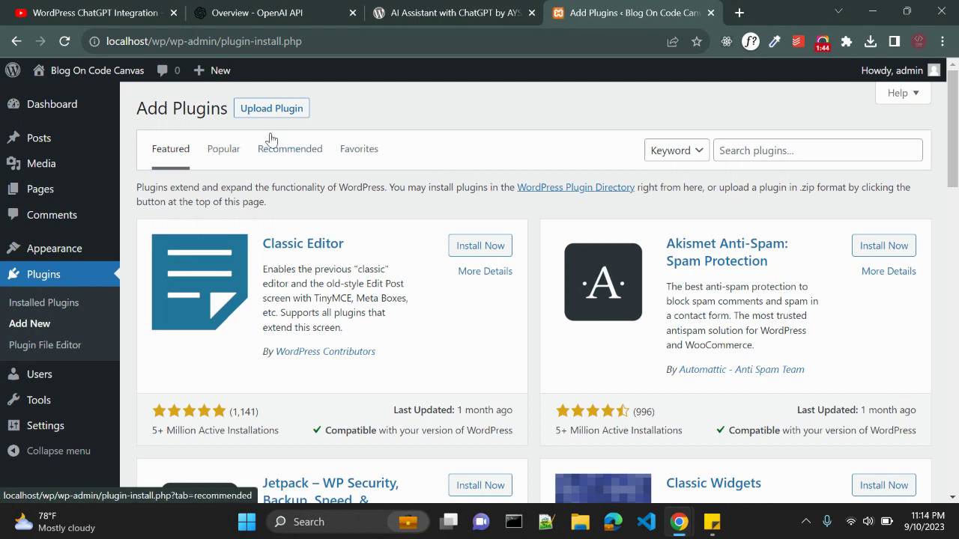
pyautogui.click(263, 111)
pyautogui.click(449, 242)
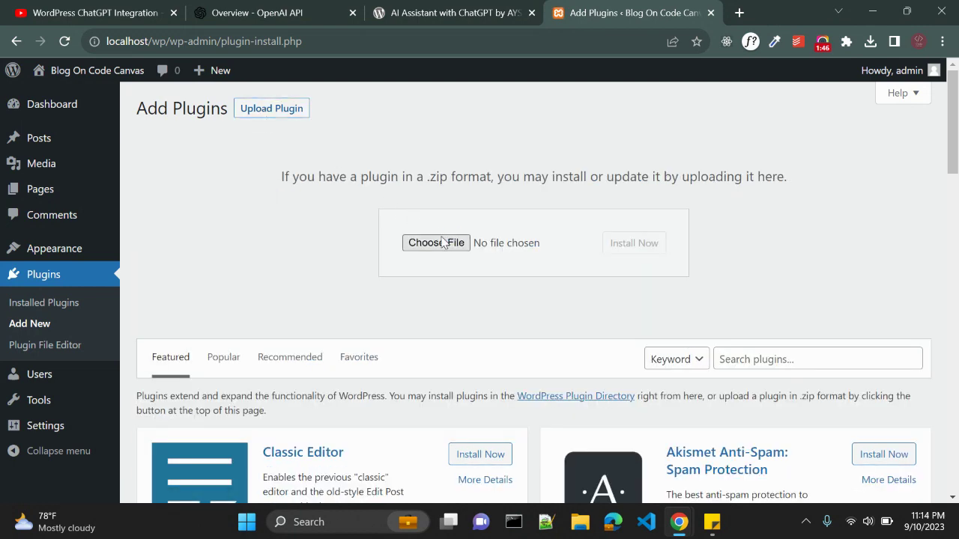
pyautogui.doubleClick(344, 211)
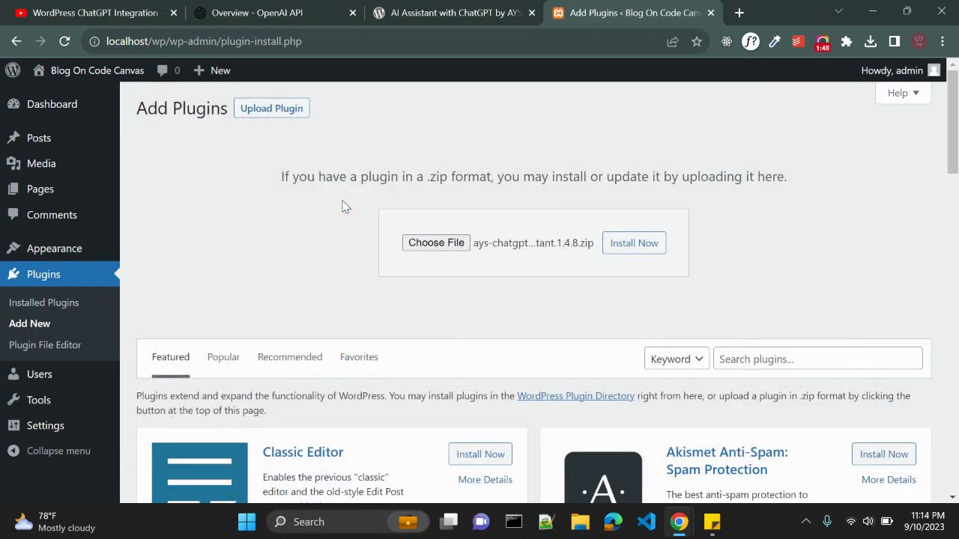
pyautogui.click(633, 243)
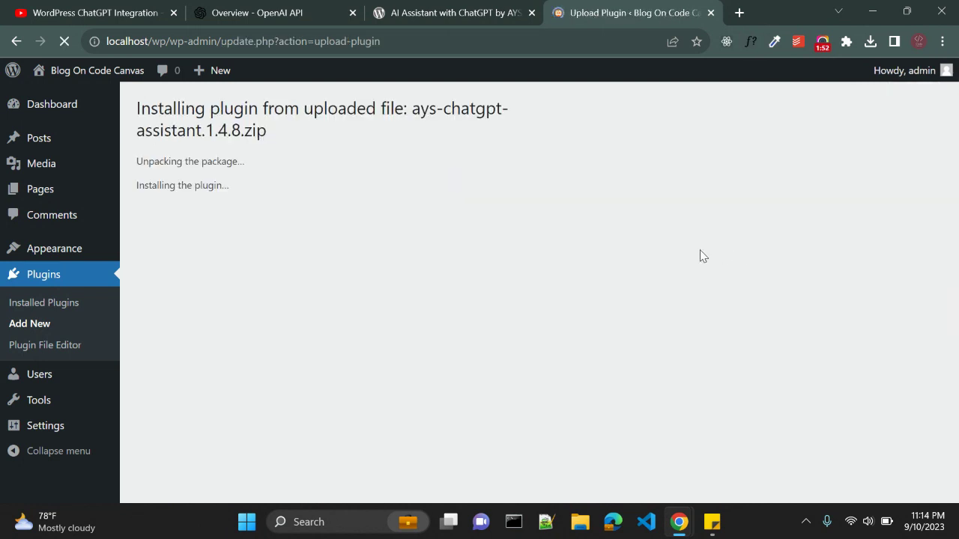
pyautogui.click(167, 244)
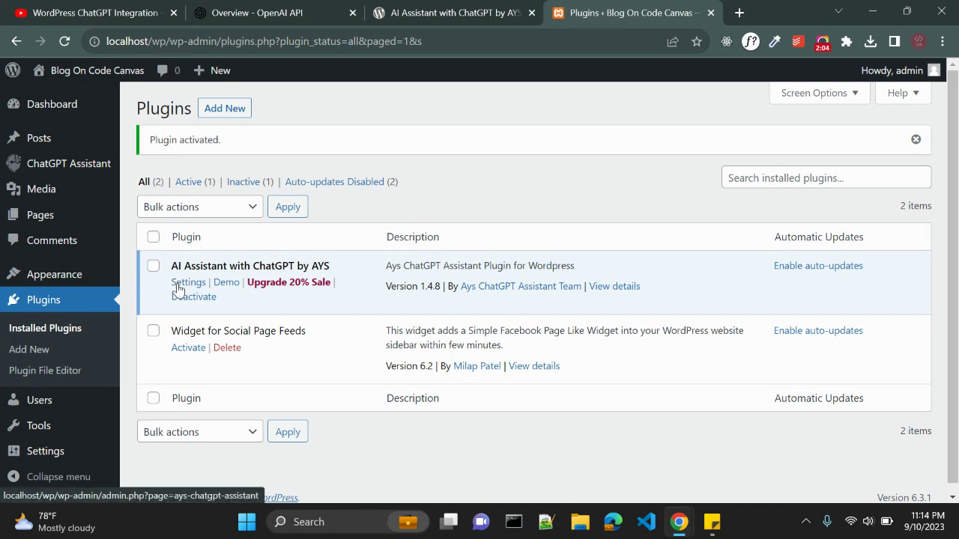
# - View the ChatGPT Assistant Settings page's OpenAI API key prompt, then go to the OpenAI overview
pyautogui.moveTo(88, 163)
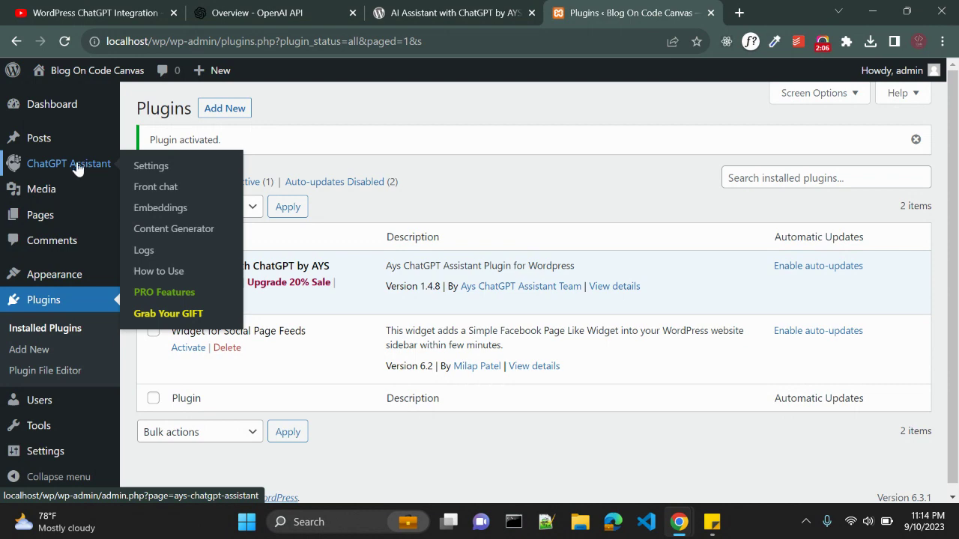
pyautogui.click(74, 166)
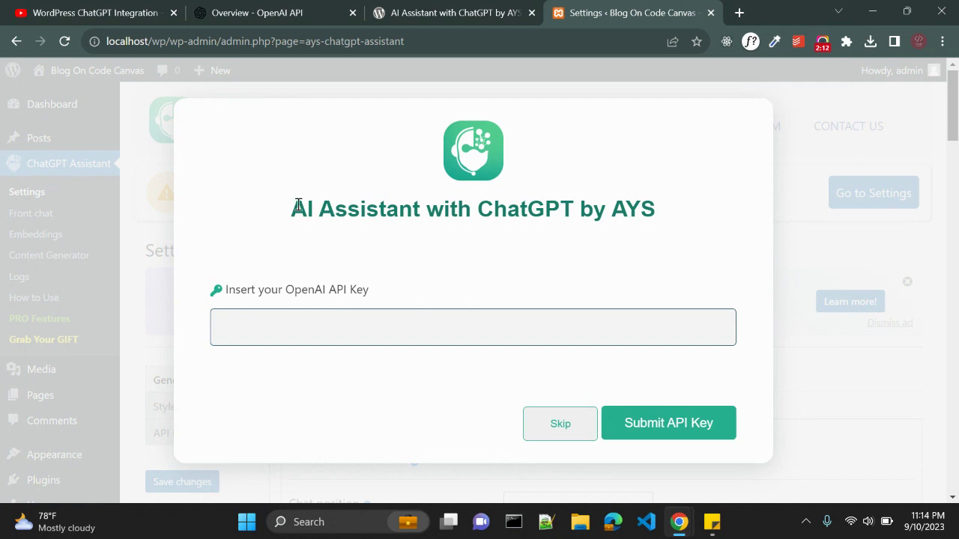
pyautogui.moveTo(296, 205); pyautogui.dragTo(481, 195)
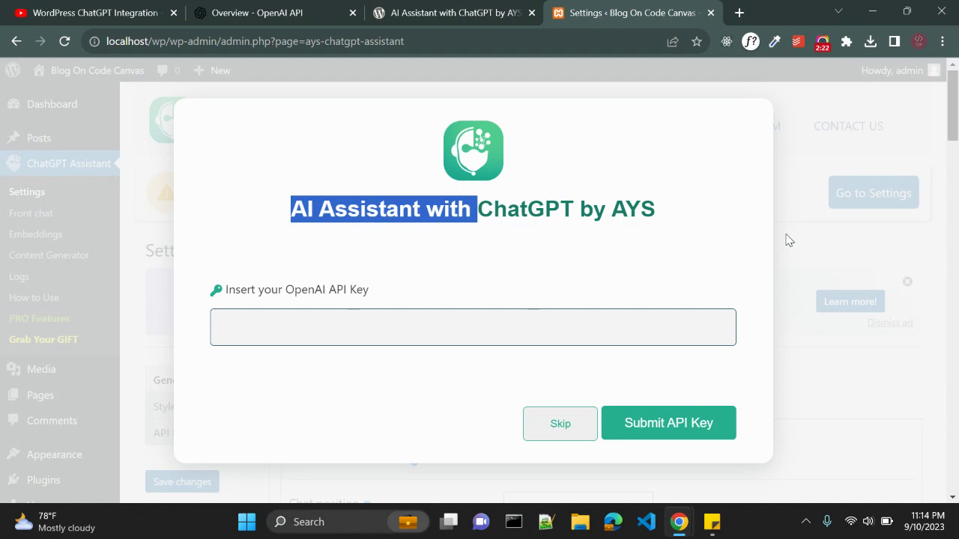
pyautogui.click(251, 8)
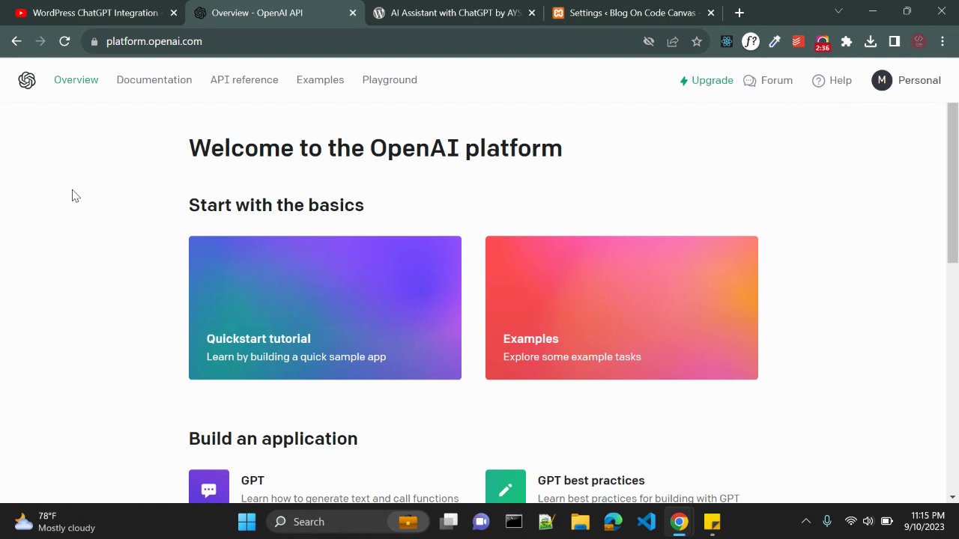
# - Open the API keys list from the Personal menu and check the WP Plugin key's creation date
pyautogui.click(907, 88)
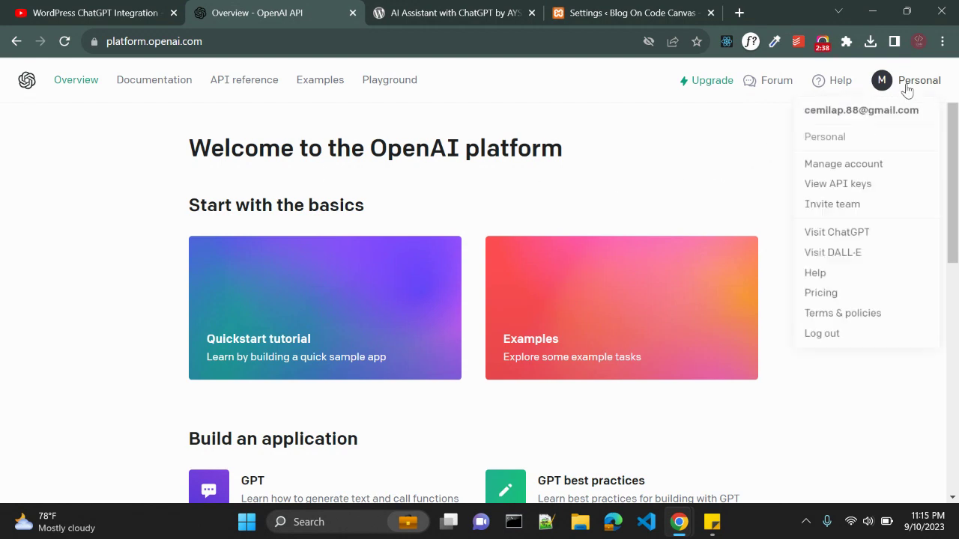
pyautogui.click(850, 189)
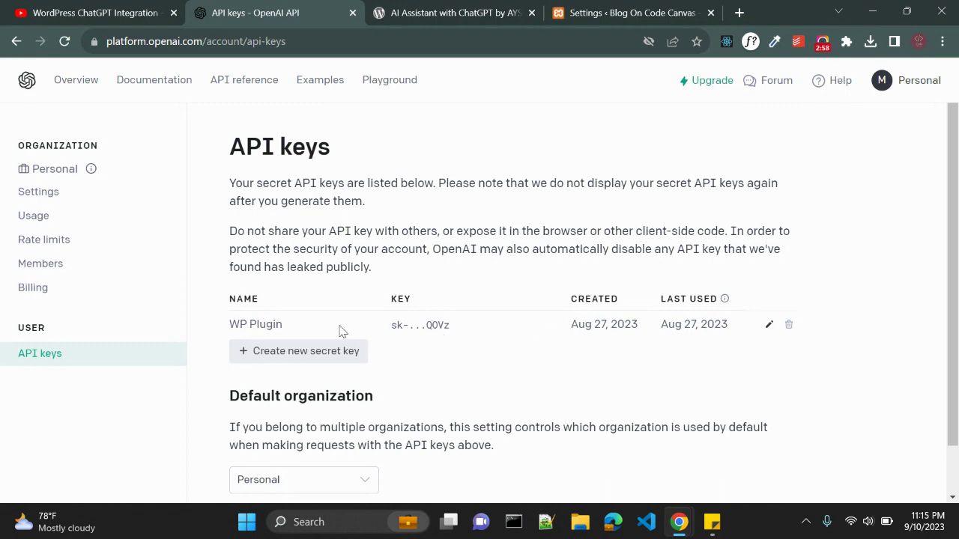
pyautogui.moveTo(574, 325); pyautogui.dragTo(646, 332)
pyautogui.click(606, 353)
pyautogui.scroll(-1, 482, 321)
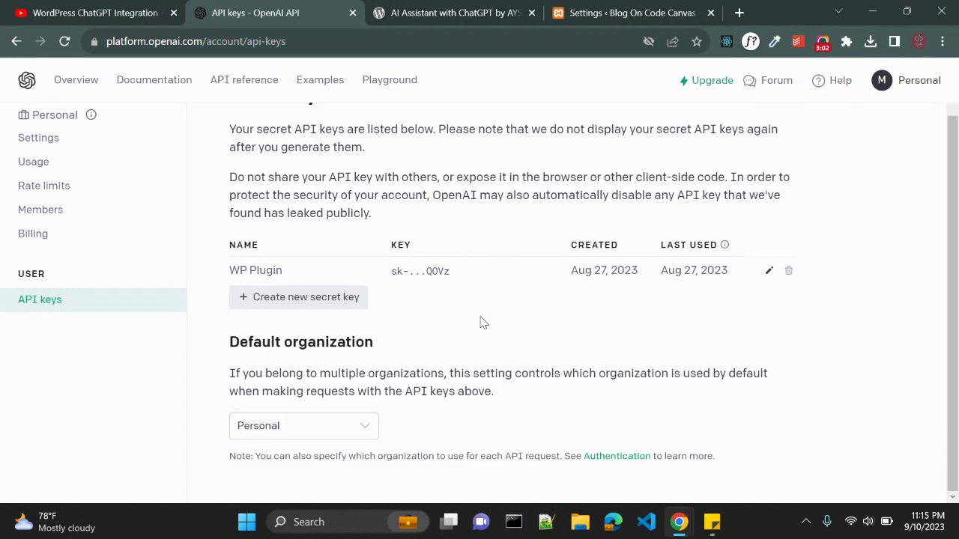
pyautogui.scroll(1, 482, 321)
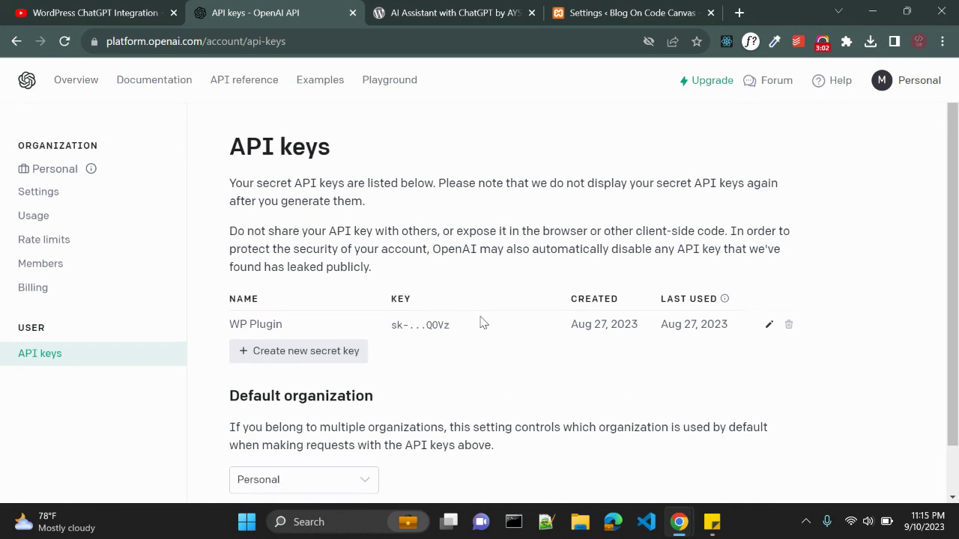
# - Review the Usage, Settings and Members pages, ending on Organization settings
pyautogui.click(38, 217)
pyautogui.scroll(-3, 368, 324)
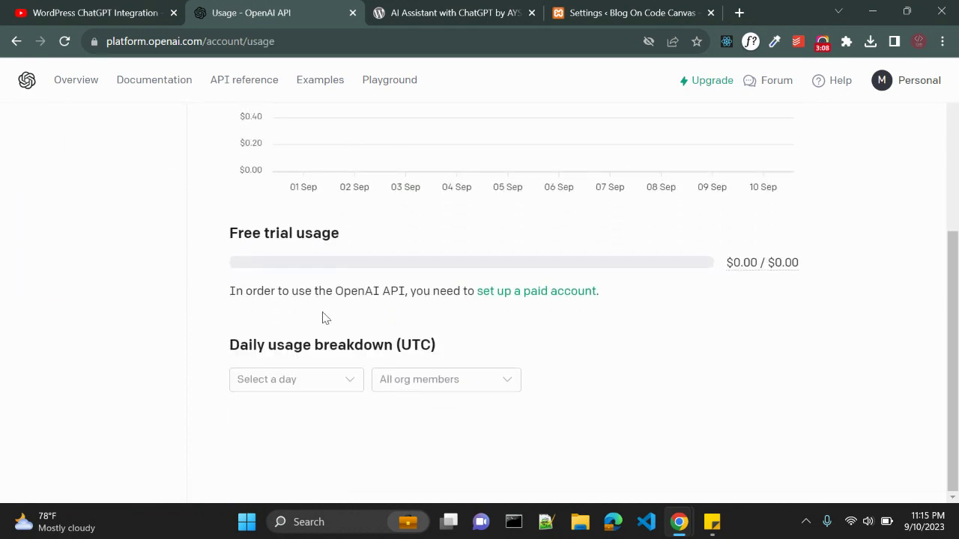
pyautogui.scroll(2, 637, 296)
pyautogui.scroll(2, 663, 387)
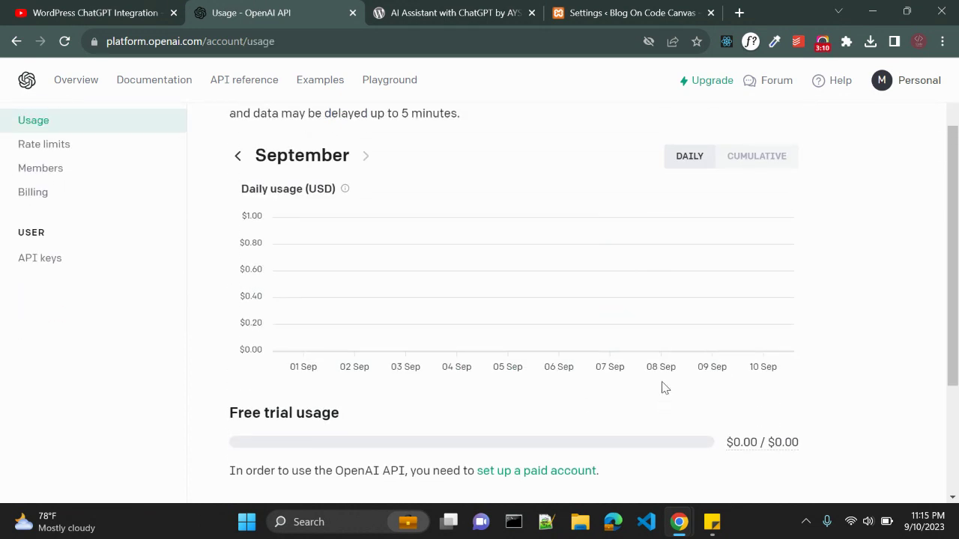
pyautogui.click(39, 193)
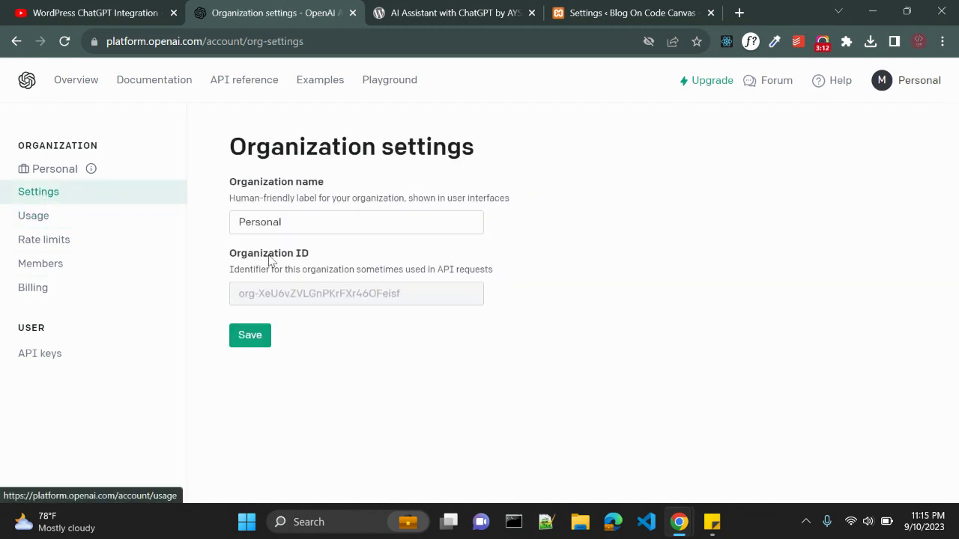
pyautogui.click(45, 264)
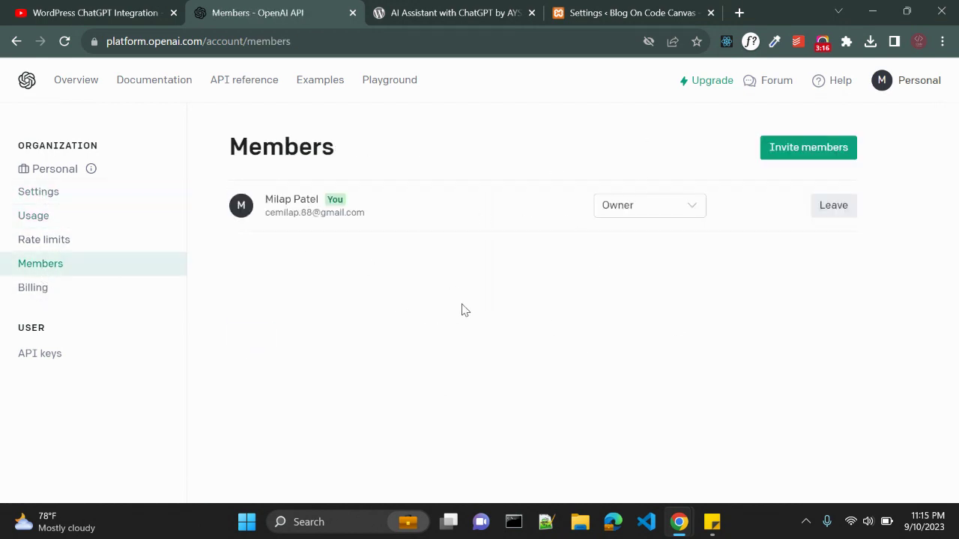
pyautogui.click(56, 196)
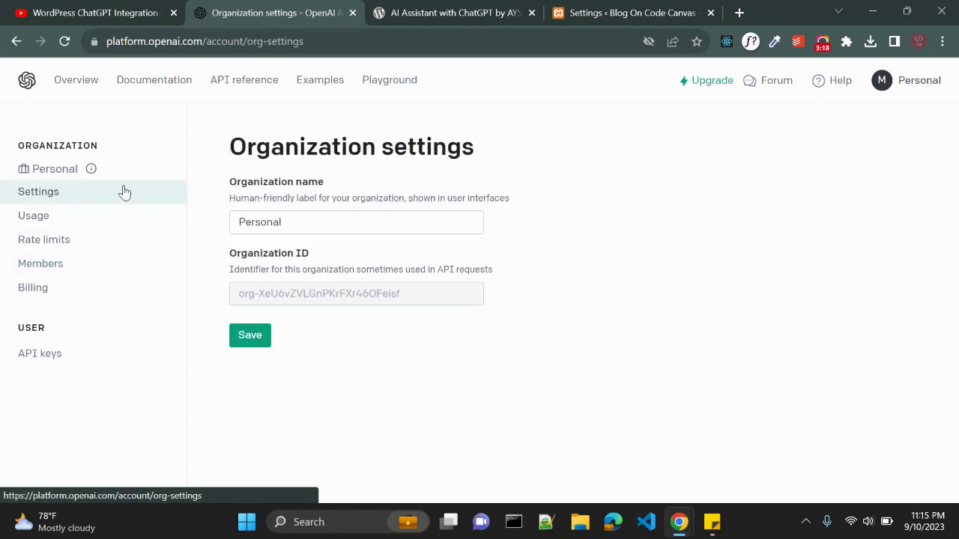
# - Select the saved API key text in Sticky Notes, then return to OpenAI's organization settings
pyautogui.click(712, 522)
pyautogui.hotkey('ctrl', 'a')
pyautogui.hotkey('ctrl', 'c')
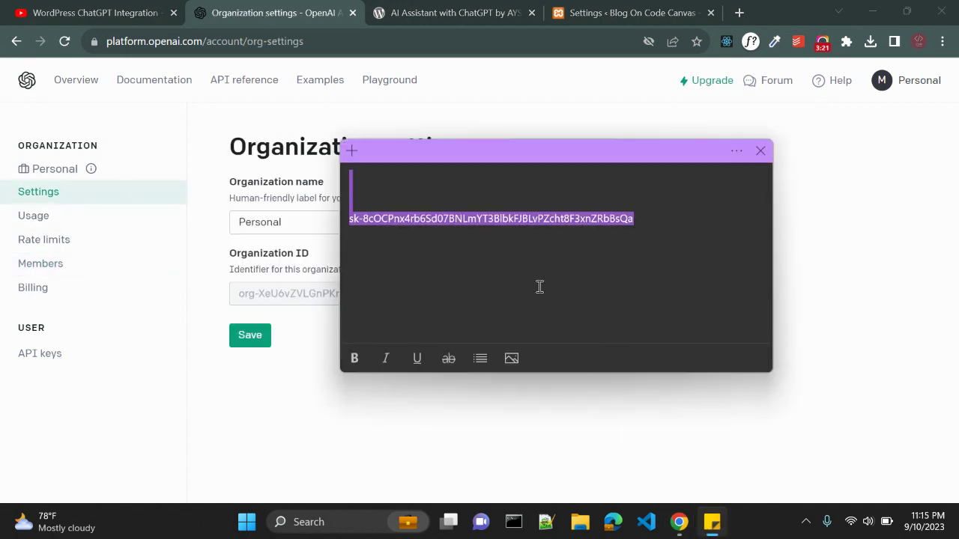
pyautogui.click(327, 437)
pyautogui.click(570, 9)
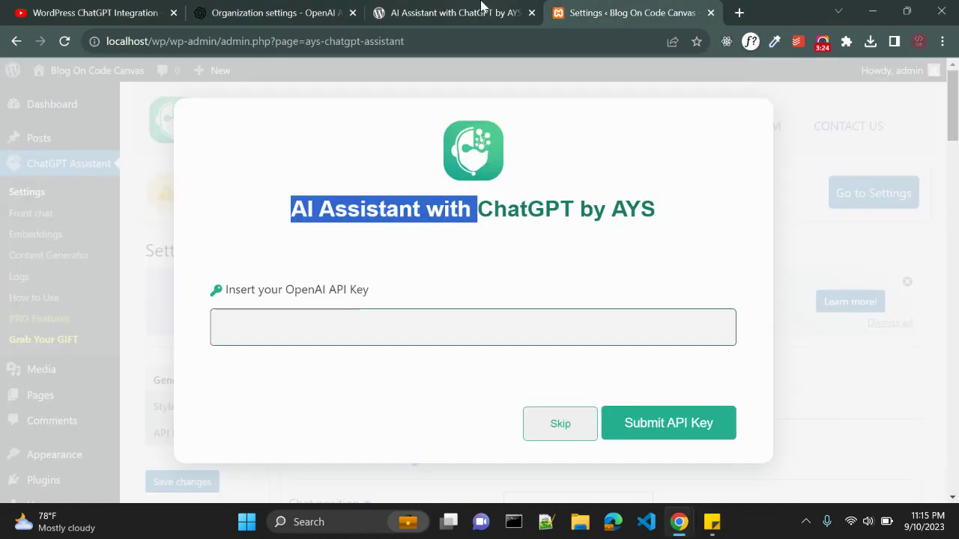
pyautogui.click(299, 7)
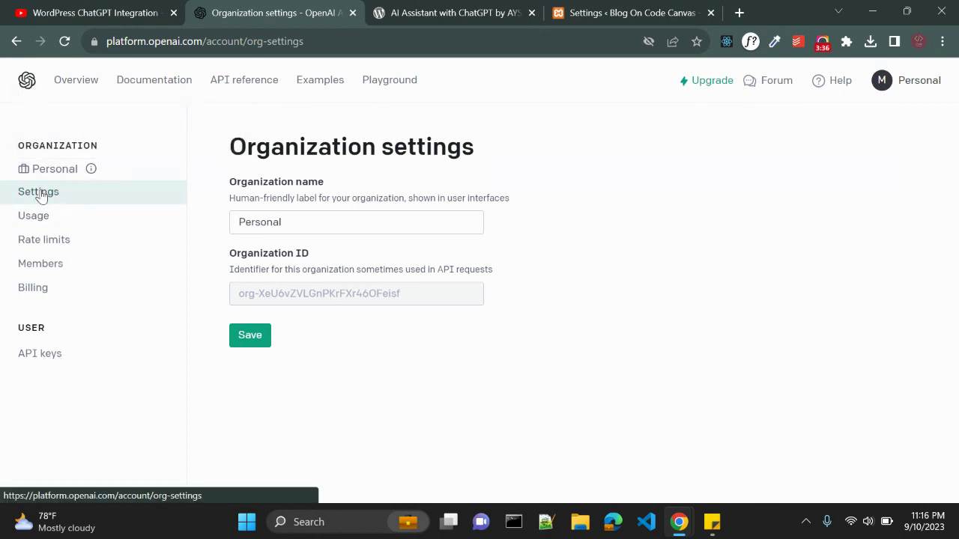
# - On OpenAI's API keys page, start and cancel a new secret key, then return to WordPress
pyautogui.click(27, 358)
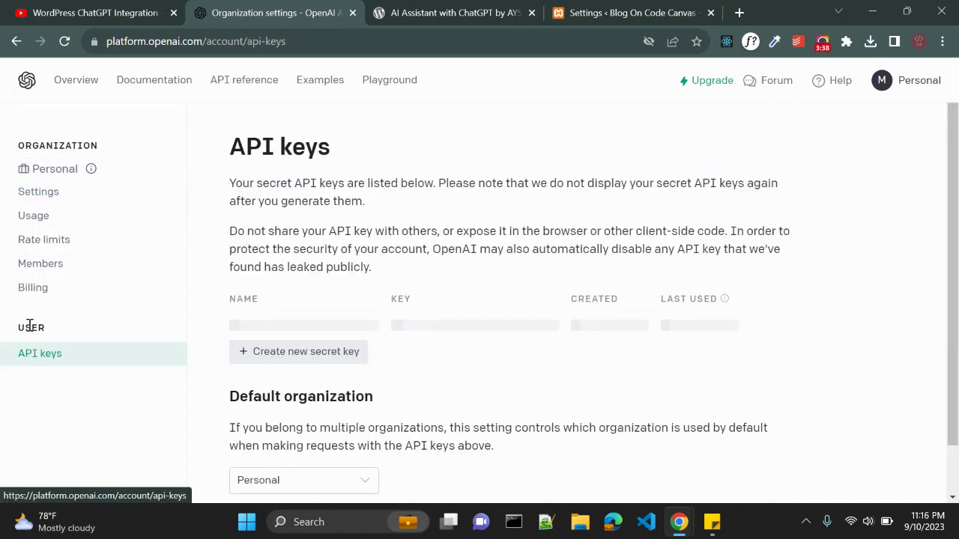
pyautogui.click(332, 350)
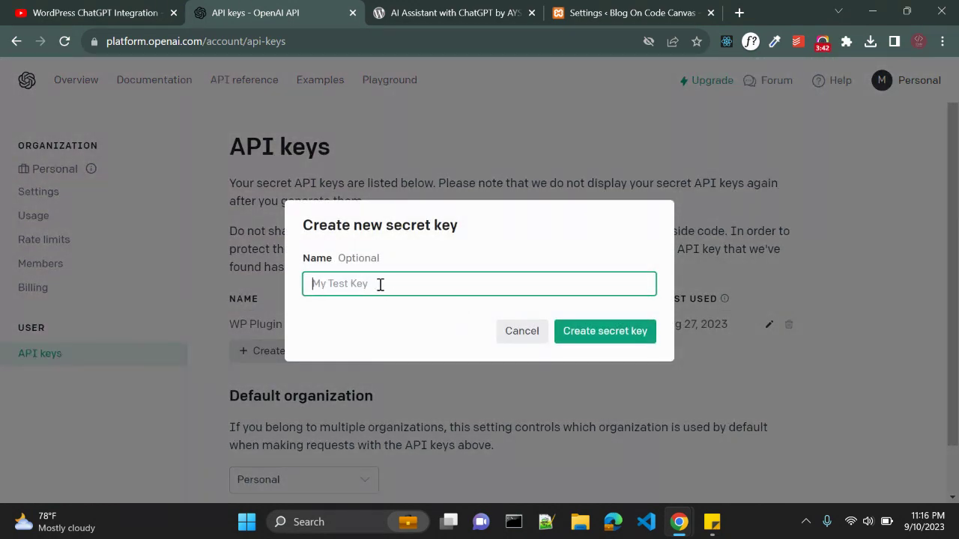
pyautogui.click(522, 330)
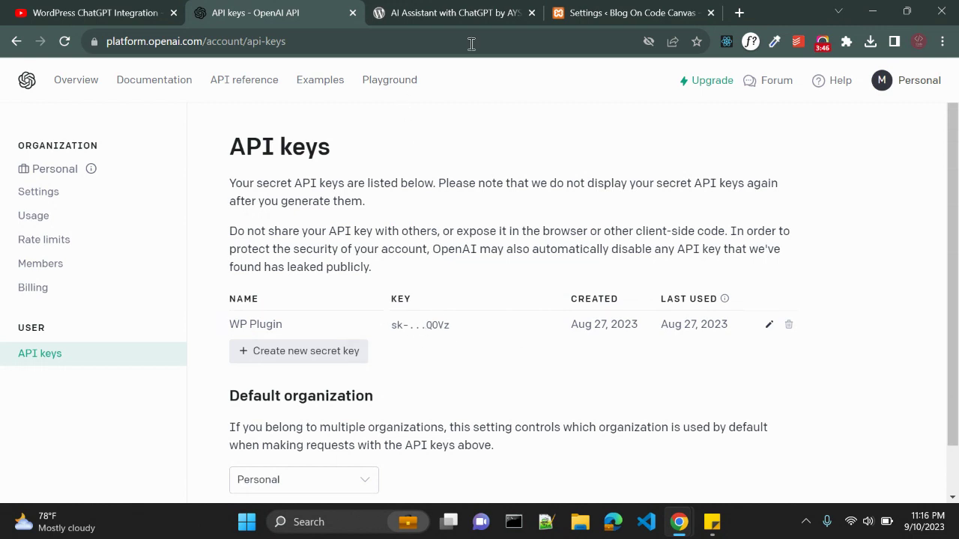
pyautogui.click(585, 12)
# - Paste the OpenAI API key into the plugin's prompt and submit it
pyautogui.click(384, 335)
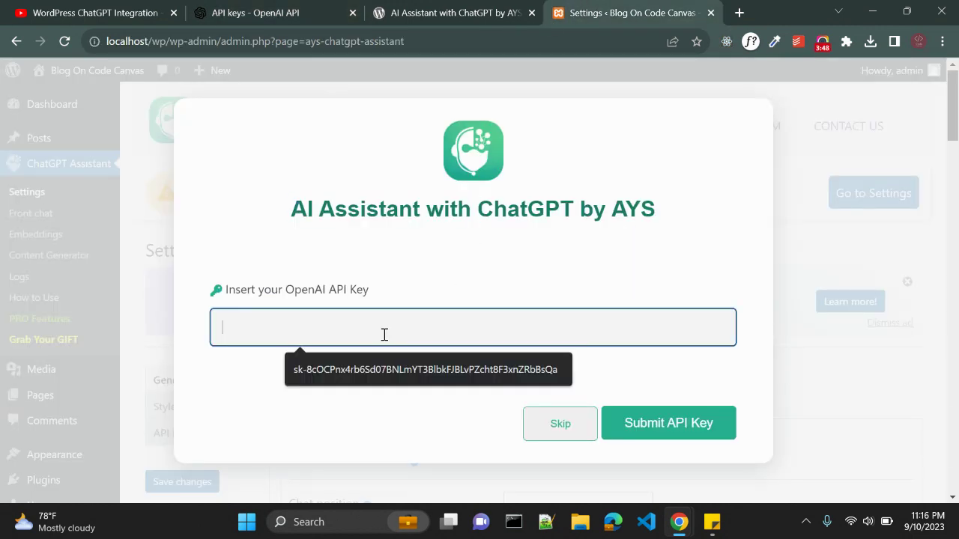
pyautogui.hotkey('ctrl', 'v')
pyautogui.click(648, 427)
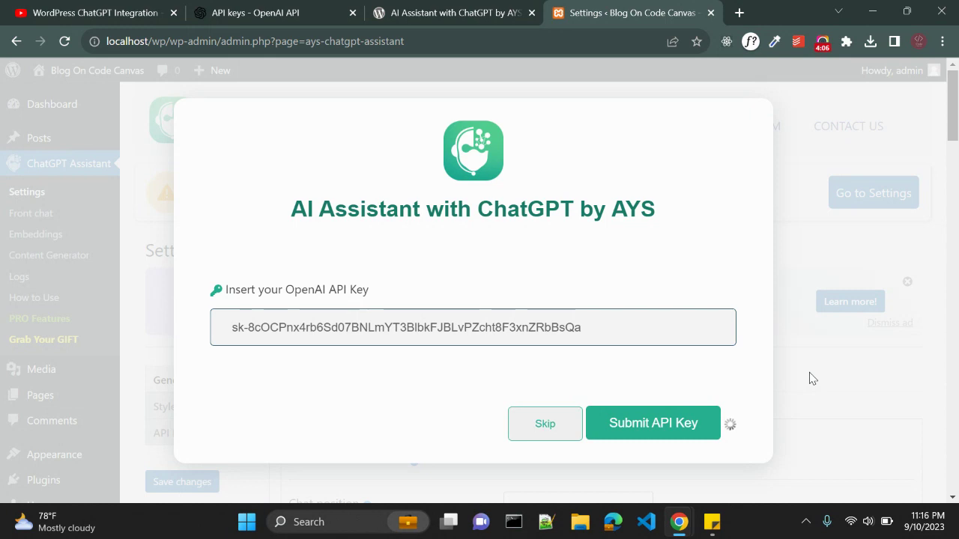
# - Browse the OpenAI documentation while the submission processes, then return to WordPress
pyautogui.click(285, 12)
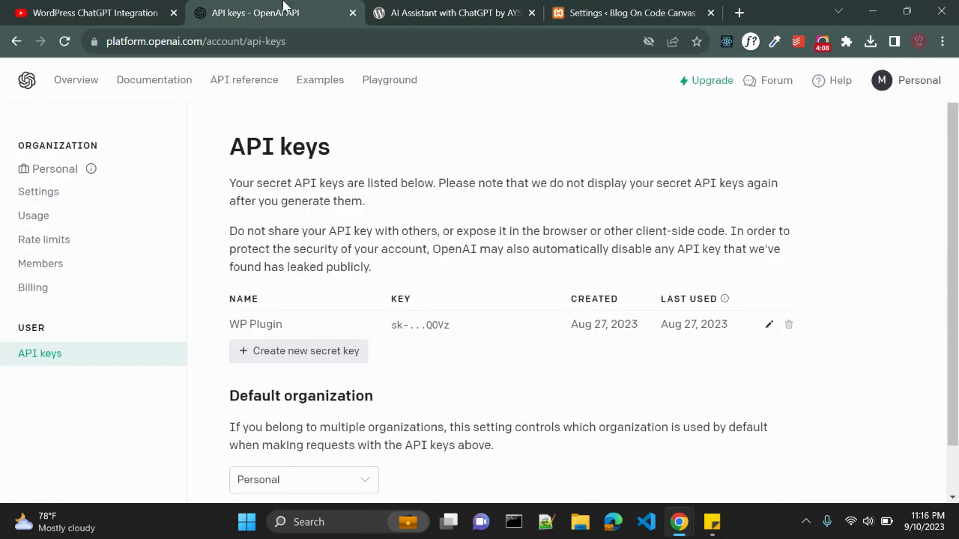
pyautogui.click(126, 82)
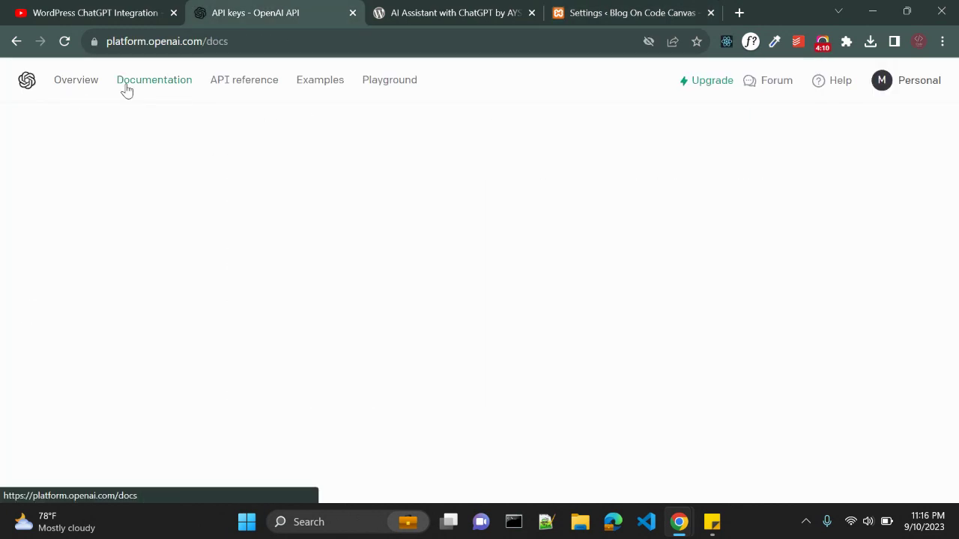
pyautogui.scroll(-2, 373, 362)
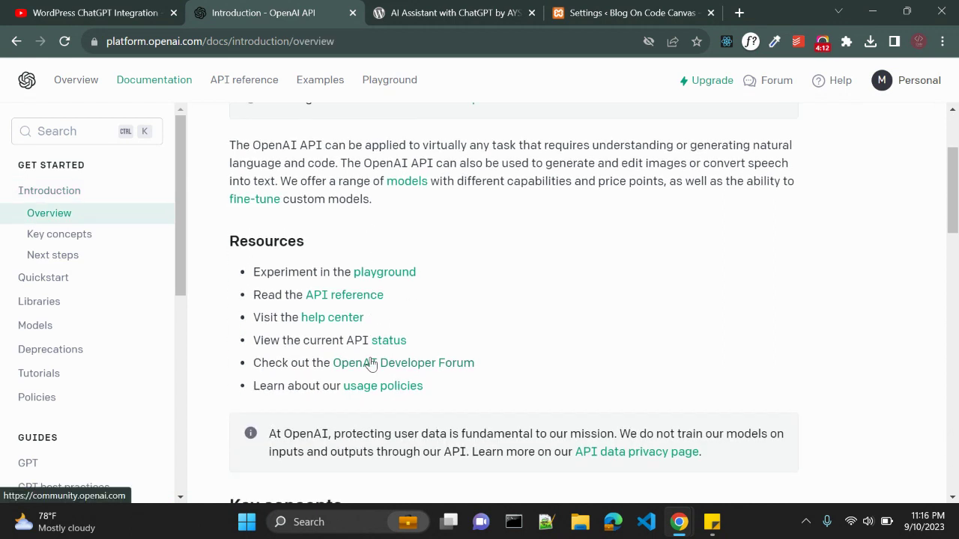
pyautogui.scroll(2, 373, 364)
pyautogui.scroll(-2, 371, 365)
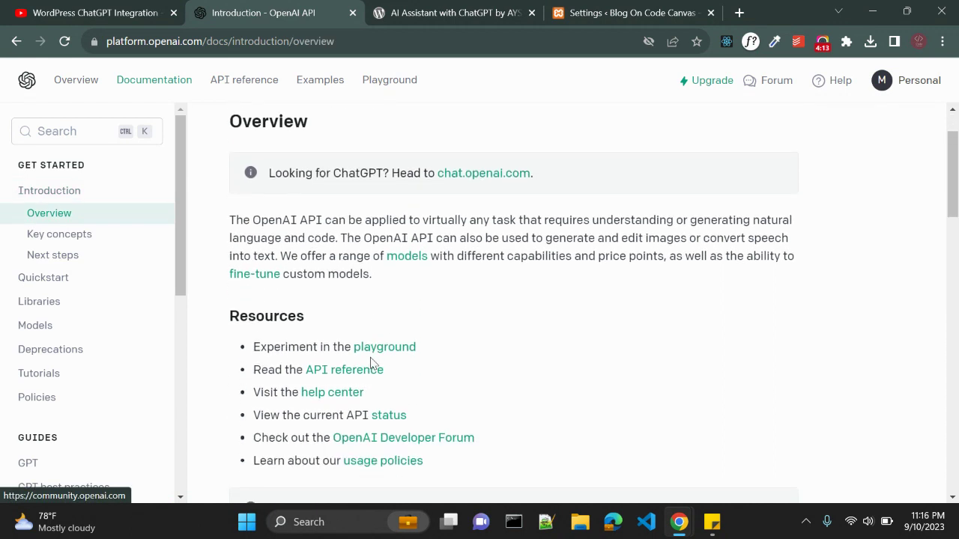
pyautogui.click(587, 9)
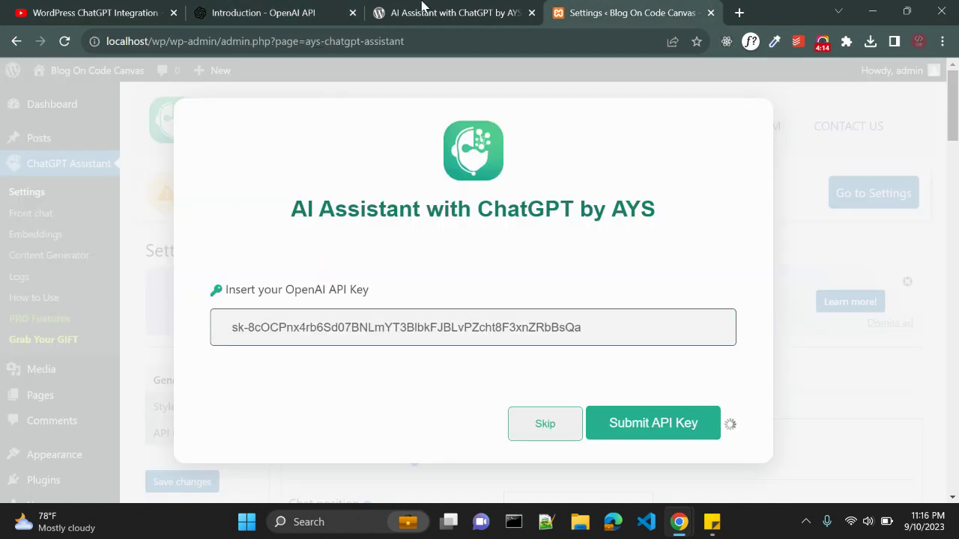
# - Skip the setup prompt and enter the API key in the plugin's API Key tab
pyautogui.click(545, 425)
pyautogui.scroll(-1, 268, 365)
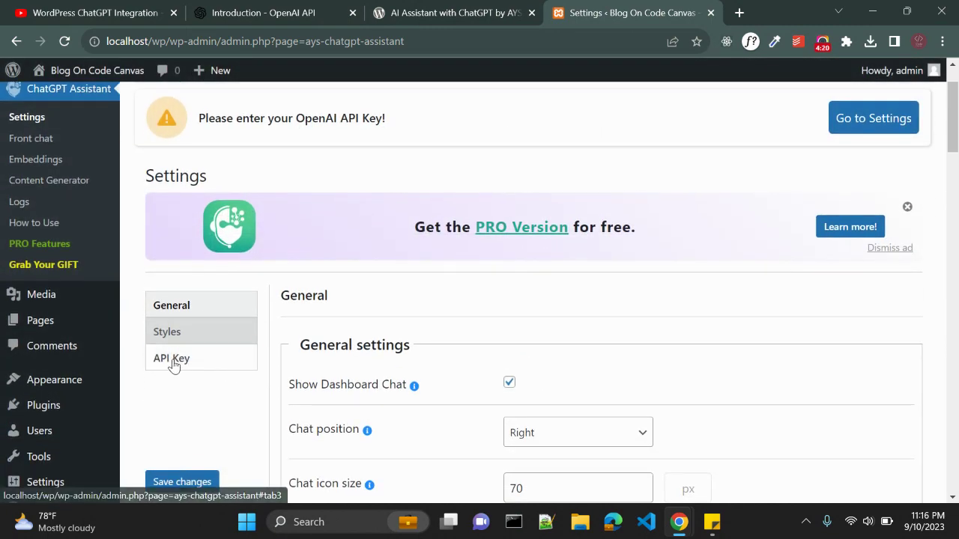
pyautogui.click(177, 362)
pyautogui.click(307, 417)
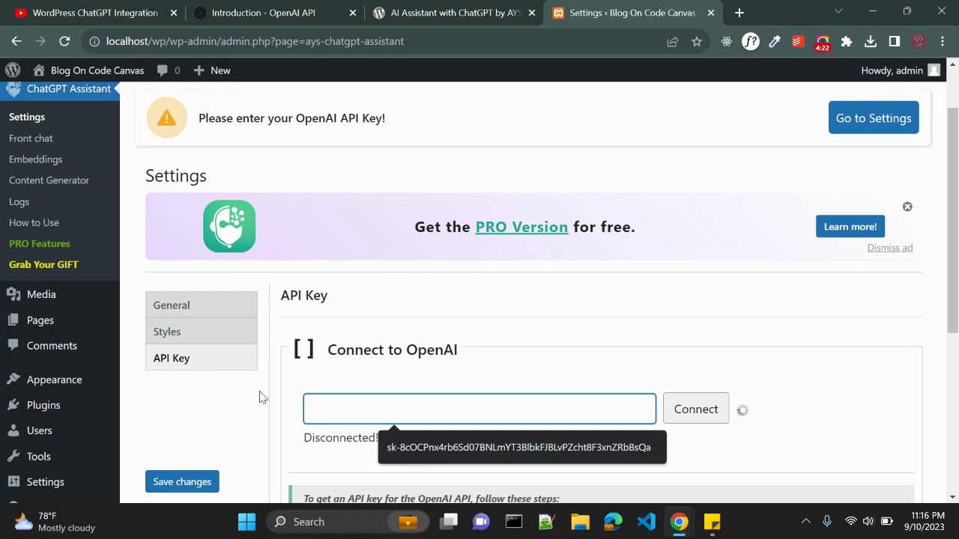
pyautogui.press('Down')
pyautogui.press('Return')
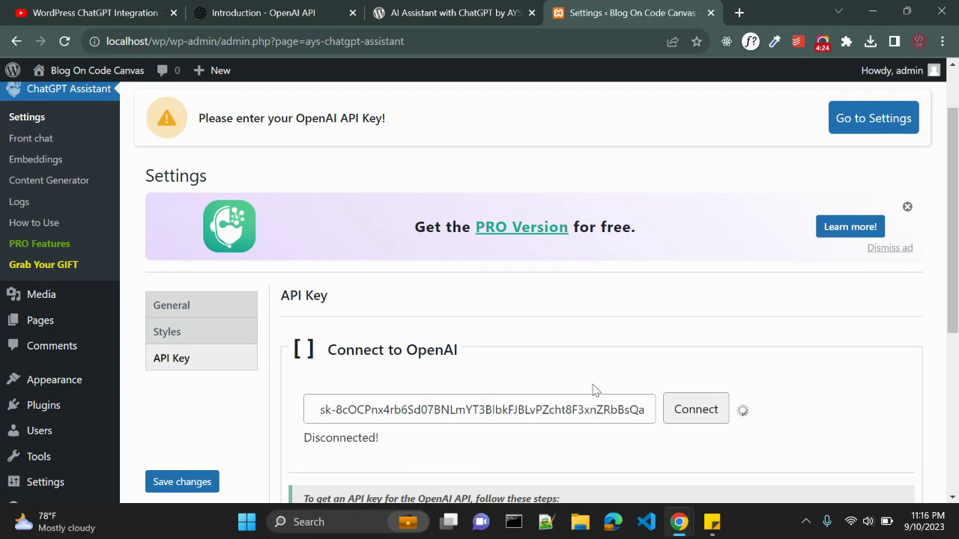
# - Reload the plugin settings page and reopen the API Key tab
pyautogui.scroll(-2, 561, 367)
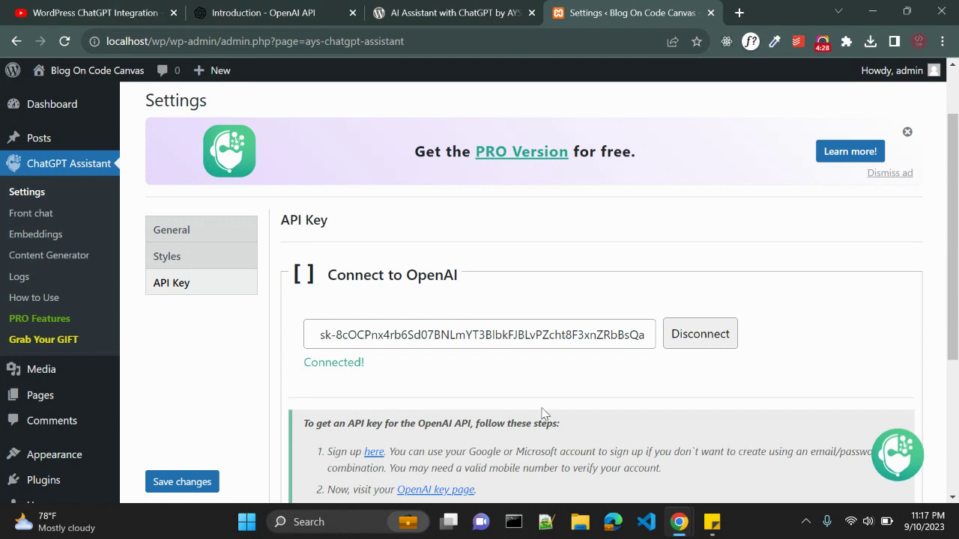
pyautogui.scroll(1, 450, 360)
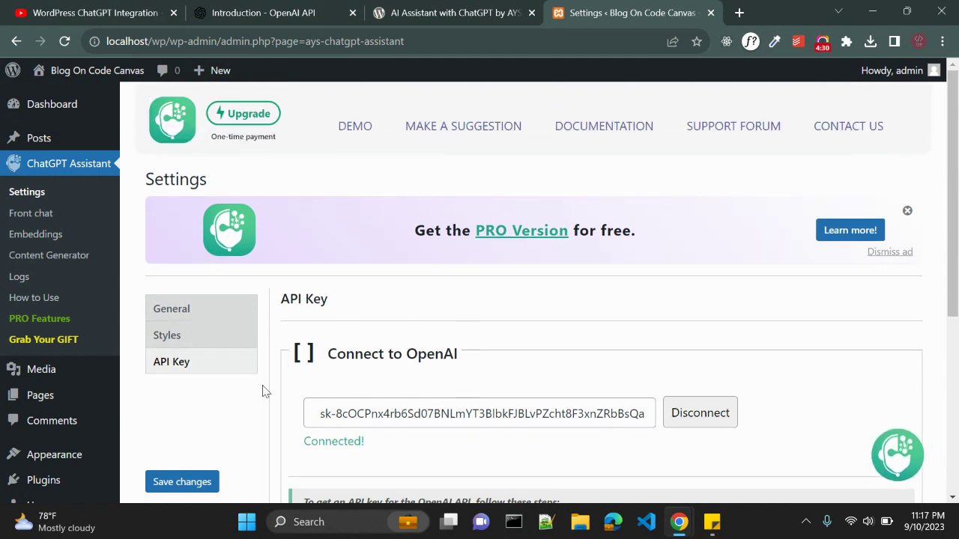
pyautogui.click(235, 42)
pyautogui.press('Return')
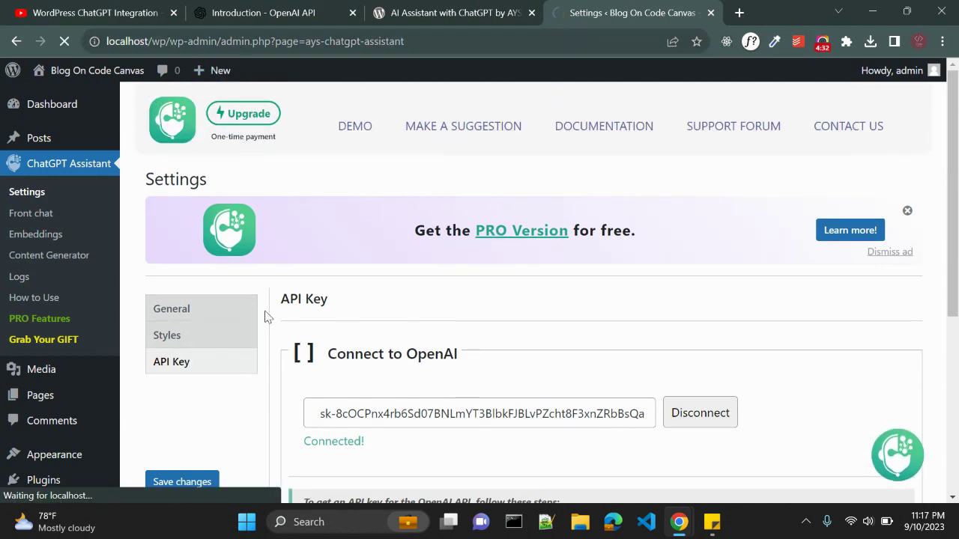
pyautogui.scroll(-2, 449, 340)
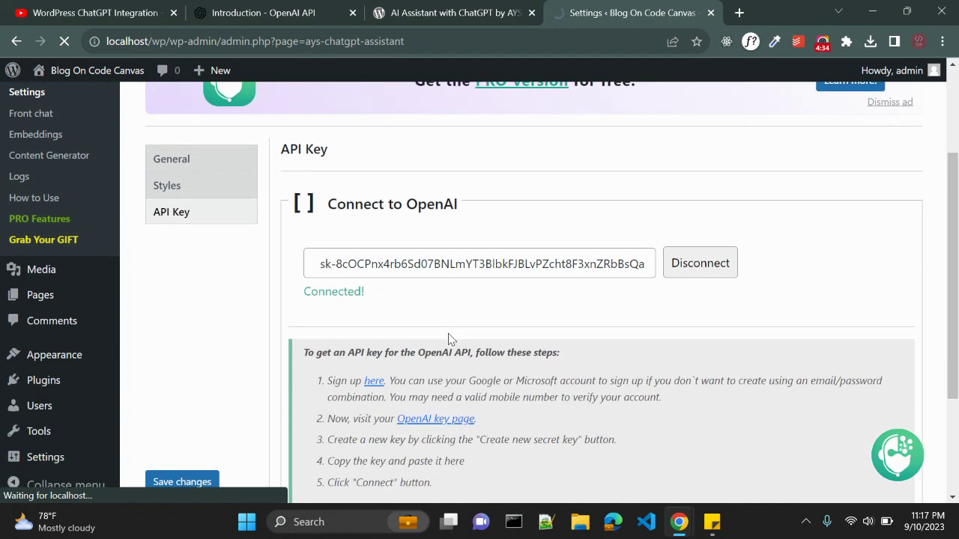
pyautogui.scroll(-4, 448, 340)
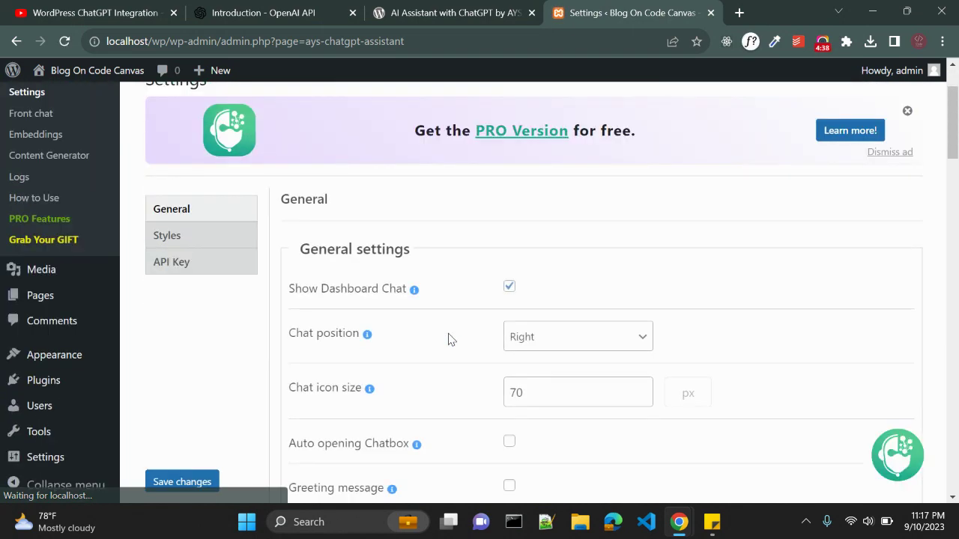
pyautogui.click(194, 366)
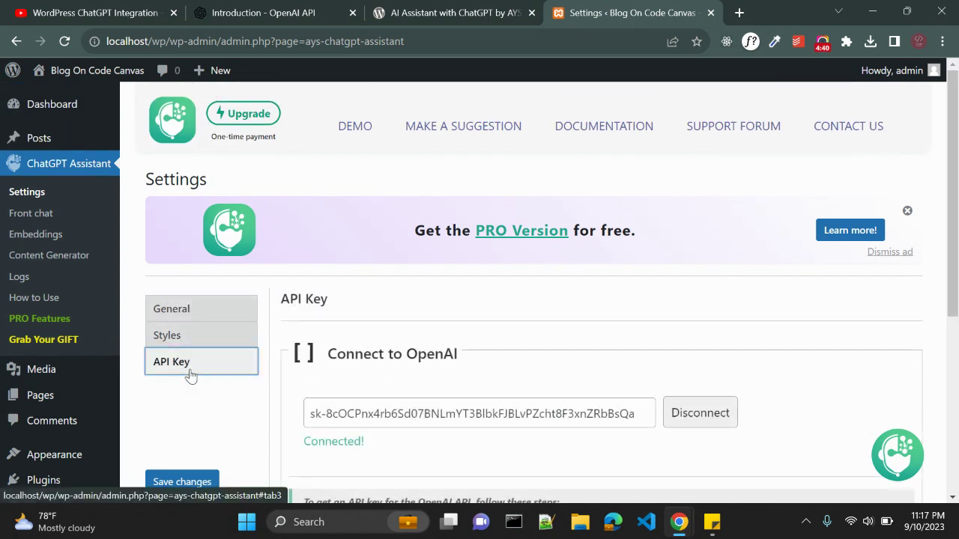
# - Confirm the key shows Connected!, then go to the General settings
pyautogui.scroll(-2, 337, 375)
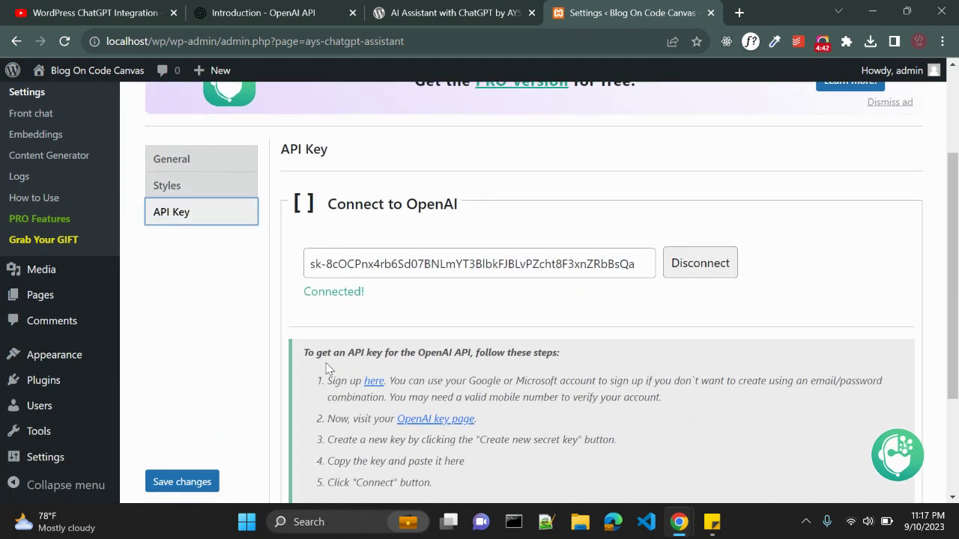
pyautogui.moveTo(309, 290); pyautogui.dragTo(325, 290)
pyautogui.scroll(-2, 330, 289)
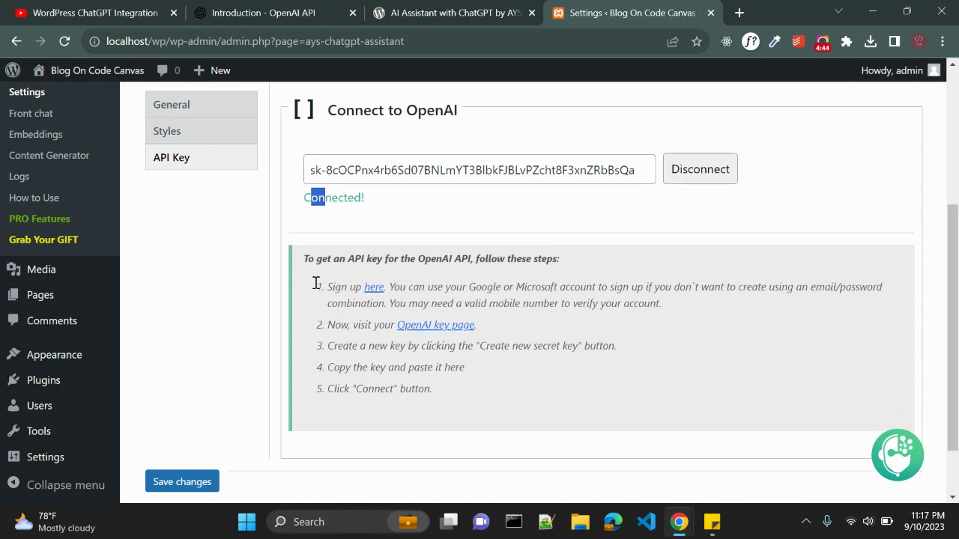
pyautogui.scroll(-1, 318, 289)
pyautogui.click(348, 384)
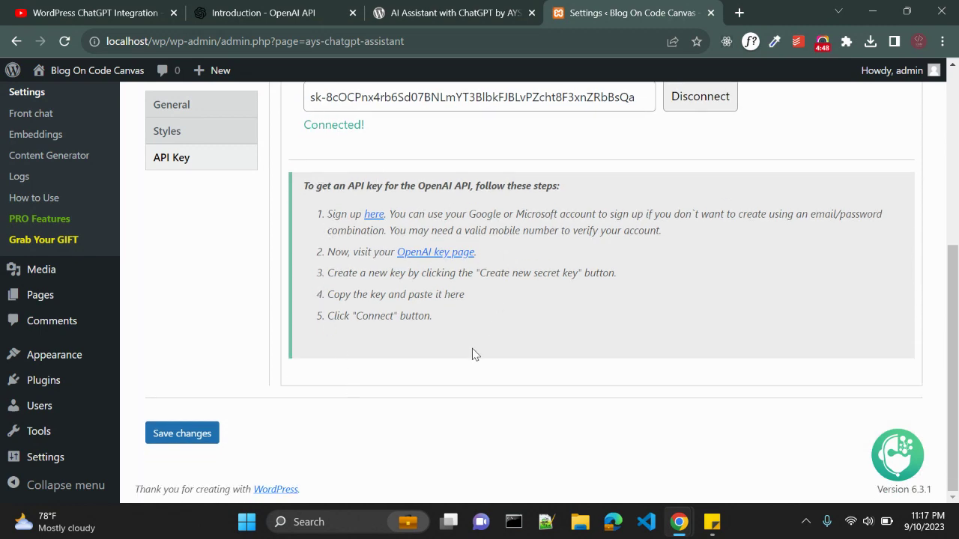
pyautogui.scroll(5, 282, 416)
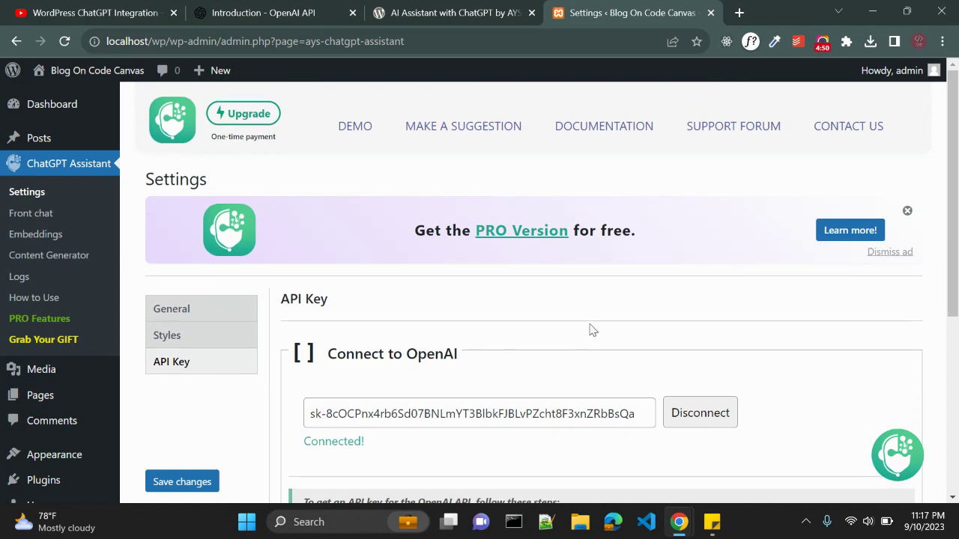
pyautogui.scroll(-2, 570, 304)
pyautogui.scroll(2, 205, 312)
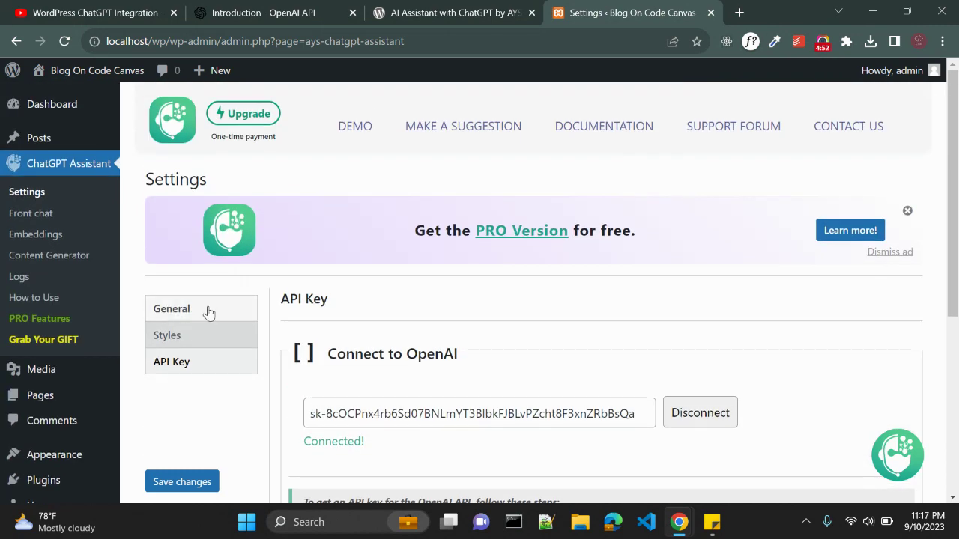
pyautogui.click(181, 313)
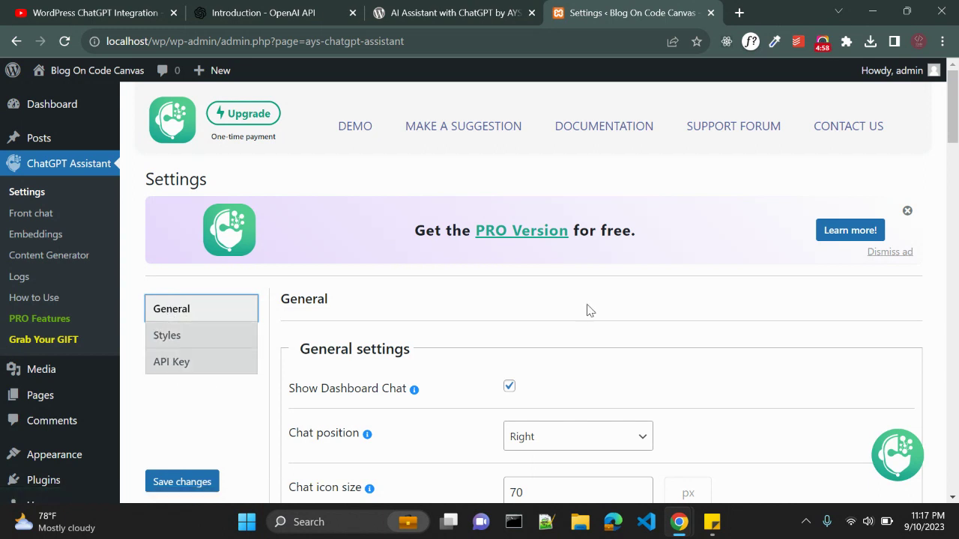
# - Ask the AI Assistant chat 'give me some tips for SEO'
pyautogui.click(899, 454)
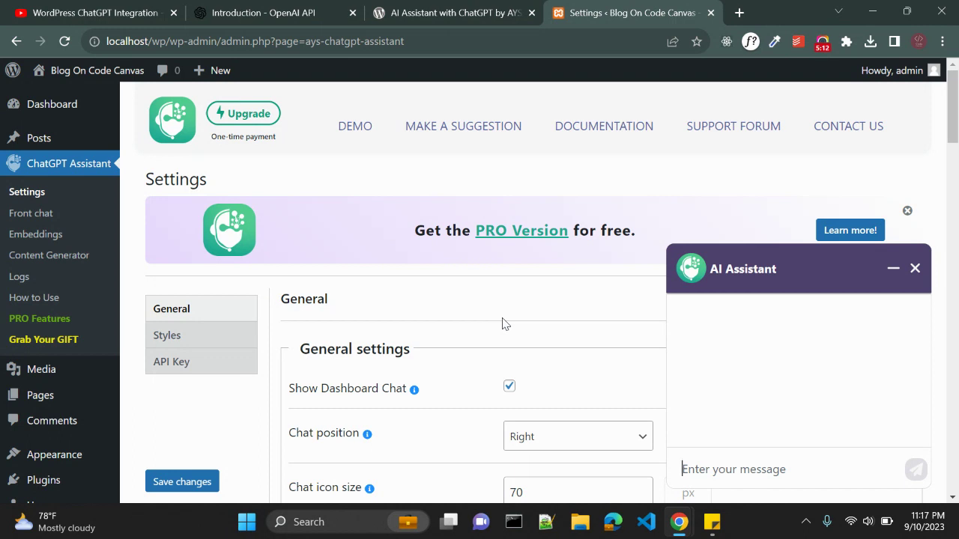
pyautogui.write('give me some ti')
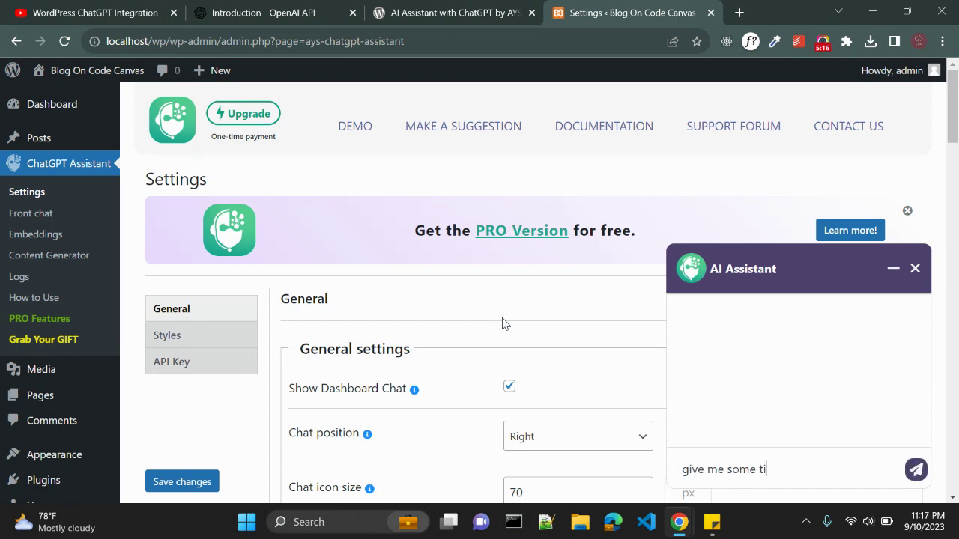
pyautogui.write('ps for SEO')
pyautogui.press('Return')
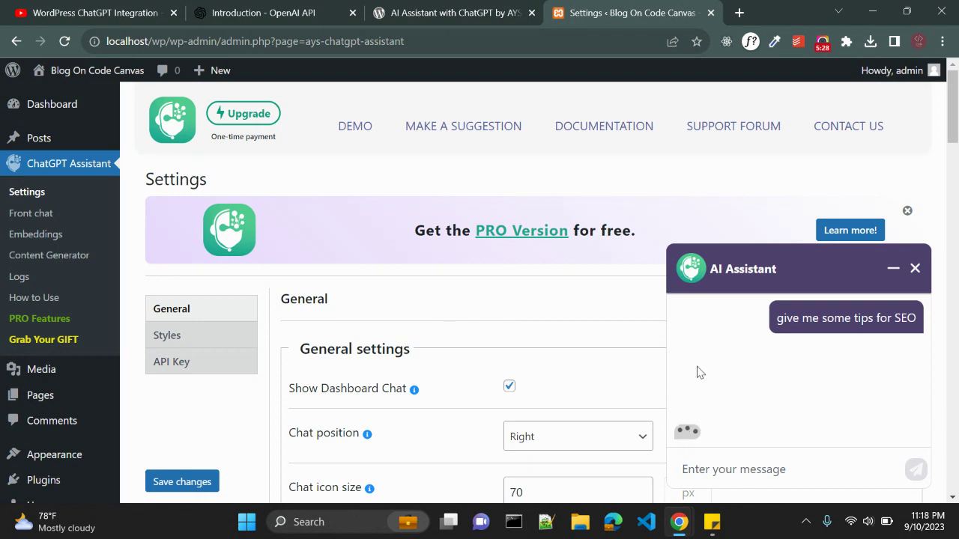
# - Read through the assistant's numbered SEO tips reply
pyautogui.scroll(5, 825, 369)
pyautogui.scroll(10, 825, 369)
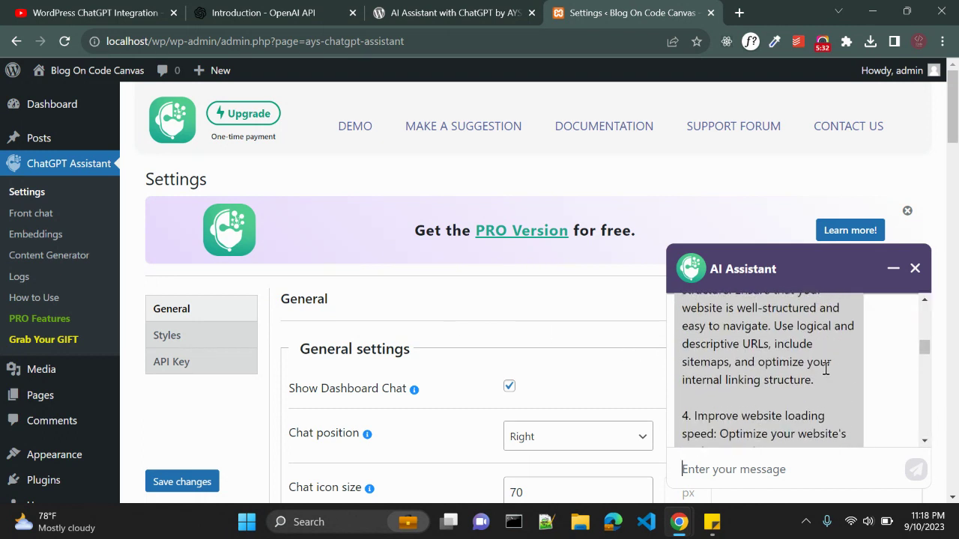
pyautogui.scroll(3, 825, 369)
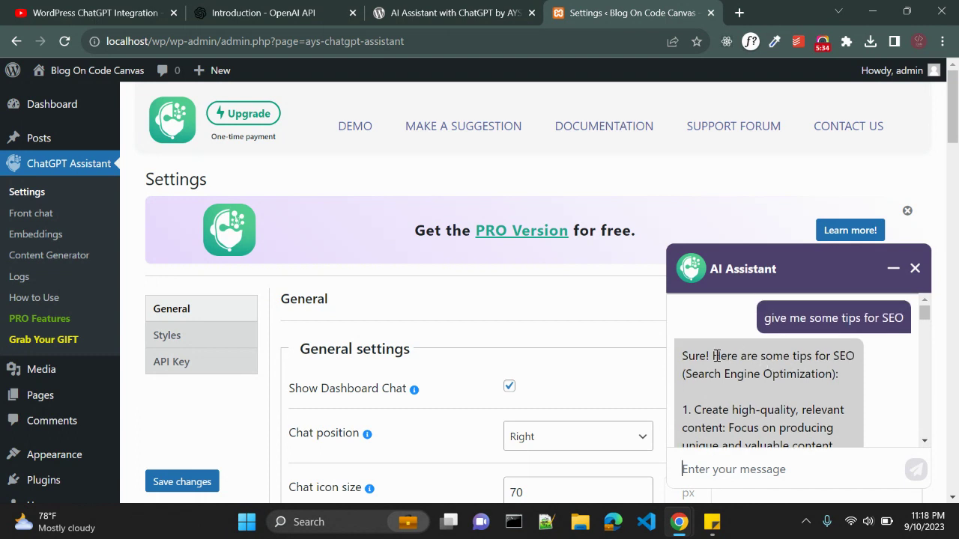
pyautogui.moveTo(709, 356); pyautogui.dragTo(833, 357)
pyautogui.click(732, 377)
pyautogui.scroll(-1, 732, 377)
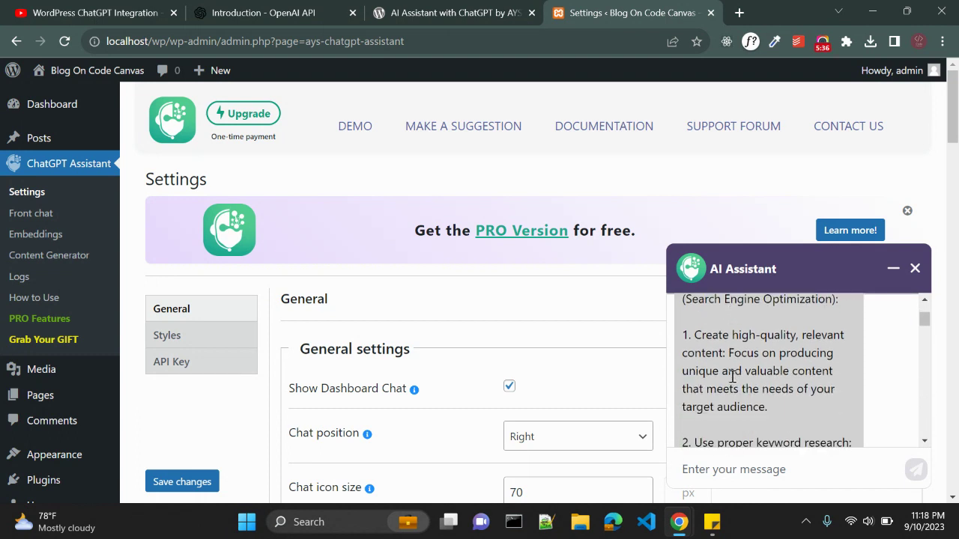
pyautogui.moveTo(697, 337); pyautogui.dragTo(797, 382)
pyautogui.click(801, 385)
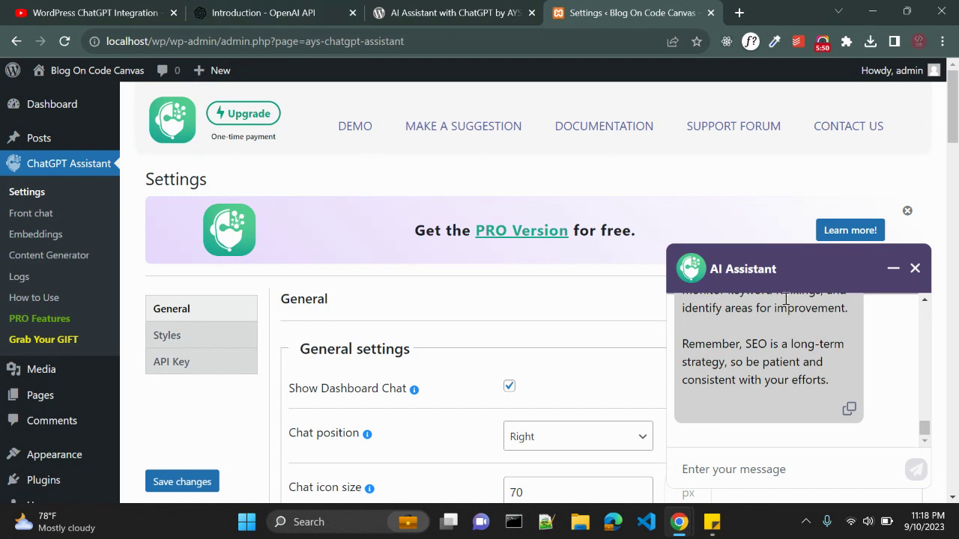
# - Minimize the chat, toggle the dashboard chat display, and keep the chat position at Right
pyautogui.click(894, 269)
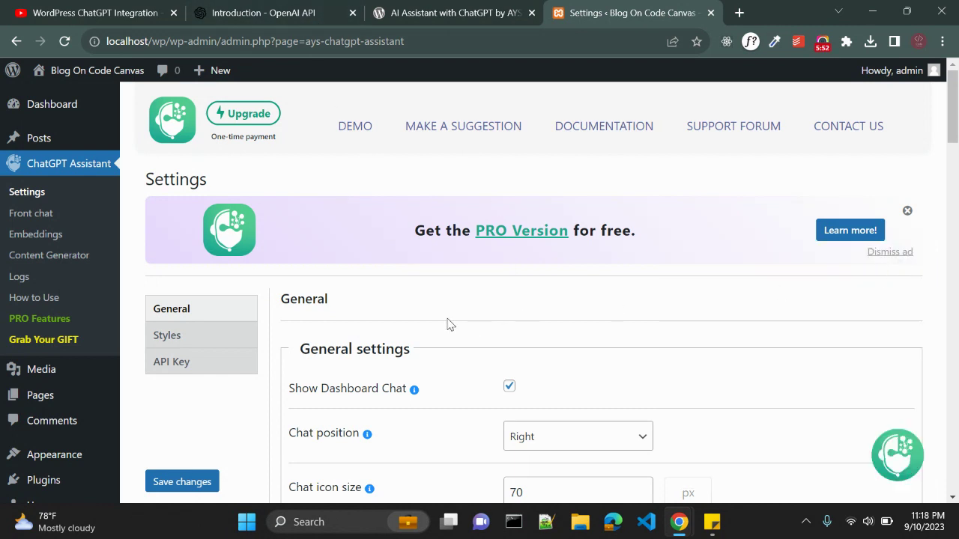
pyautogui.scroll(-1, 447, 323)
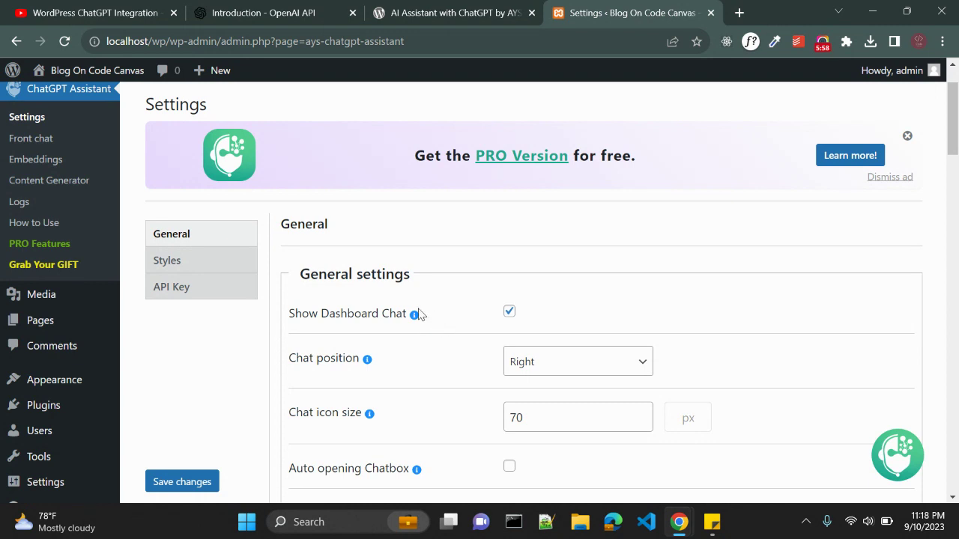
pyautogui.click(508, 314)
pyautogui.scroll(-1, 758, 322)
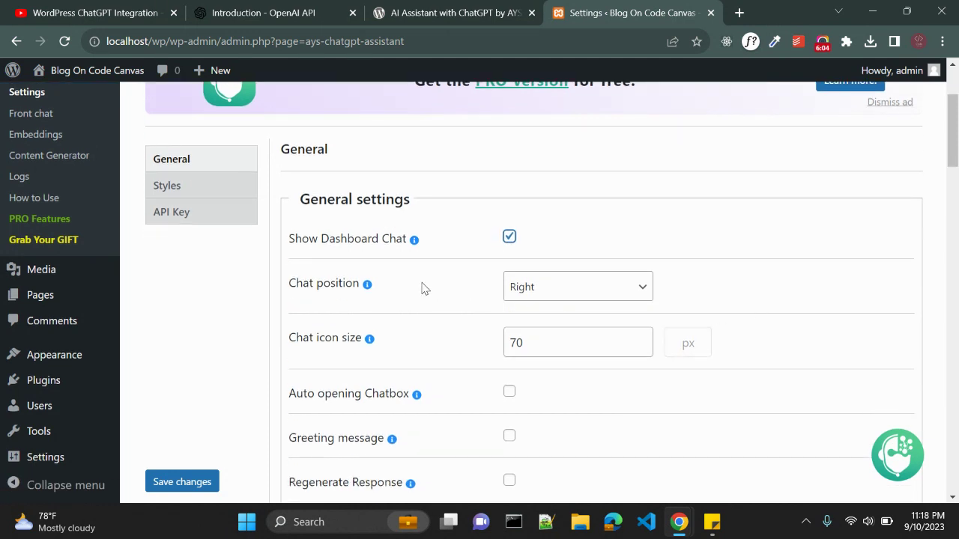
pyautogui.click(591, 292)
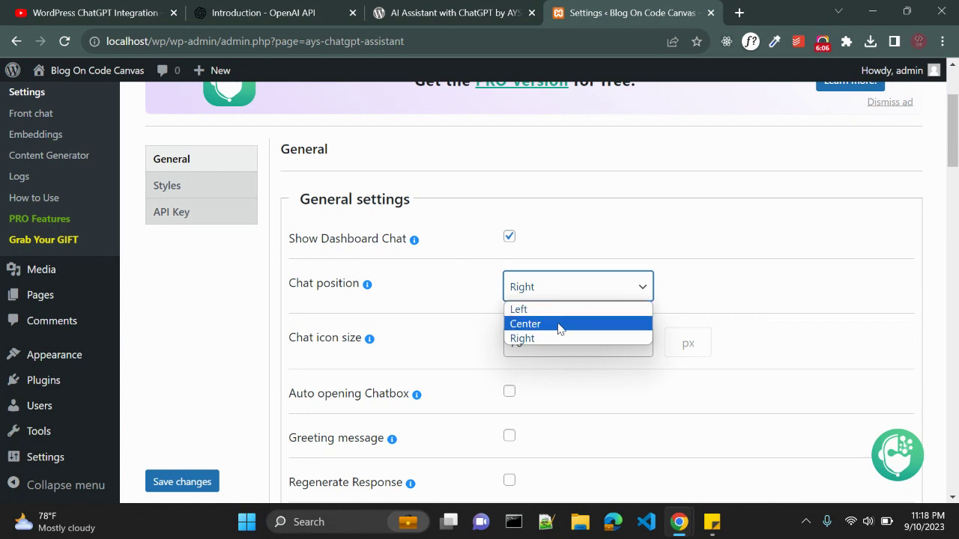
pyautogui.click(453, 301)
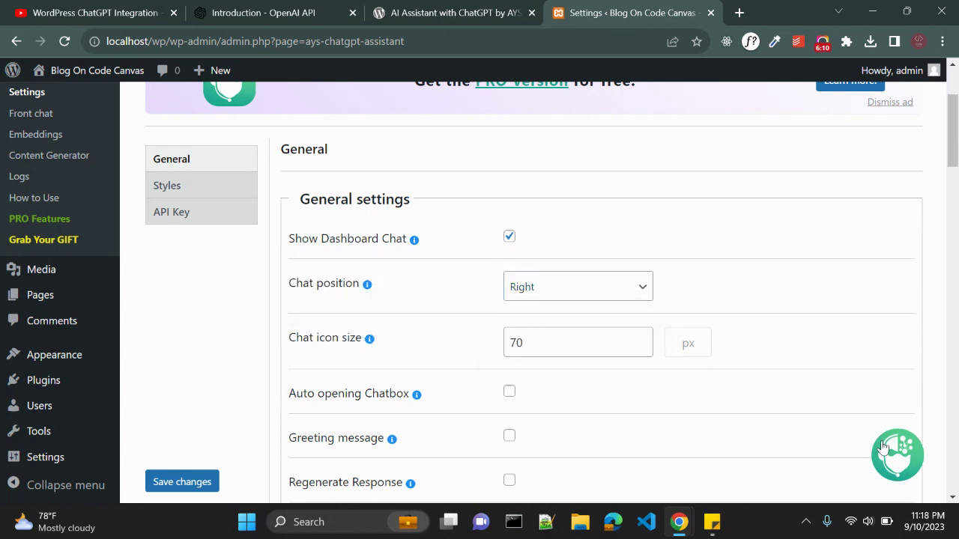
# - Enable auto-opening chatbox with delay 3, greeting message and Regenerate Response
pyautogui.scroll(-1, 572, 343)
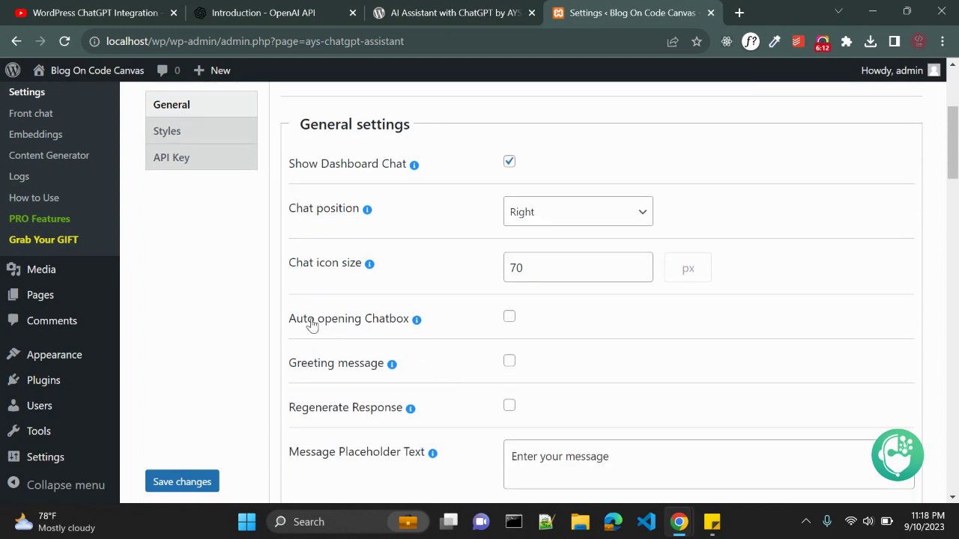
pyautogui.click(509, 317)
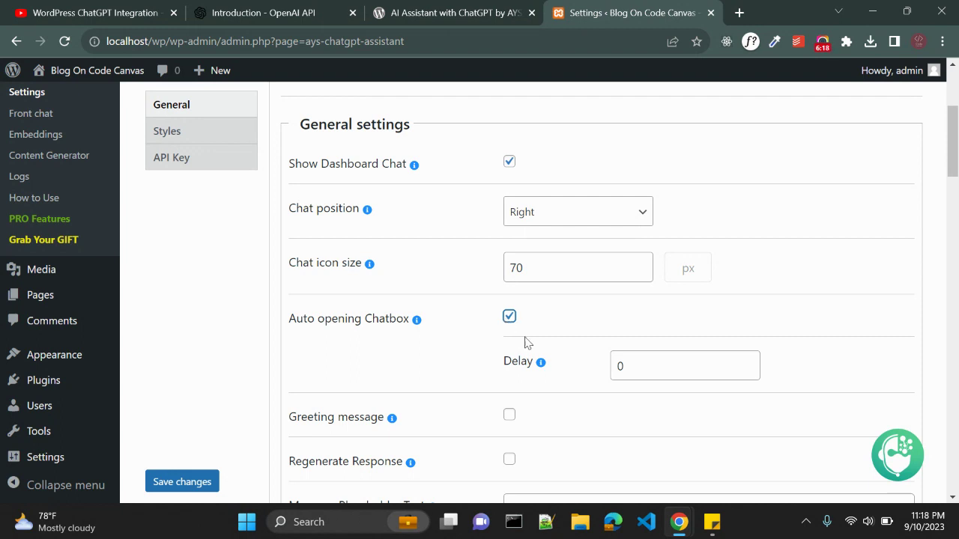
pyautogui.click(621, 366)
pyautogui.moveTo(621, 365); pyautogui.dragTo(603, 370)
pyautogui.write('3')
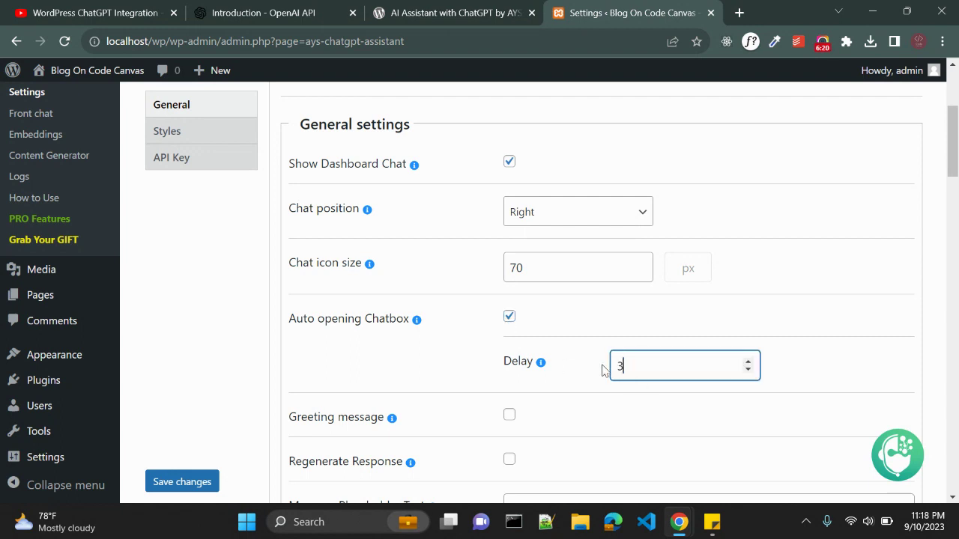
pyautogui.click(442, 379)
pyautogui.scroll(-1, 439, 377)
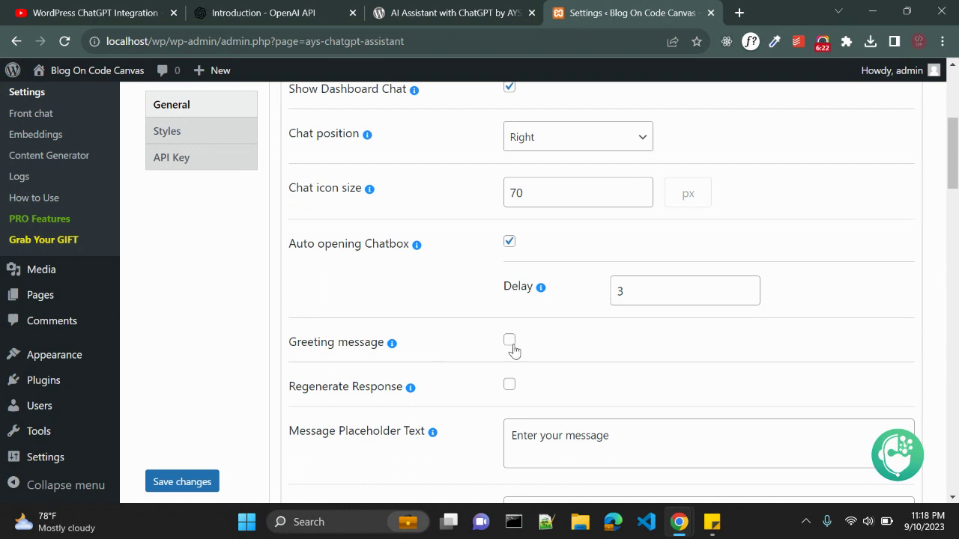
pyautogui.click(509, 340)
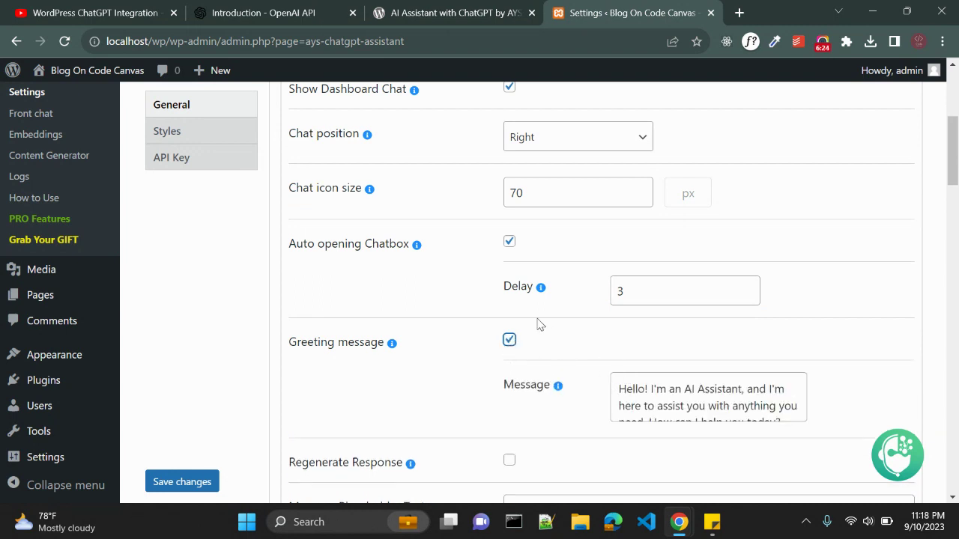
pyautogui.scroll(-2, 537, 324)
pyautogui.scroll(-1, 537, 325)
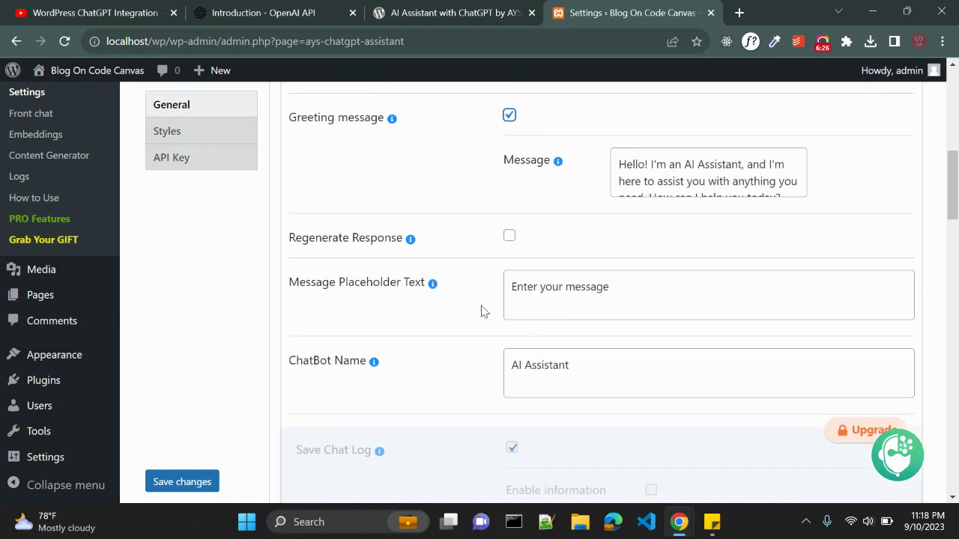
pyautogui.click(507, 236)
pyautogui.scroll(-1, 634, 369)
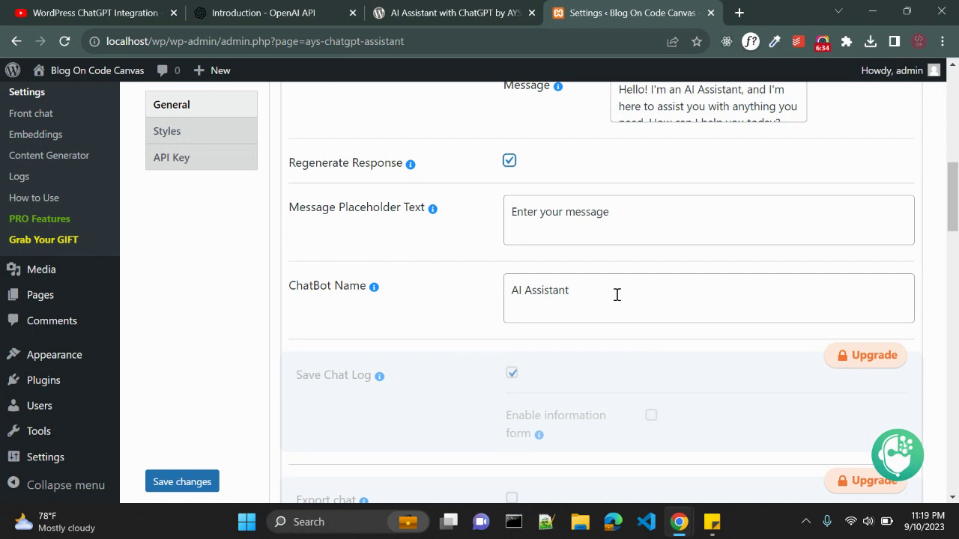
pyautogui.scroll(-1, 617, 295)
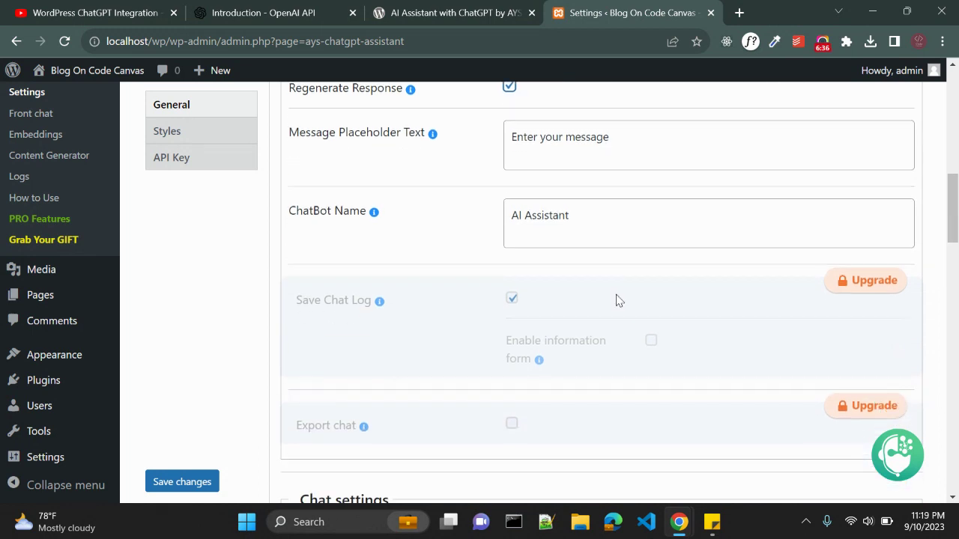
pyautogui.scroll(-1, 617, 294)
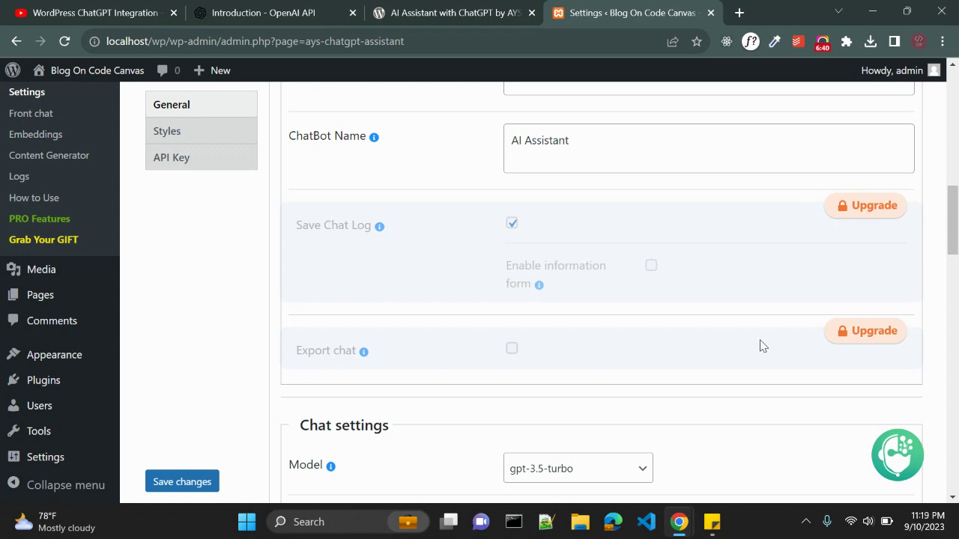
pyautogui.scroll(1, 762, 345)
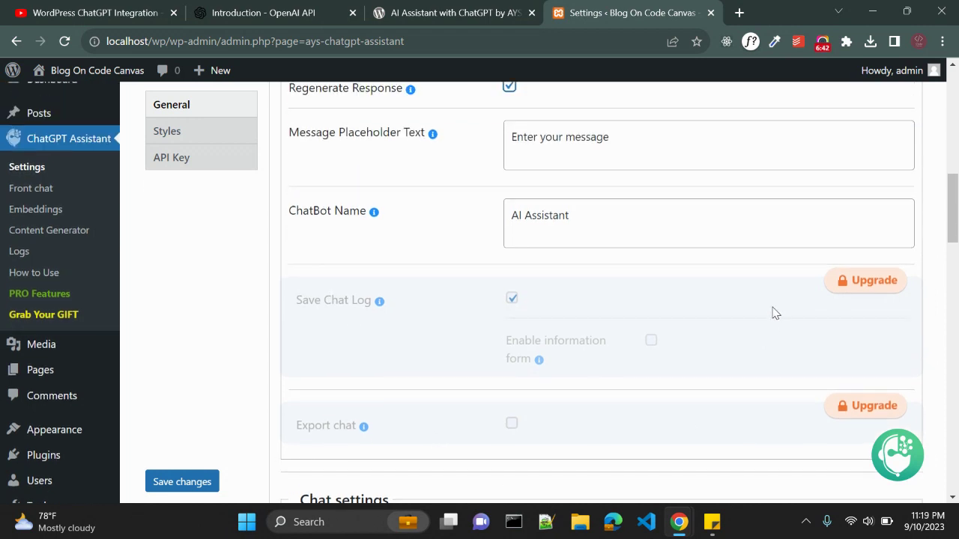
pyautogui.scroll(-1, 773, 312)
pyautogui.scroll(-1, 824, 285)
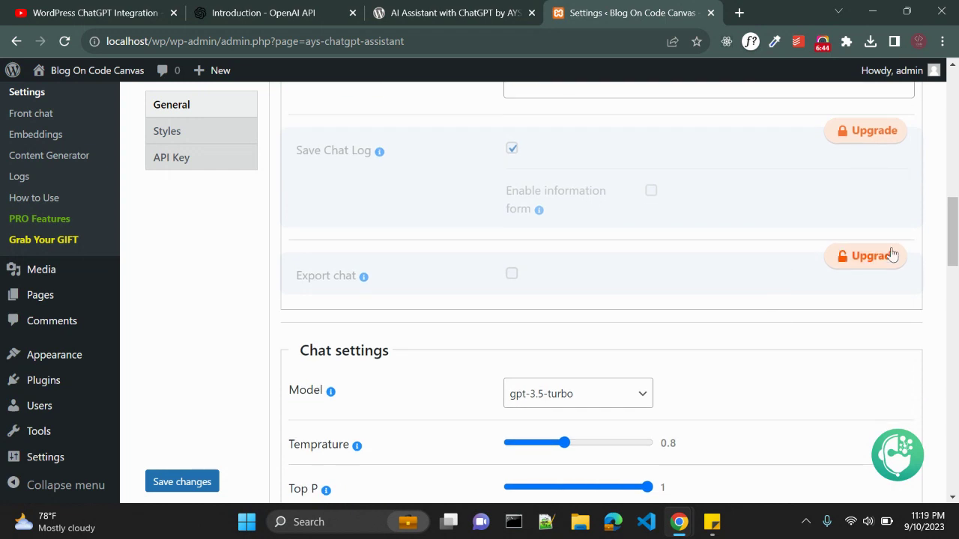
pyautogui.scroll(-1, 450, 329)
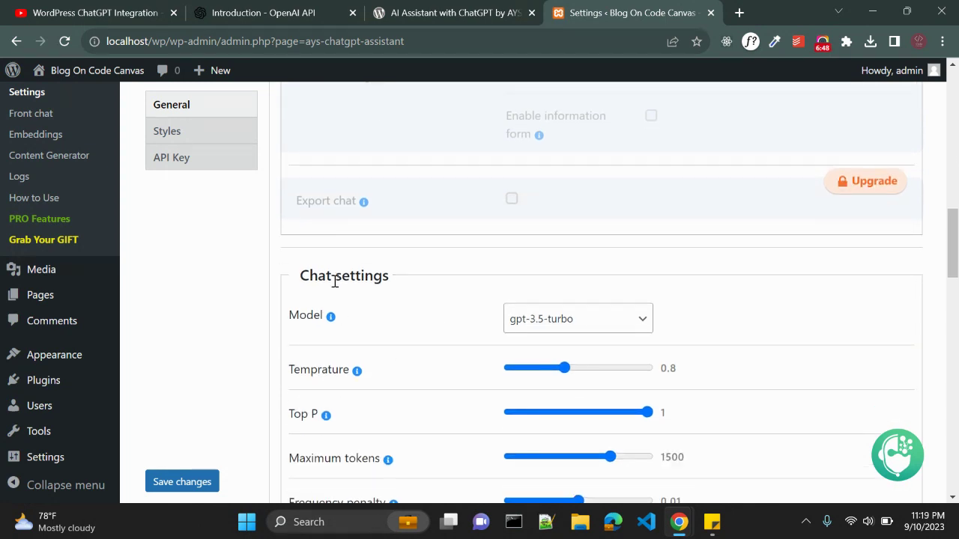
pyautogui.click(572, 313)
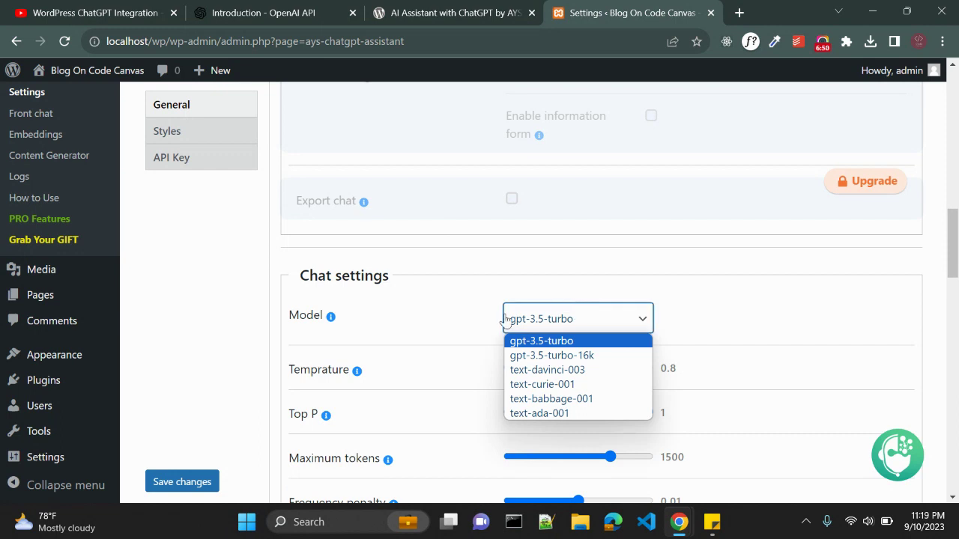
pyautogui.click(420, 333)
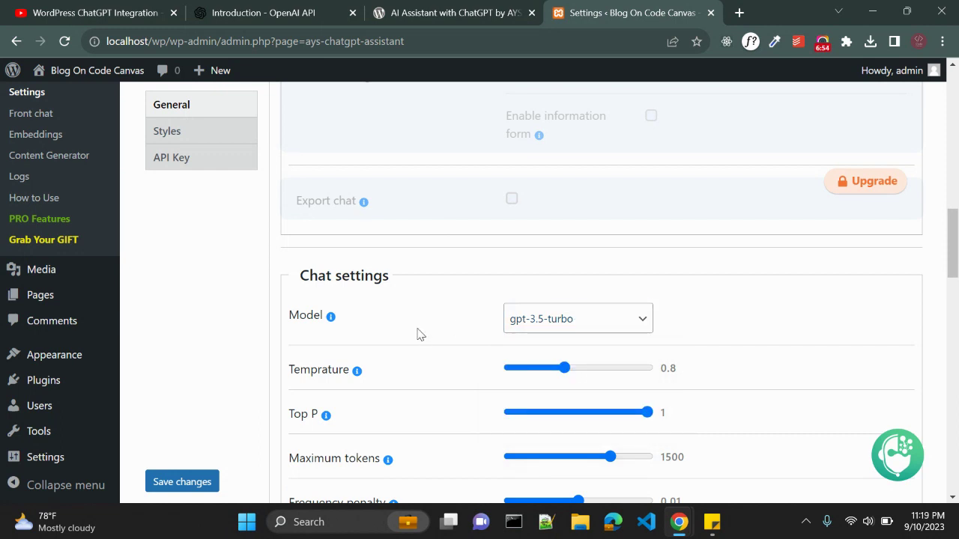
pyautogui.scroll(-1, 420, 335)
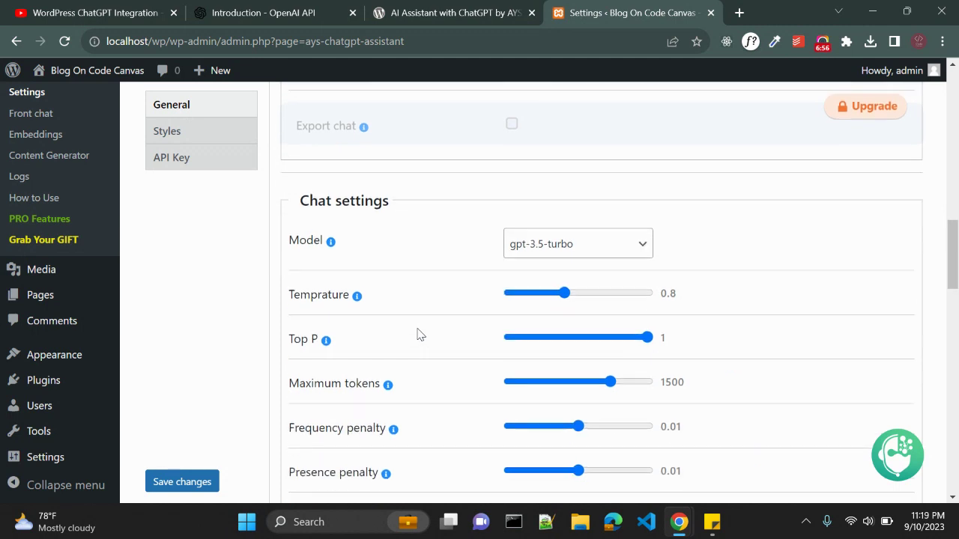
pyautogui.scroll(-1, 419, 333)
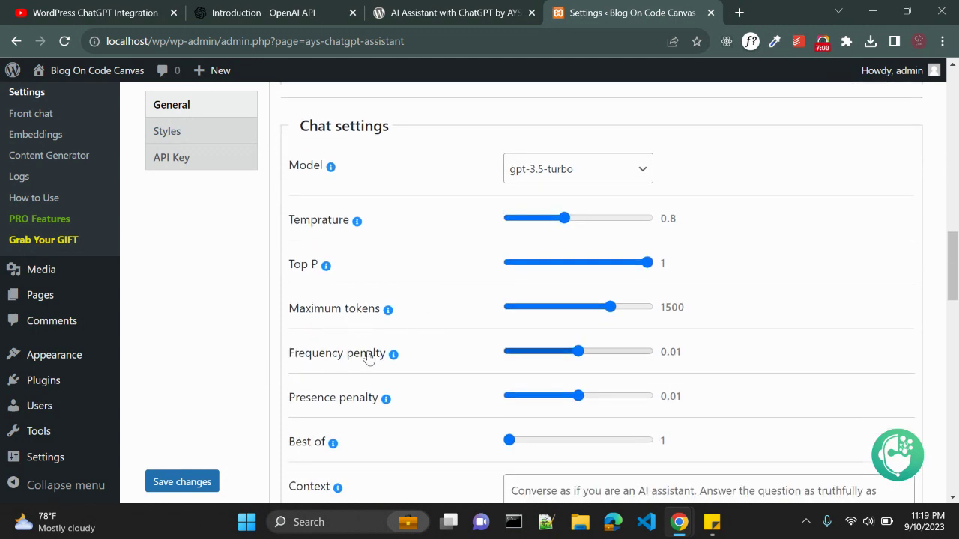
pyautogui.scroll(-2, 368, 358)
pyautogui.scroll(-2, 368, 358)
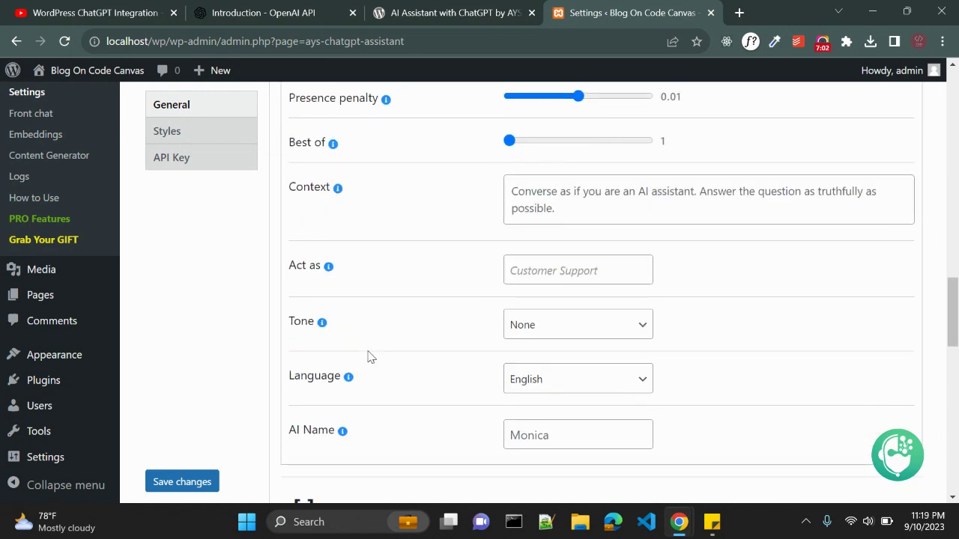
pyautogui.scroll(7, 368, 358)
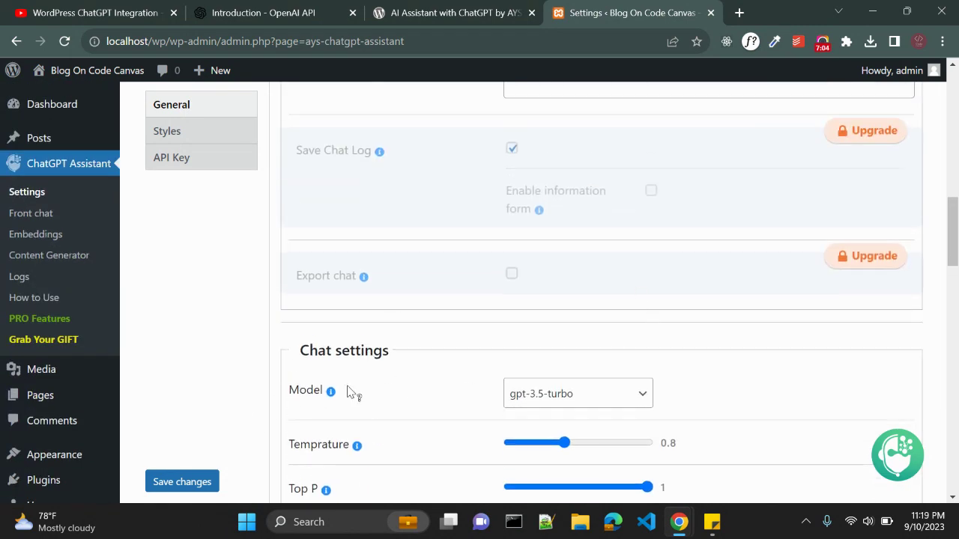
pyautogui.scroll(-2, 445, 317)
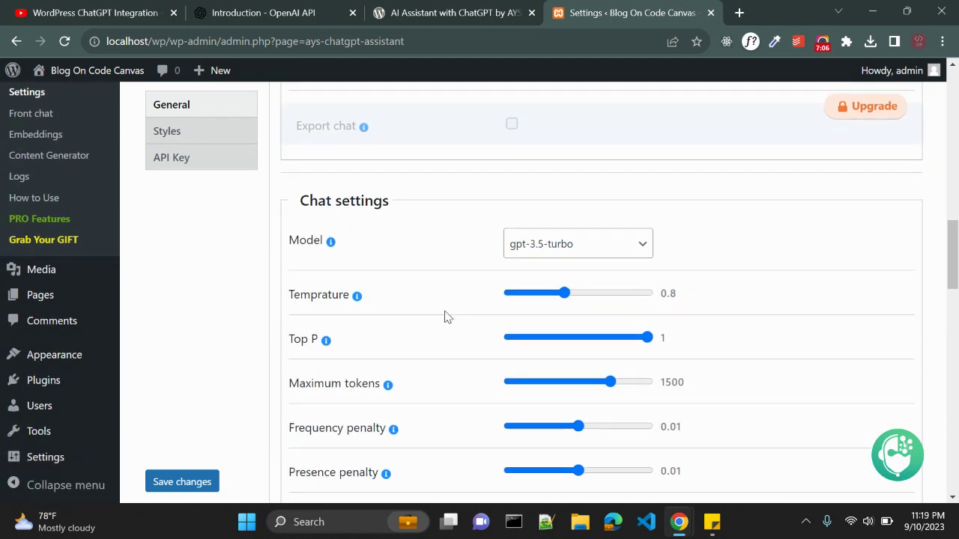
pyautogui.scroll(-7, 444, 316)
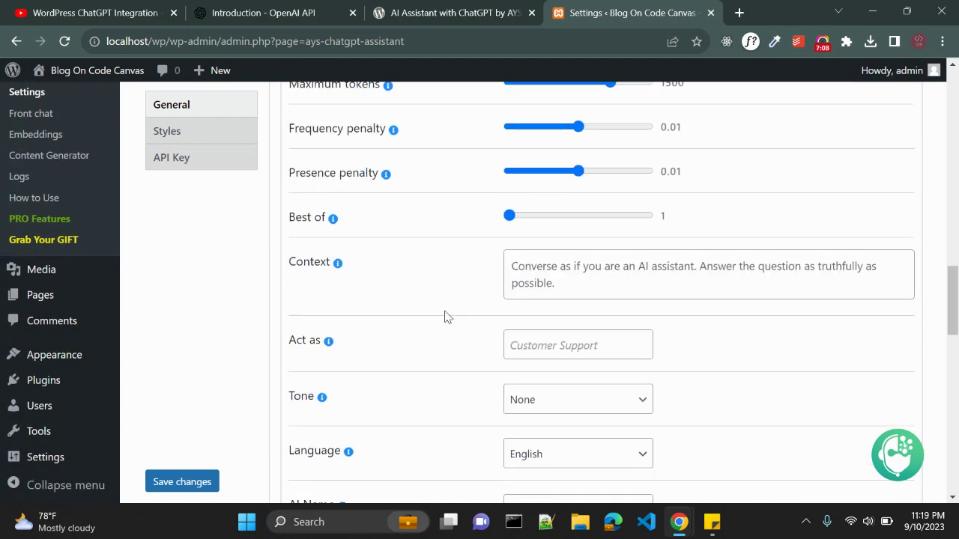
pyautogui.scroll(-1, 445, 317)
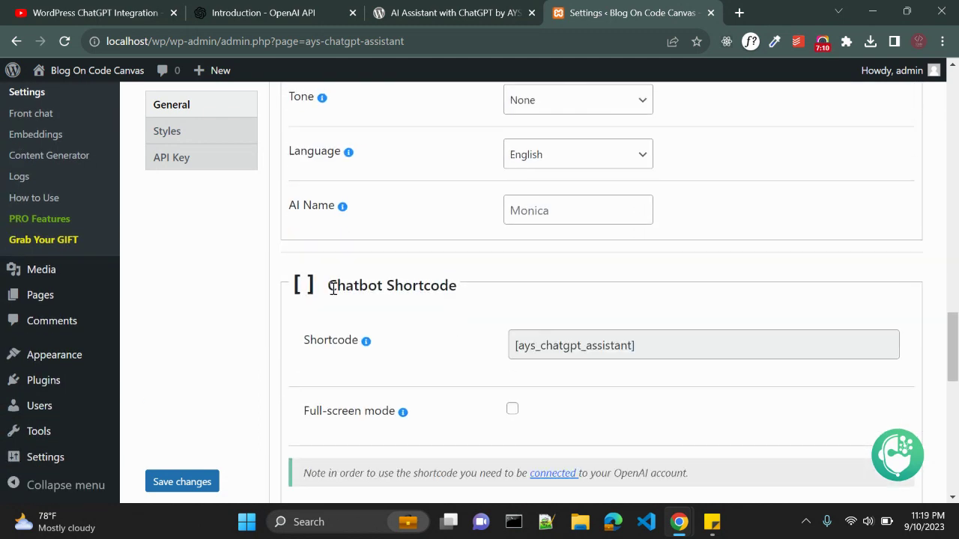
# - Select the chatbot shortcode, then open Pages > All Pages in a new tab
pyautogui.click(576, 345)
pyautogui.hotkey('ctrl', 'c')
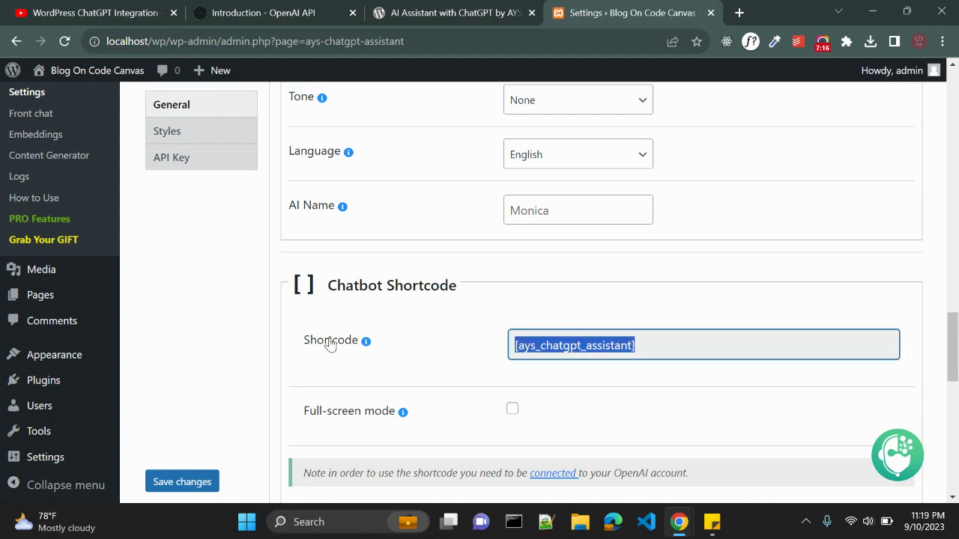
pyautogui.scroll(-6, 427, 374)
pyautogui.scroll(7, 427, 367)
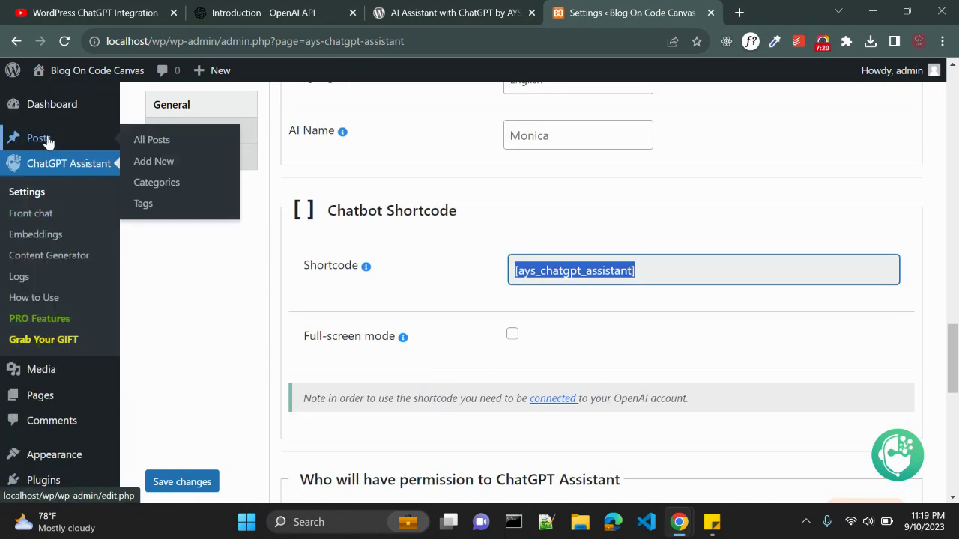
pyautogui.moveTo(43, 401)
pyautogui.middleClick(153, 397)
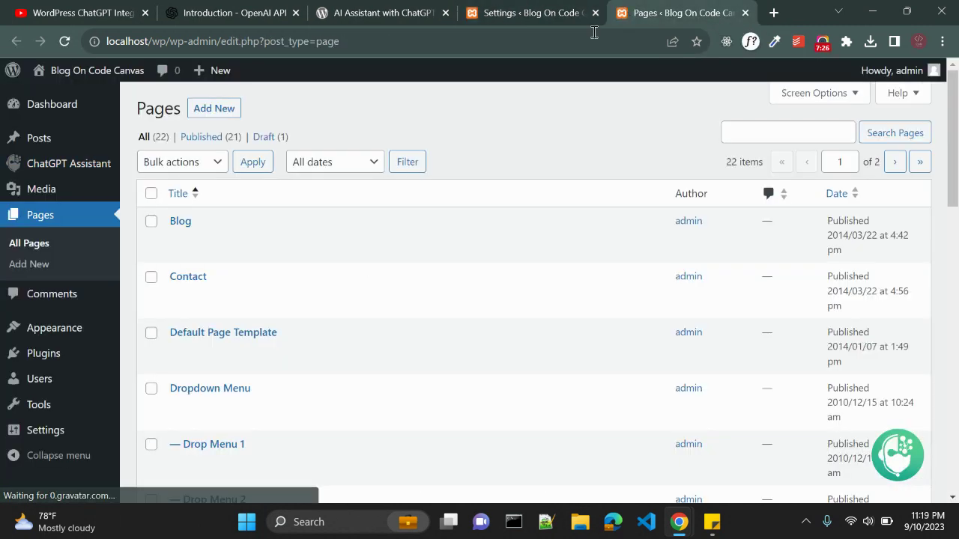
# - Replace the Contact page's old chatbot shortcode with [ays_chatgpt_assistant] and update the page
pyautogui.click(179, 294)
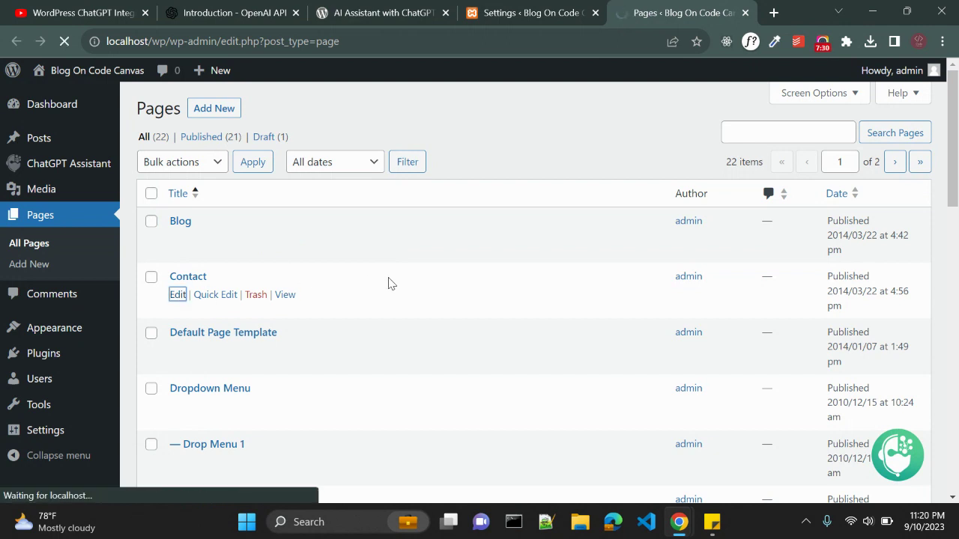
pyautogui.click(387, 13)
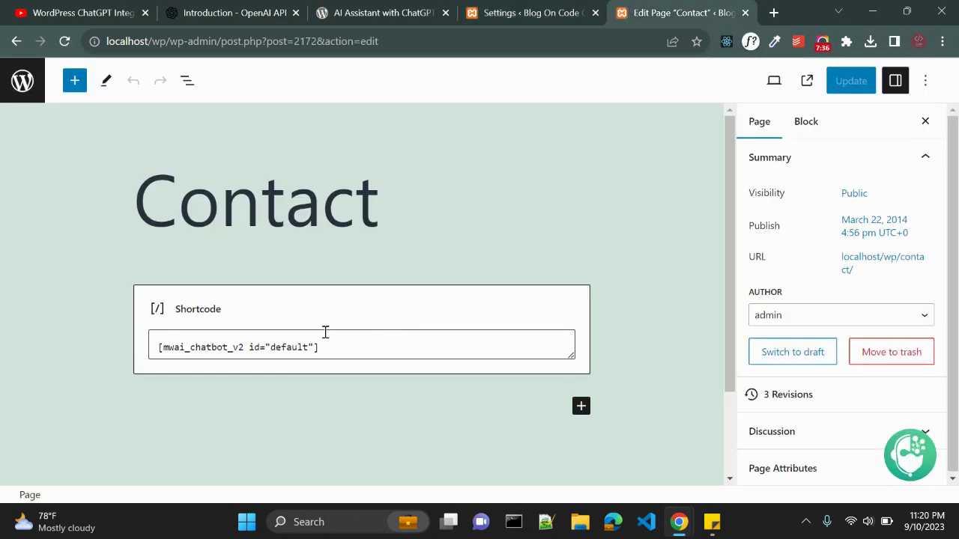
pyautogui.moveTo(328, 349); pyautogui.dragTo(155, 349)
pyautogui.hotkey('ctrl', 'v')
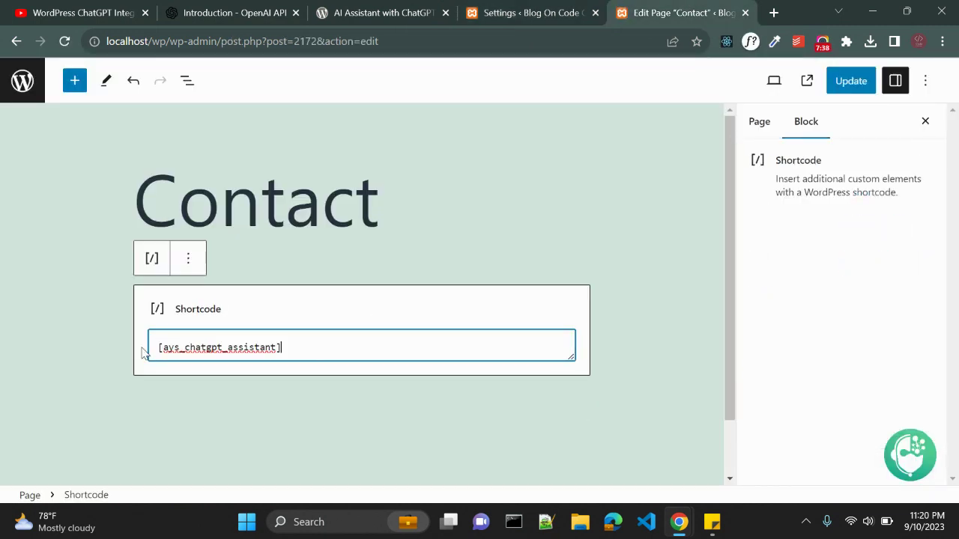
pyautogui.click(850, 83)
pyautogui.click(850, 83)
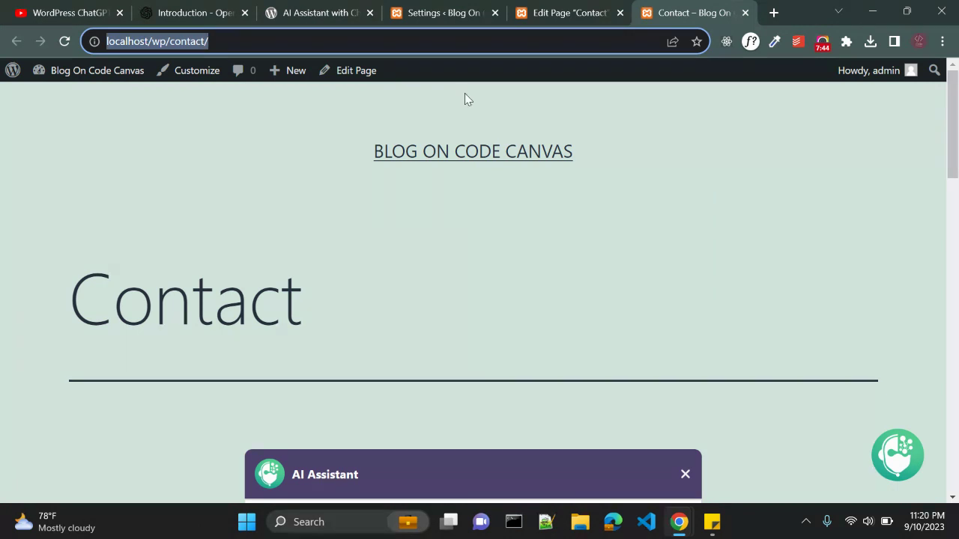
# - Load localhost/wp/contact/ in a private Incognito window to reach its chat box
pyautogui.scroll(-5, 274, 253)
pyautogui.scroll(-2, 124, 333)
pyautogui.scroll(2, 127, 338)
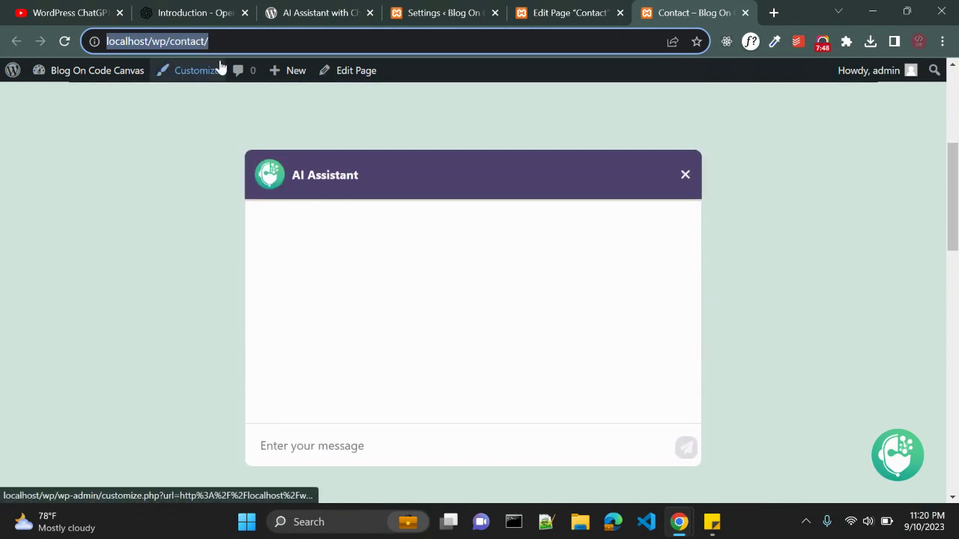
pyautogui.hotkey('ctrl', 'shift', 'n')
pyautogui.write('localhost/wp/contact/')
pyautogui.press('Return')
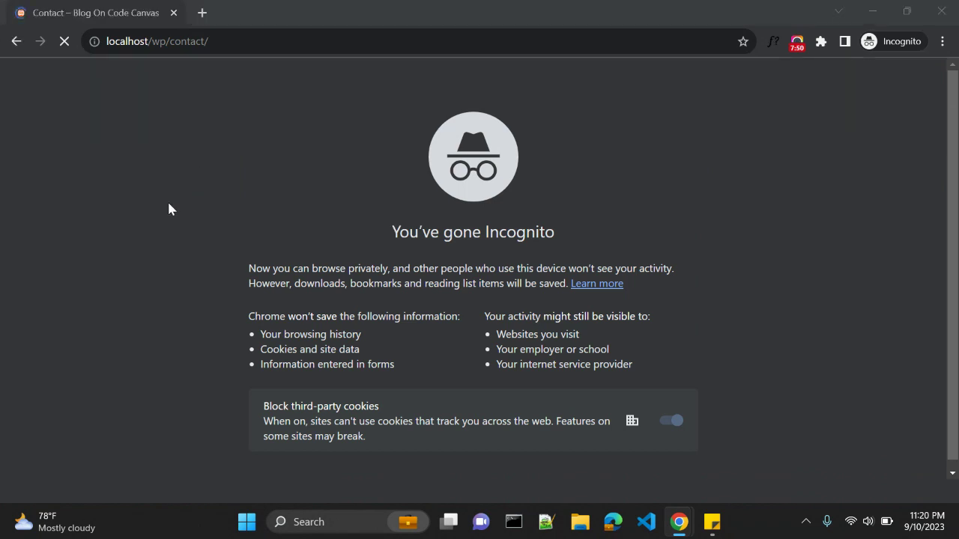
pyautogui.hotkey('ctrl', 'shift', 'w')
pyautogui.hotkey('ctrl', 'w')
pyautogui.hotkey('ctrl', 'w')
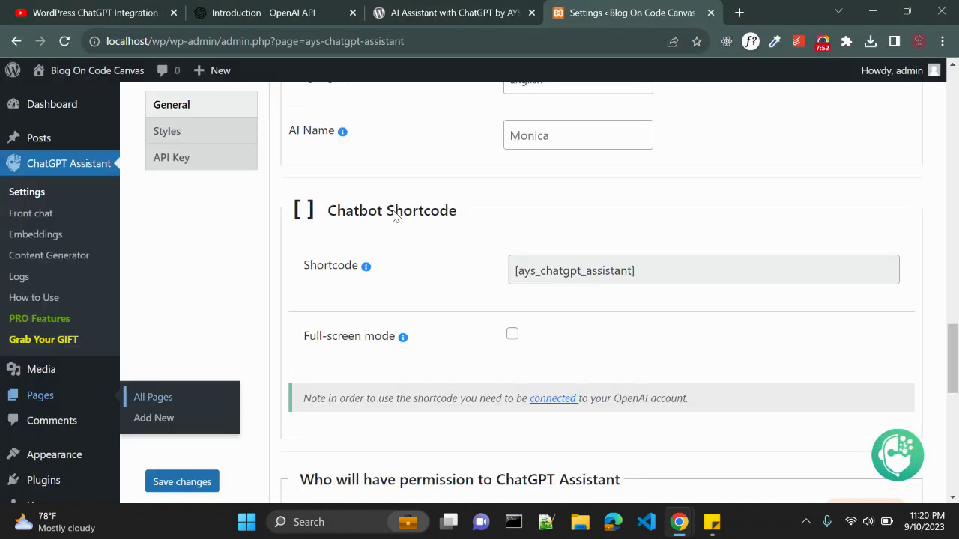
pyautogui.hotkey('alt', 'Tab')
pyautogui.scroll(-3, 299, 225)
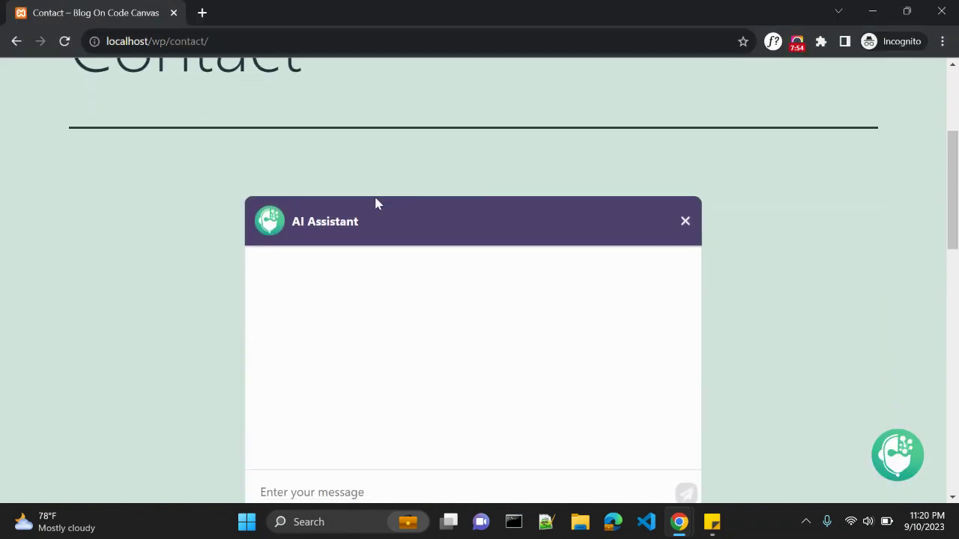
pyautogui.scroll(2, 352, 176)
pyautogui.scroll(-3, 344, 161)
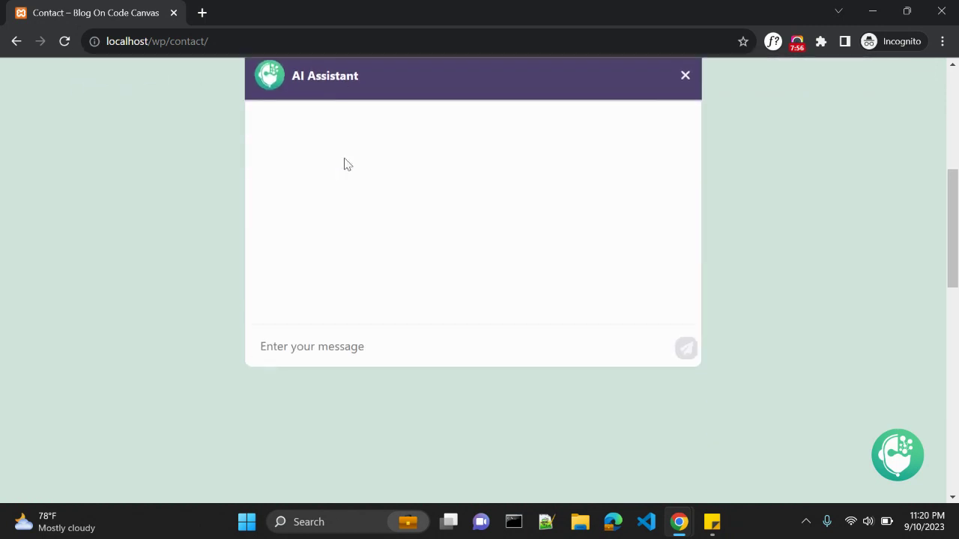
pyautogui.scroll(-1, 344, 164)
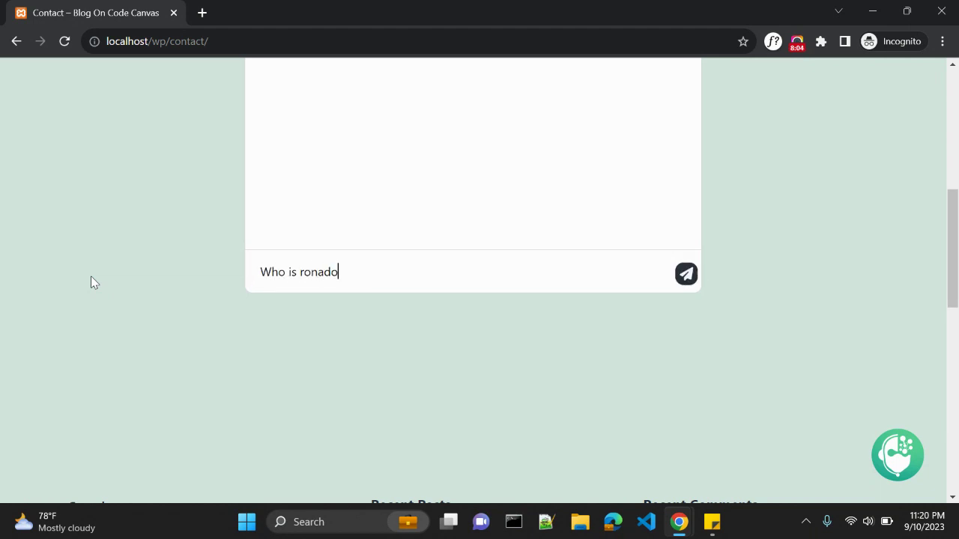
# - Ask the Contact page chatbot 'Who is ronado ?' and read its reply
pyautogui.write(' ?')
pyautogui.hotkey('ctrl', 'shift', 'Right')
pyautogui.press('Return')
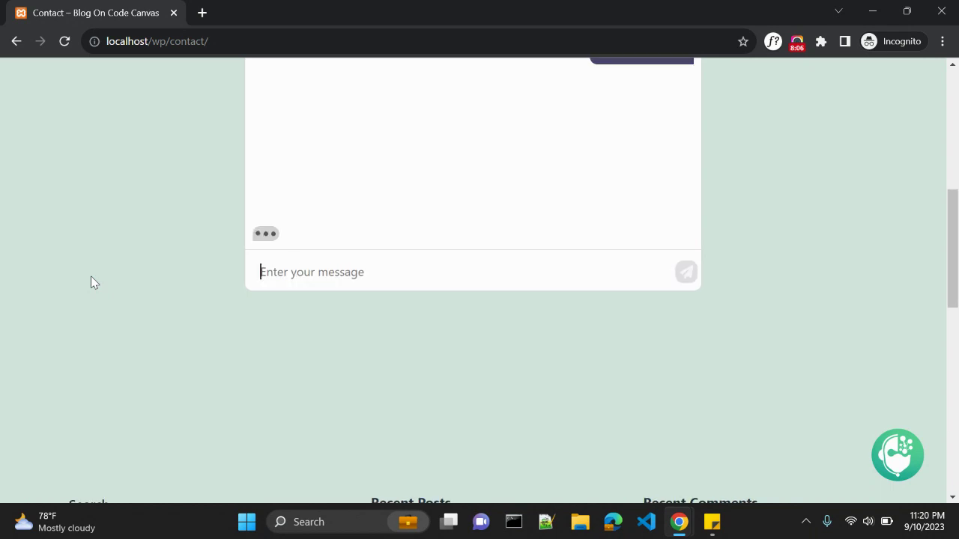
pyautogui.scroll(2, 45, 322)
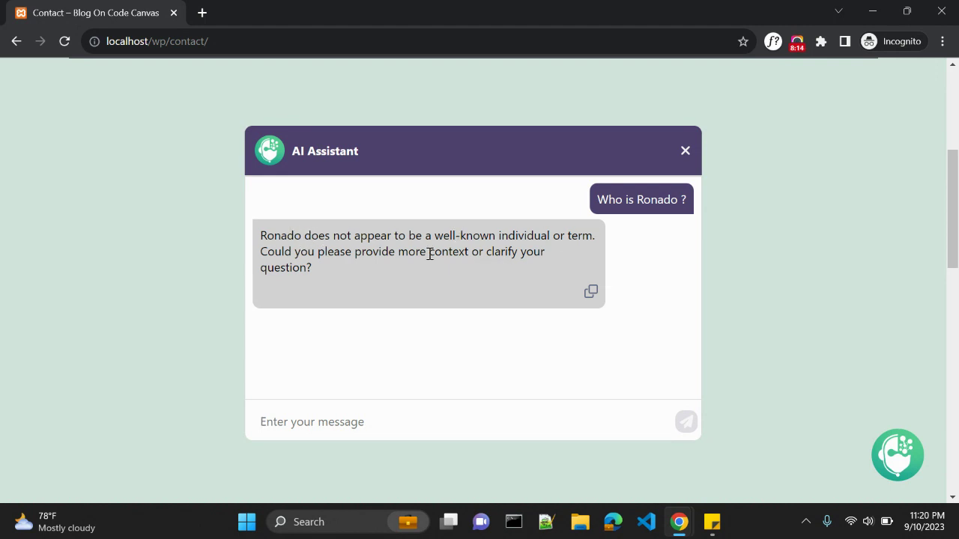
pyautogui.moveTo(315, 269); pyautogui.dragTo(259, 234)
pyautogui.click(363, 269)
# - Compare the ChatGPT Assistant settings window with the chatbot in the private window
pyautogui.hotkey('alt', 'Tab')
pyautogui.scroll(-1, 338, 289)
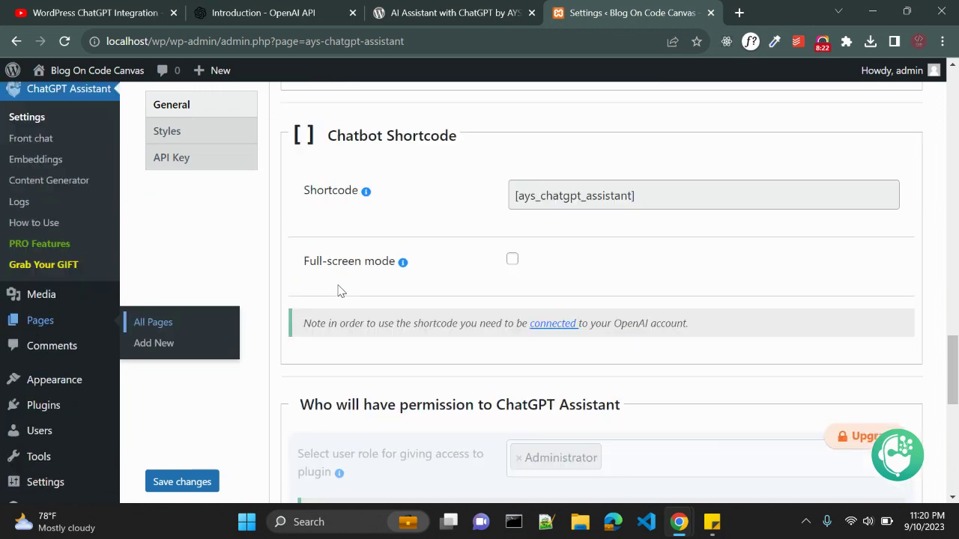
pyautogui.scroll(1, 357, 213)
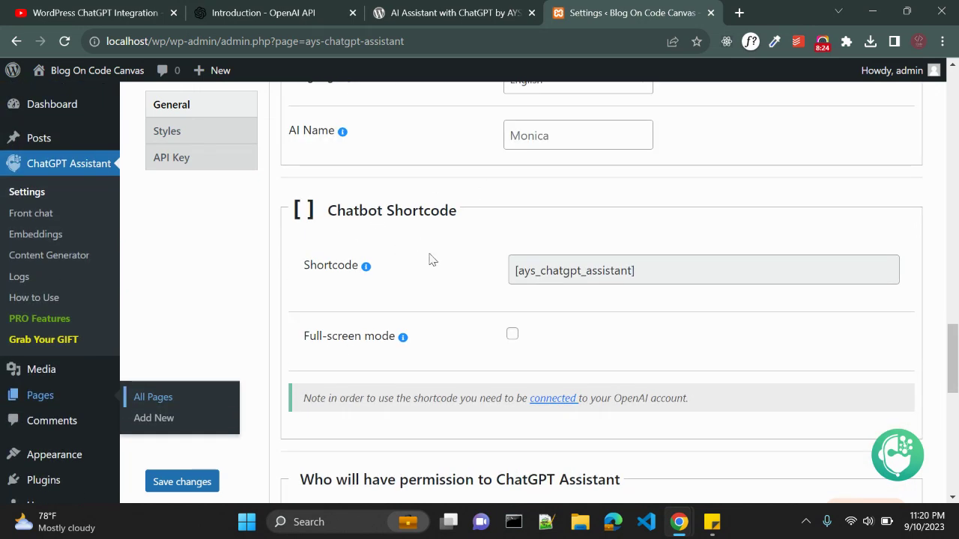
pyautogui.hotkey('alt', 'Tab')
pyautogui.hotkey('alt', 'Tab')
pyautogui.hotkey('alt', 'Tab')
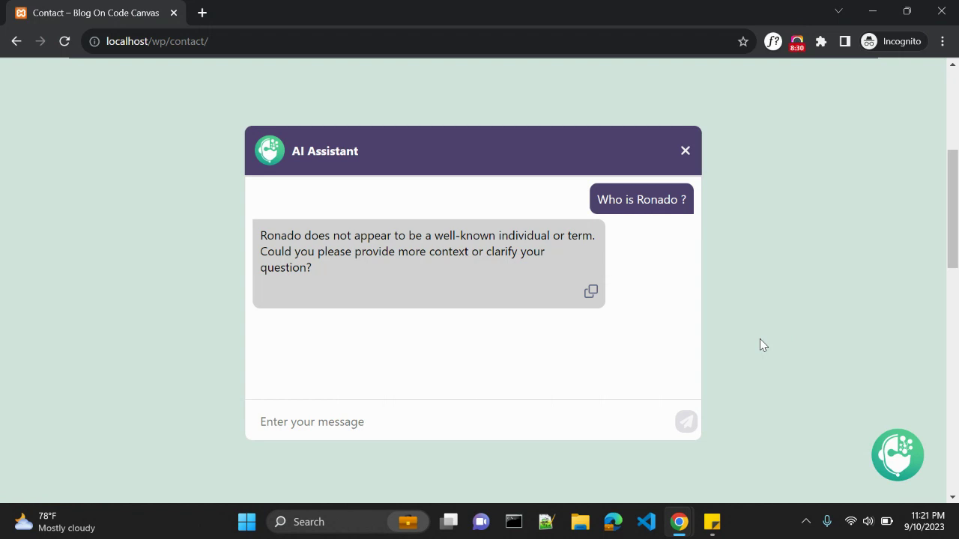
pyautogui.scroll(4, 760, 340)
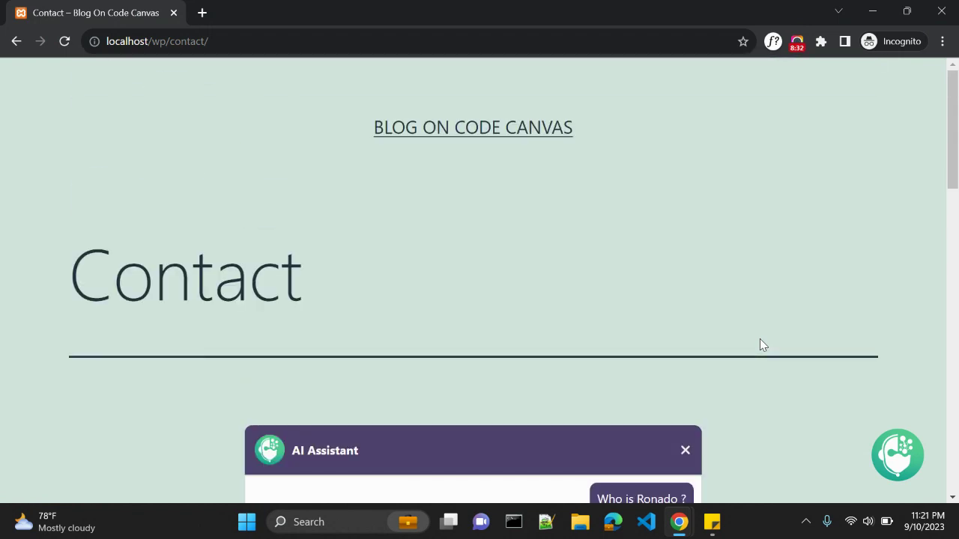
pyautogui.hotkey('alt', 'Tab')
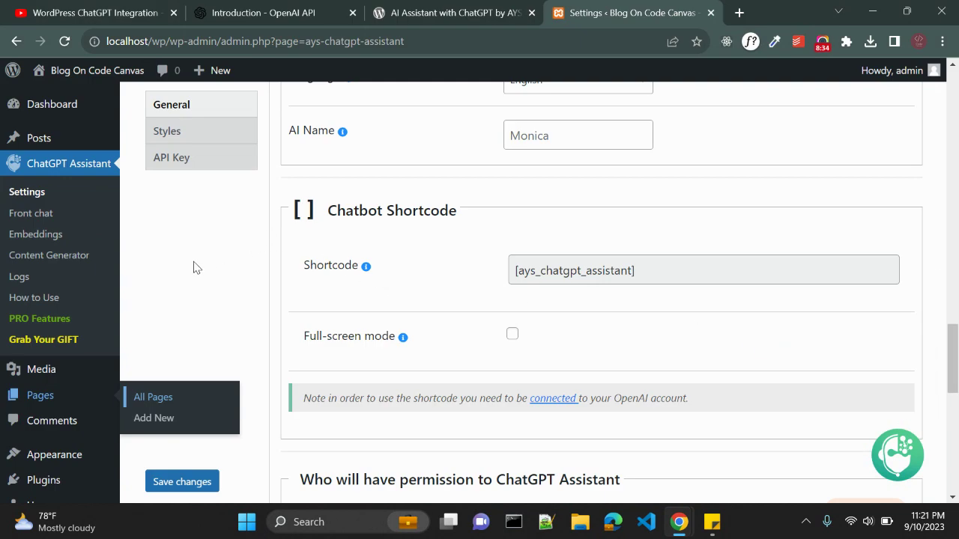
# - Scroll through the General tab's permission, Text-to-speech and Speech-to-text sections
pyautogui.scroll(1, 494, 291)
pyautogui.scroll(-1, 385, 313)
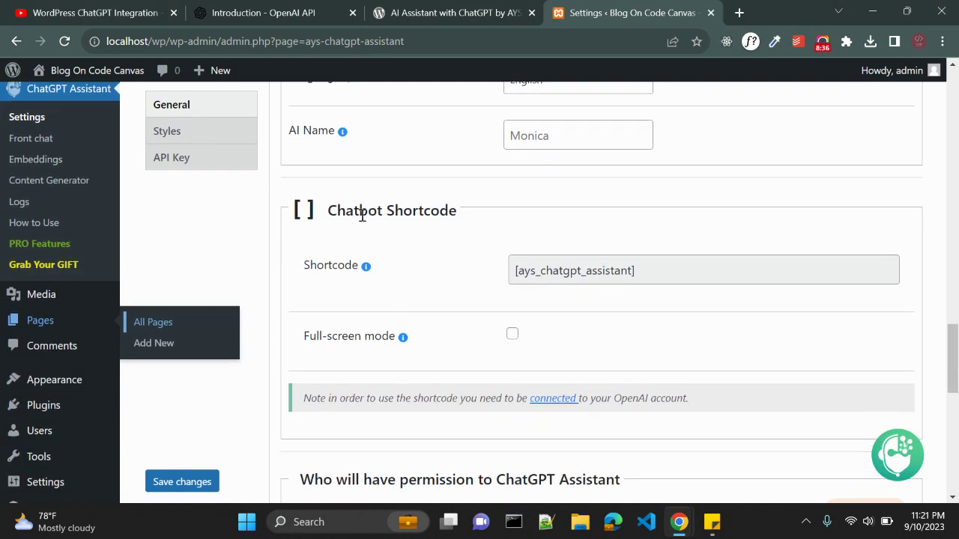
pyautogui.scroll(-3, 222, 271)
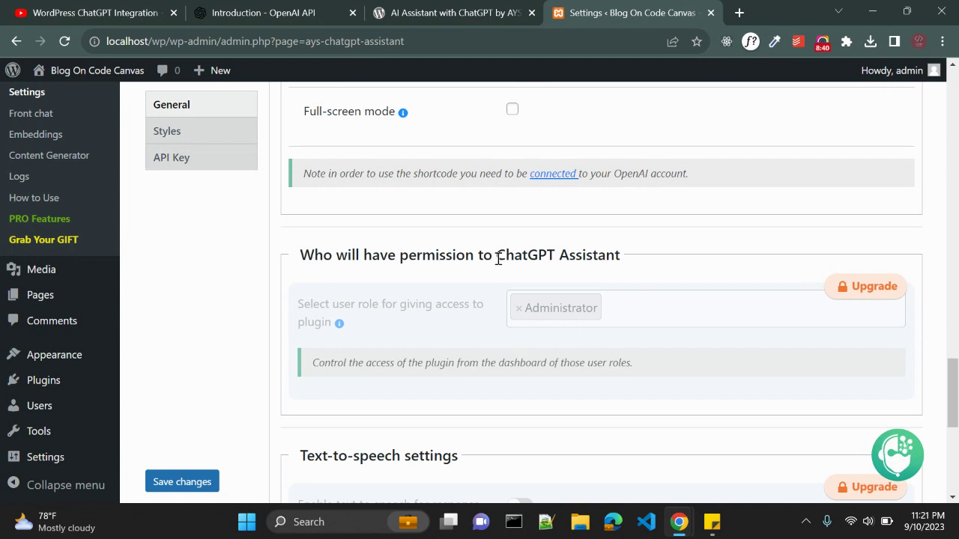
pyautogui.scroll(-1, 498, 258)
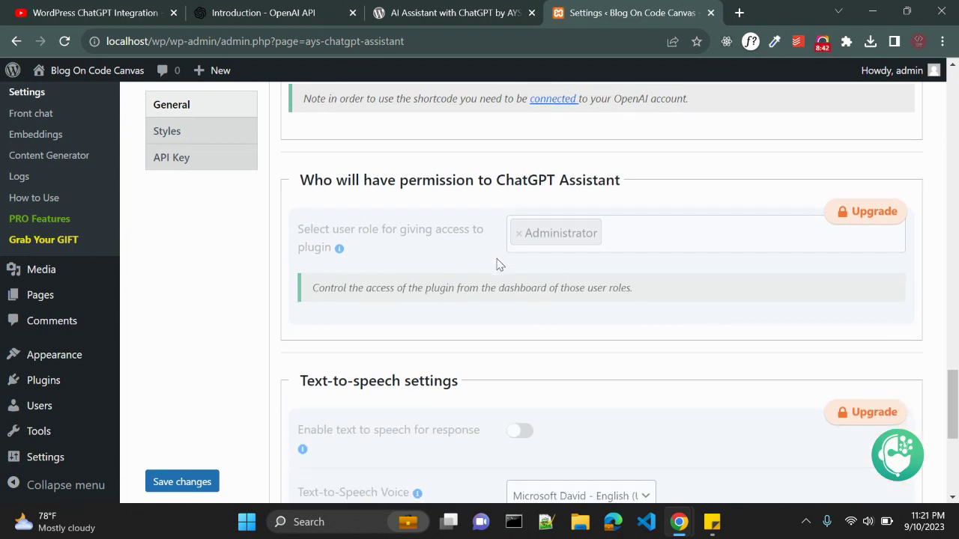
pyautogui.scroll(-1, 500, 264)
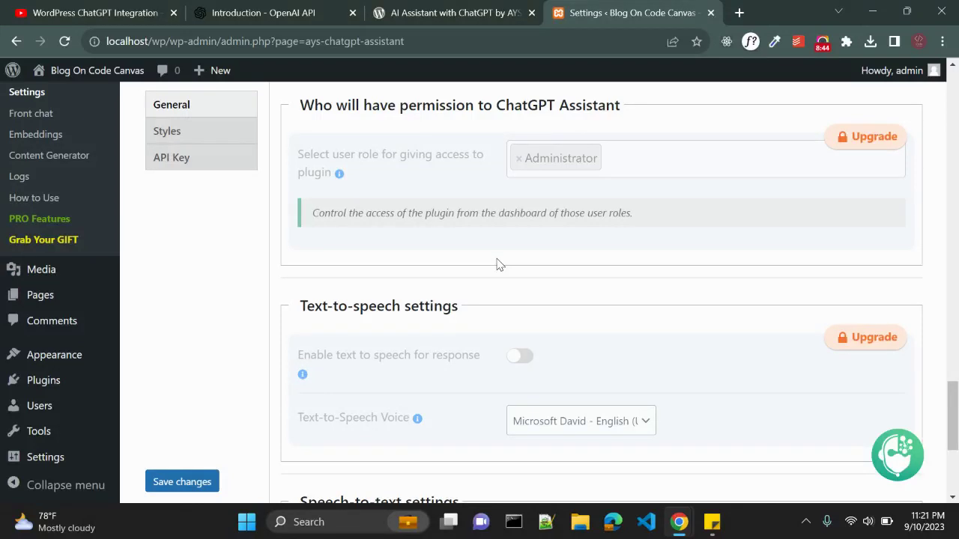
pyautogui.scroll(1, 500, 265)
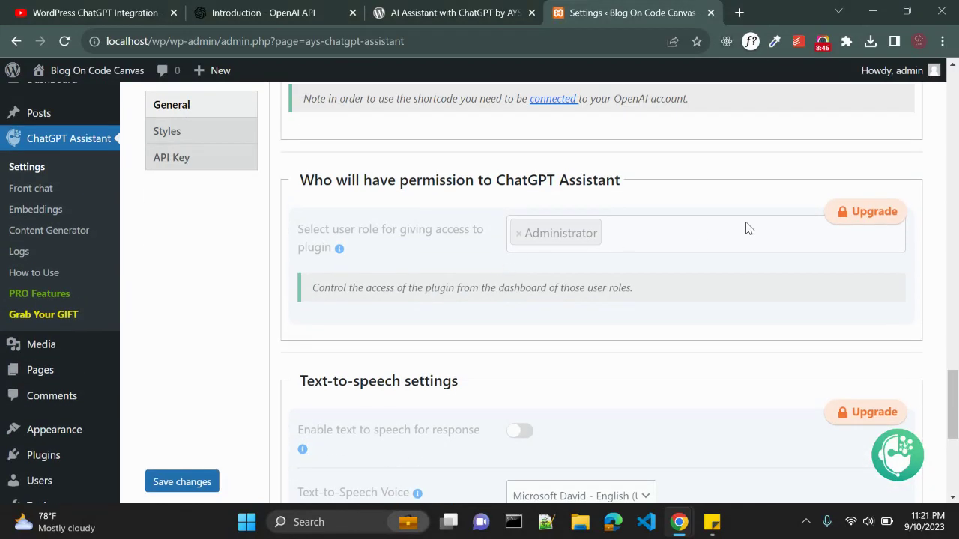
pyautogui.scroll(-1, 708, 238)
pyautogui.scroll(-2, 708, 238)
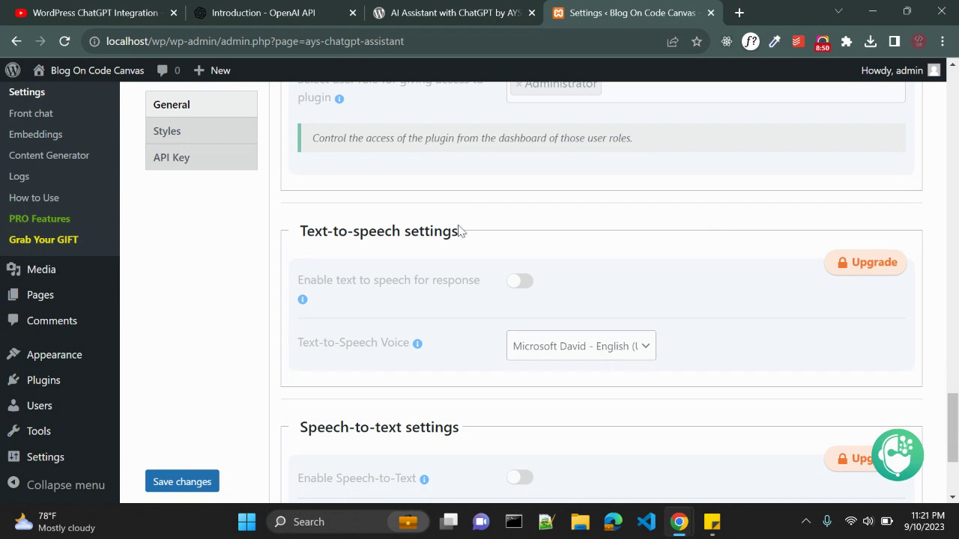
pyautogui.scroll(-1, 459, 231)
pyautogui.scroll(-1, 581, 223)
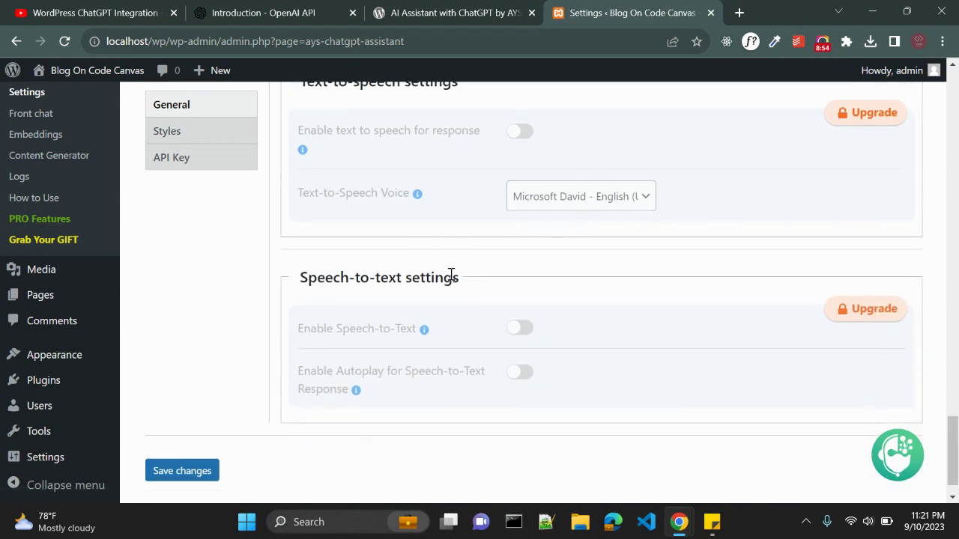
pyautogui.scroll(3, 556, 270)
# - Turn on Chat dark mode in the chatbot's Styles settings
pyautogui.click(200, 133)
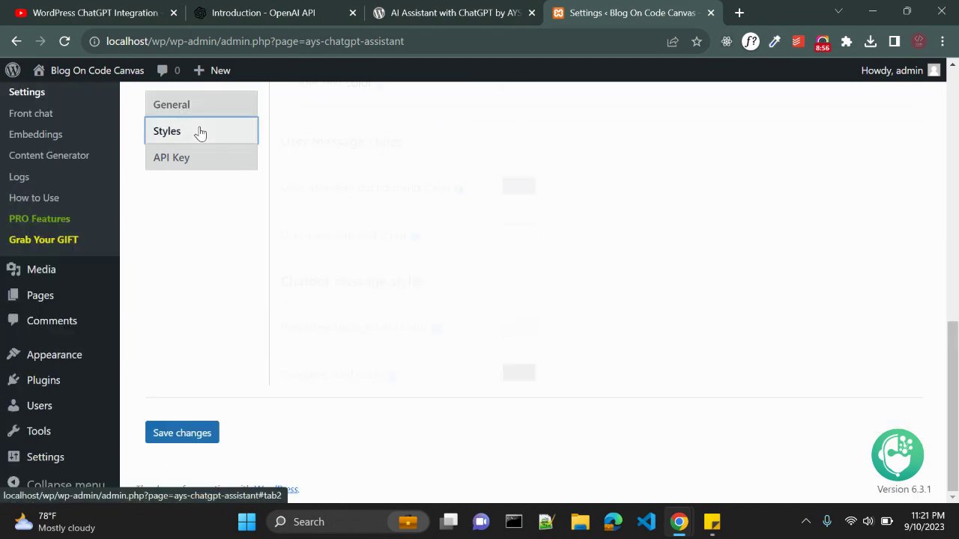
pyautogui.scroll(9, 398, 272)
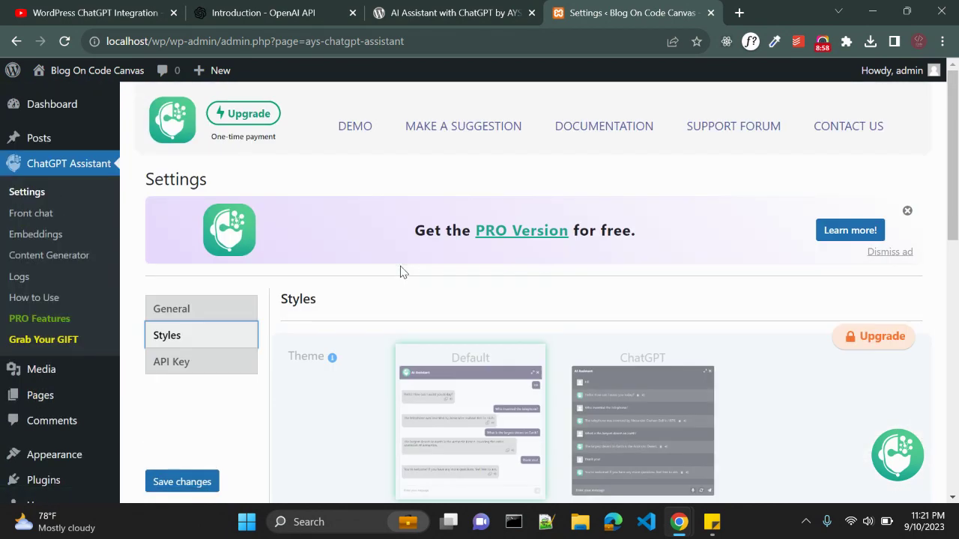
pyautogui.scroll(-2, 368, 292)
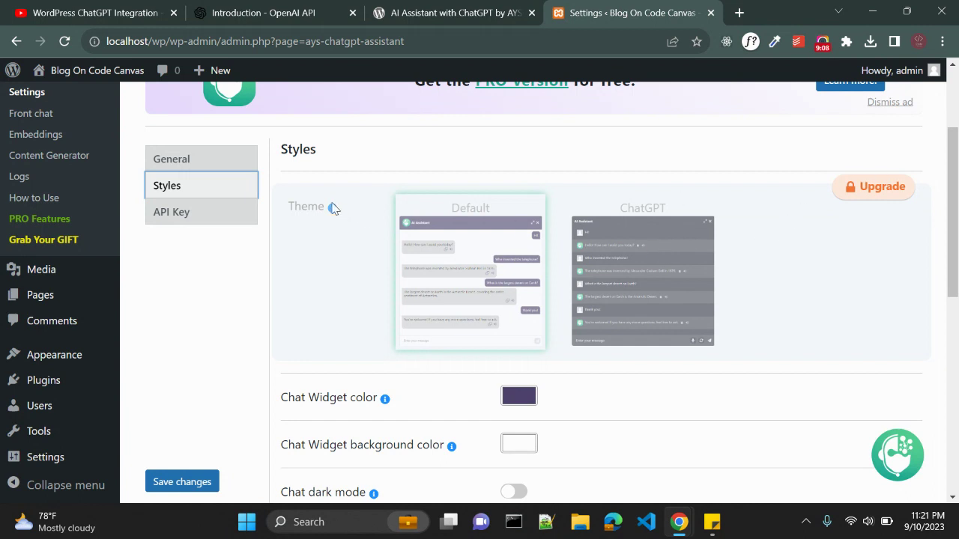
pyautogui.scroll(-1, 454, 255)
pyautogui.scroll(-1, 376, 278)
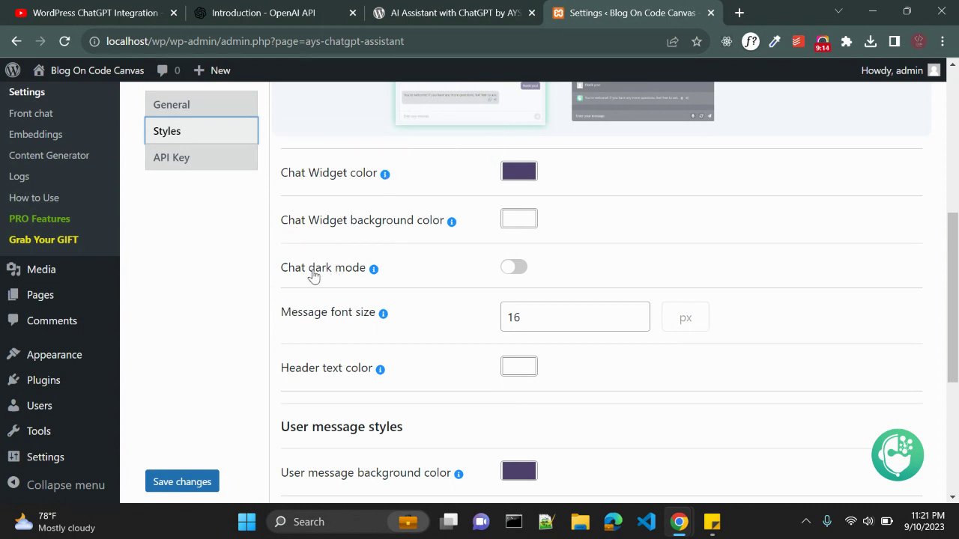
pyautogui.click(515, 271)
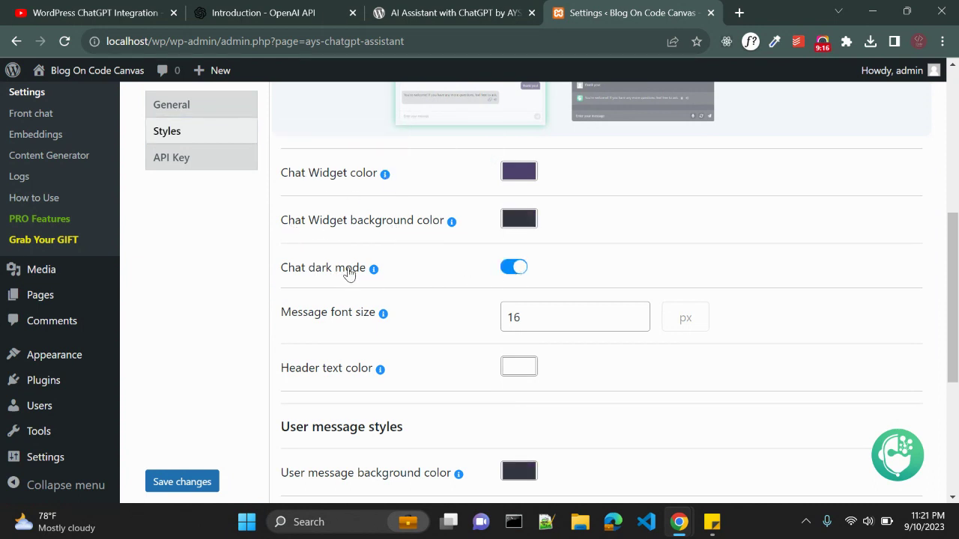
# - Set the message font size to 18 px and save the style settings
pyautogui.scroll(-1, 341, 273)
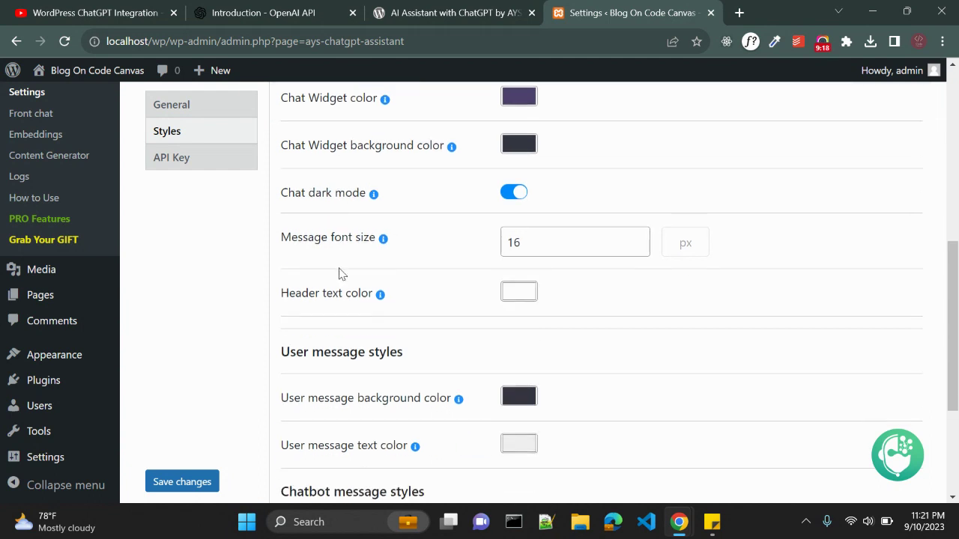
pyautogui.moveTo(530, 242); pyautogui.dragTo(483, 252)
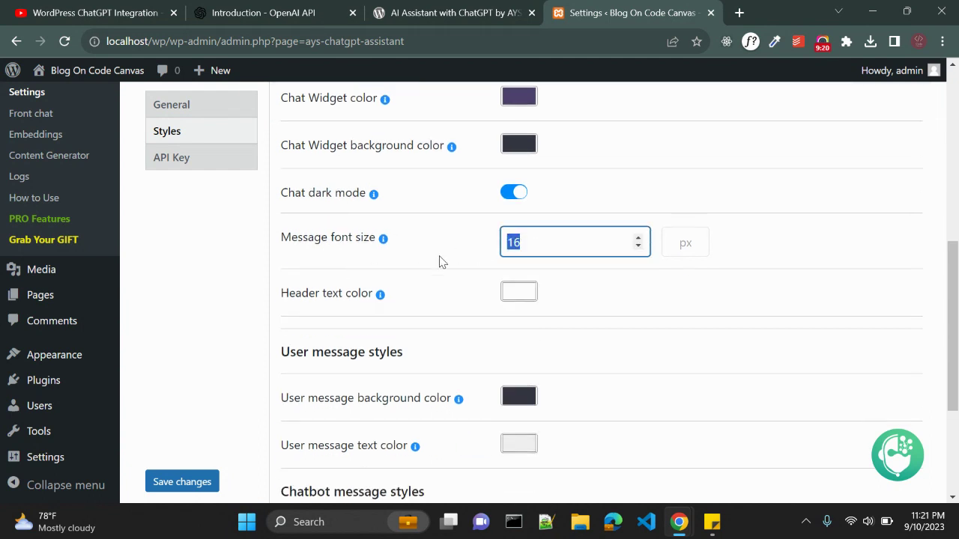
pyautogui.write('1')
pyautogui.click(299, 317)
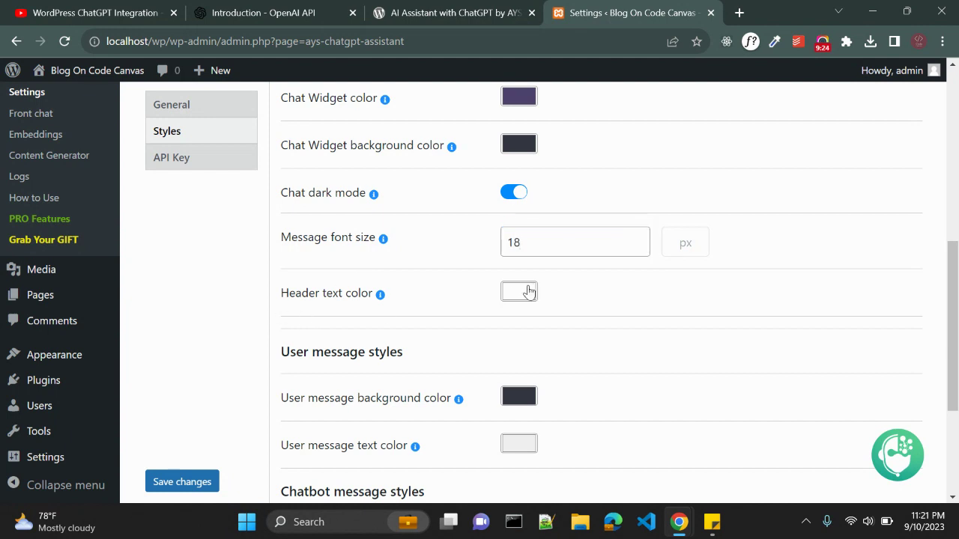
pyautogui.scroll(-1, 529, 292)
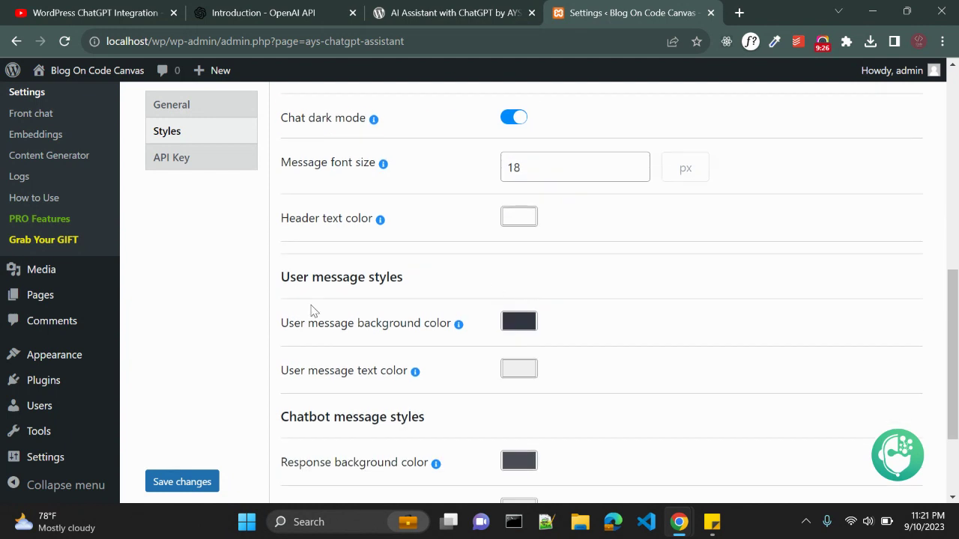
pyautogui.moveTo(282, 276); pyautogui.dragTo(412, 277)
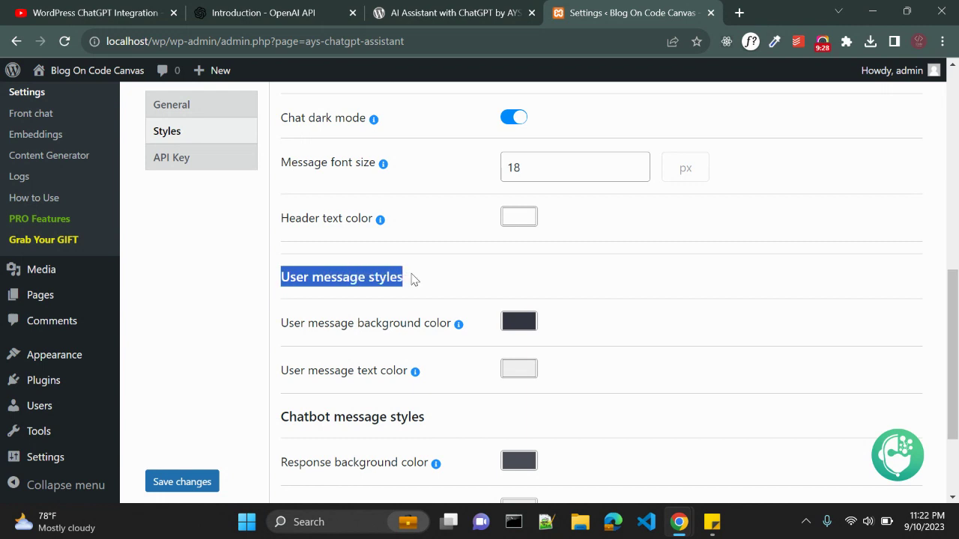
pyautogui.scroll(-2, 350, 215)
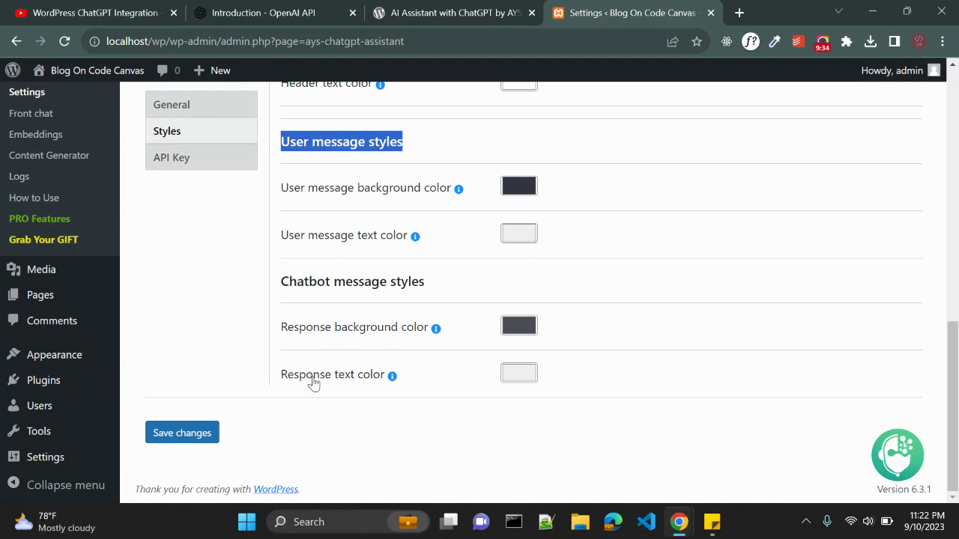
pyautogui.click(169, 439)
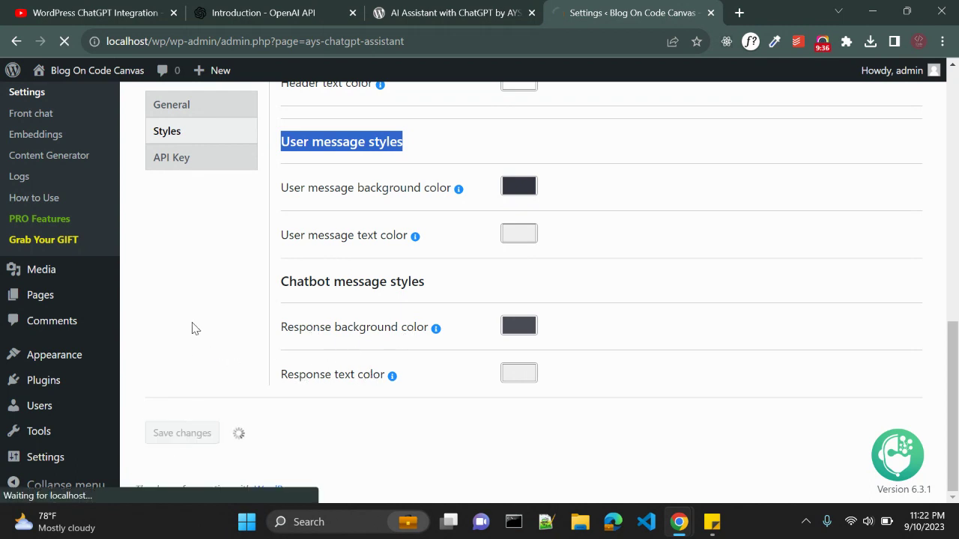
# - Close the floating chat on the private Contact page, confirming End chat
pyautogui.hotkey('alt', 'Tab')
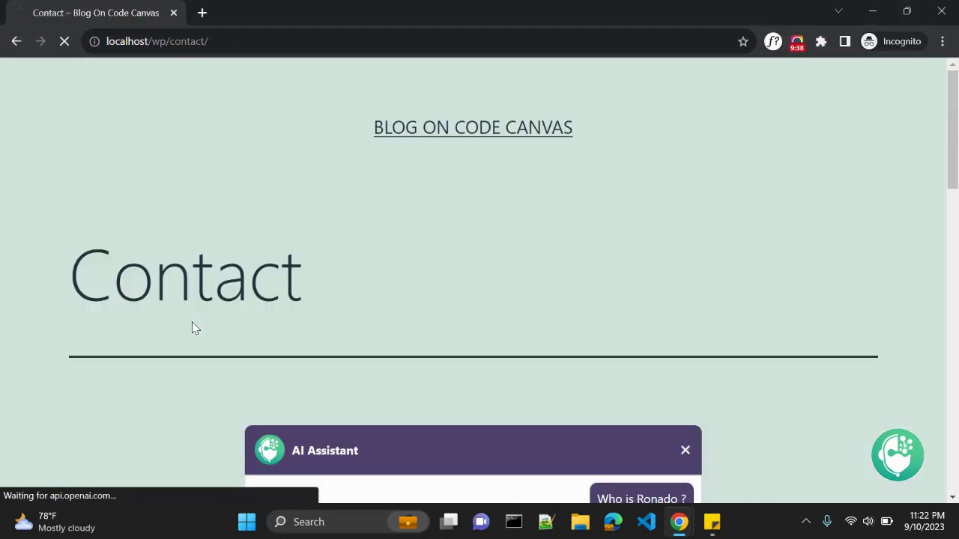
pyautogui.scroll(-3, 192, 328)
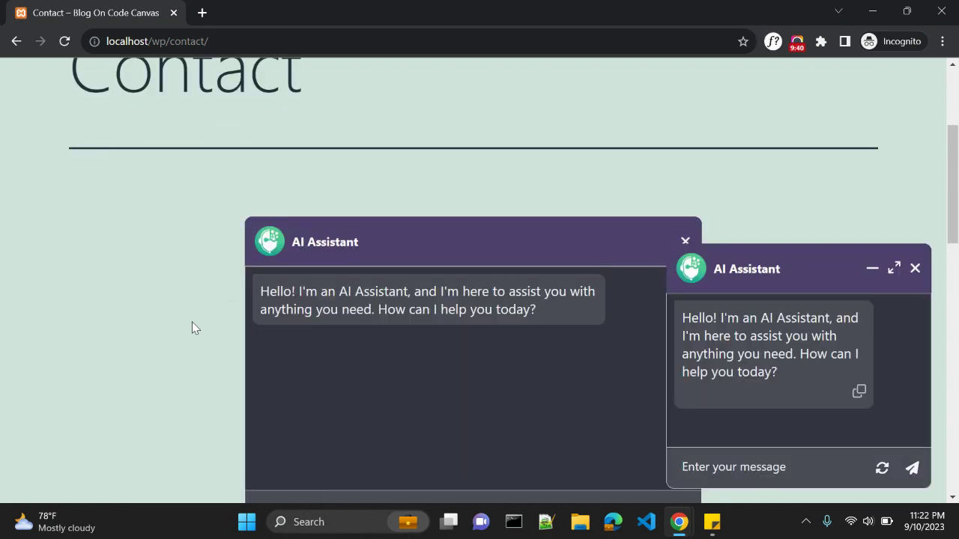
pyautogui.scroll(-1, 363, 375)
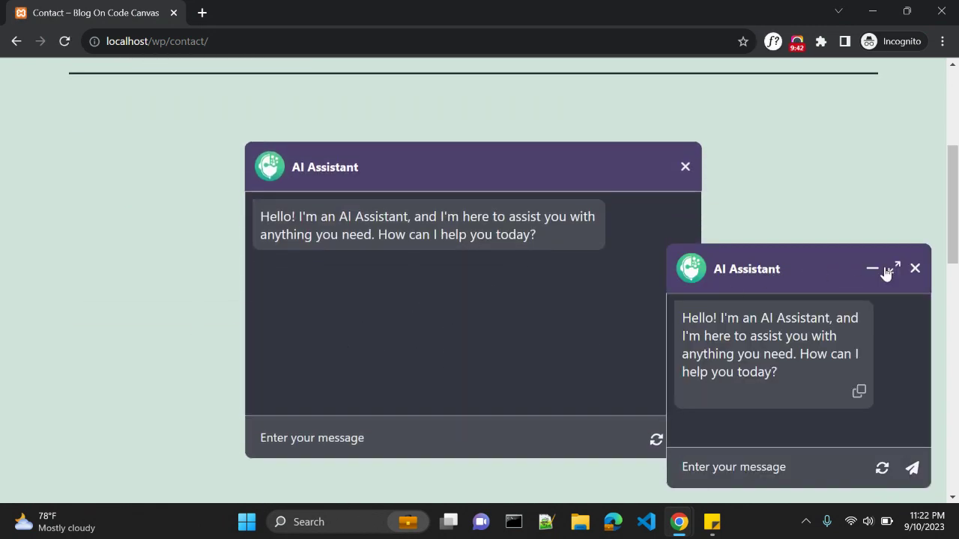
pyautogui.click(916, 269)
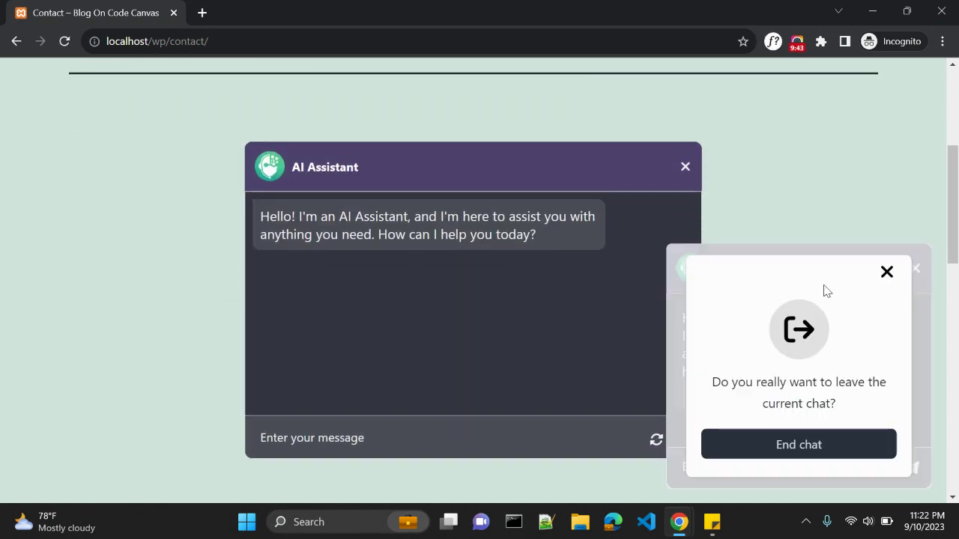
pyautogui.click(887, 272)
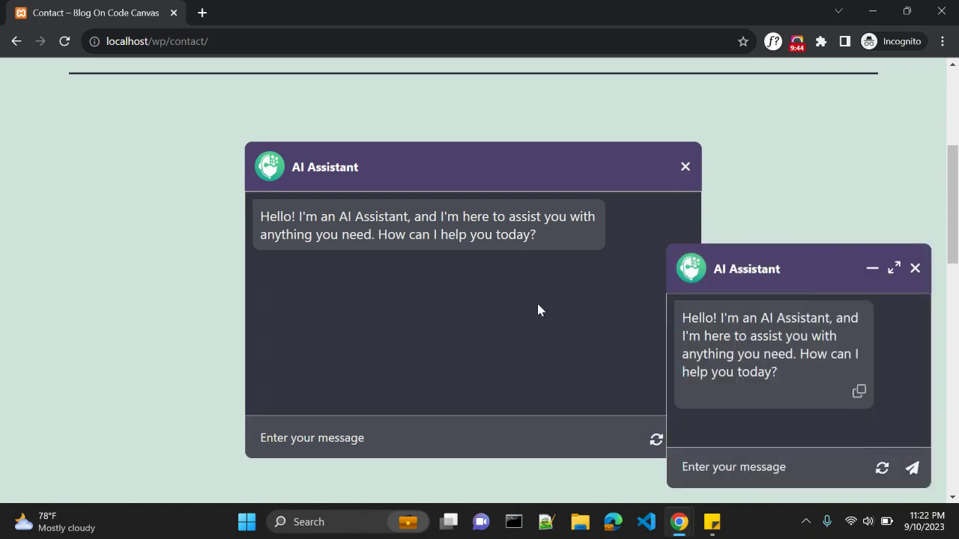
pyautogui.click(915, 269)
pyautogui.click(784, 447)
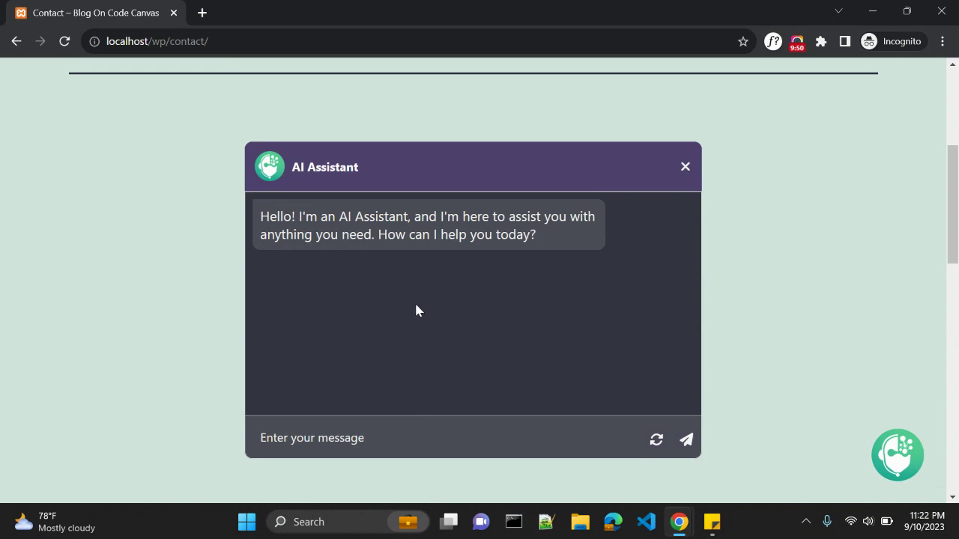
# - Show the General settings tab and close the chat panel on the settings page
pyautogui.moveTo(263, 228); pyautogui.dragTo(536, 235)
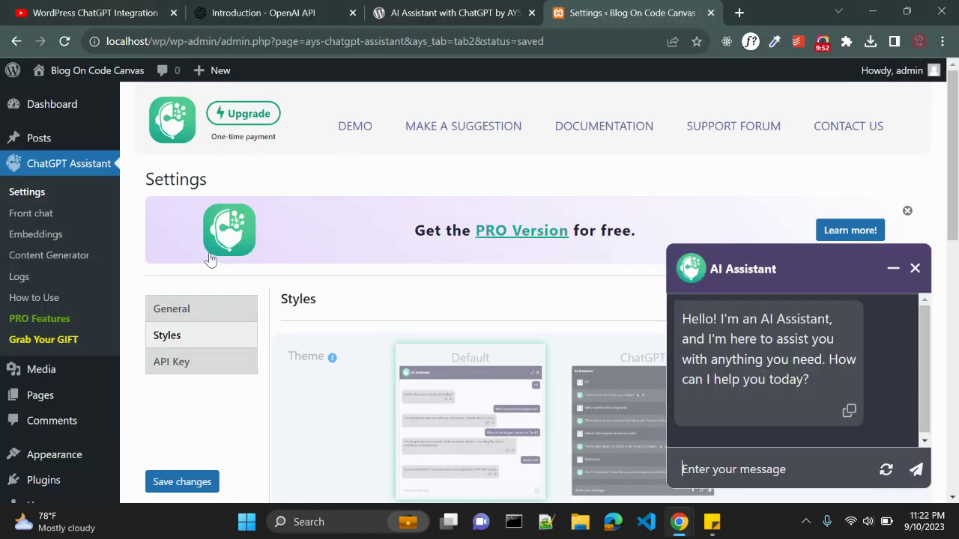
pyautogui.click(162, 308)
pyautogui.scroll(-3, 364, 366)
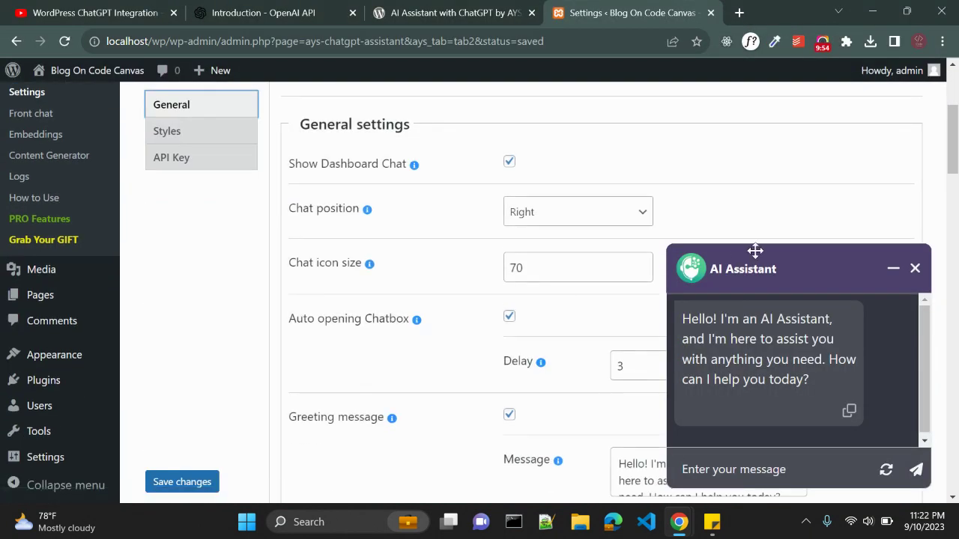
pyautogui.click(914, 269)
pyautogui.scroll(-3, 711, 285)
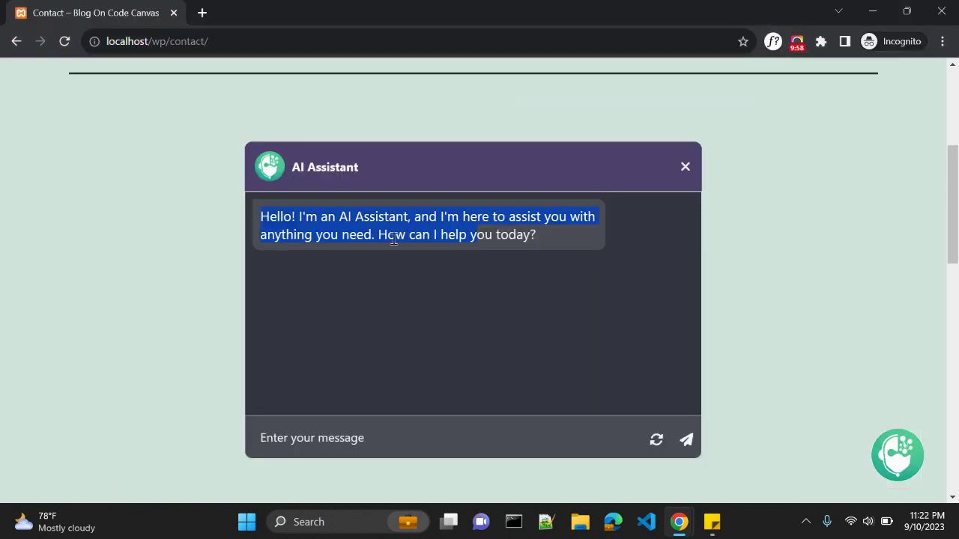
pyautogui.click(406, 291)
# - Dismiss the Get the PRO Version banner on the ChatGPT Assistant settings
pyautogui.hotkey('alt', 'Tab')
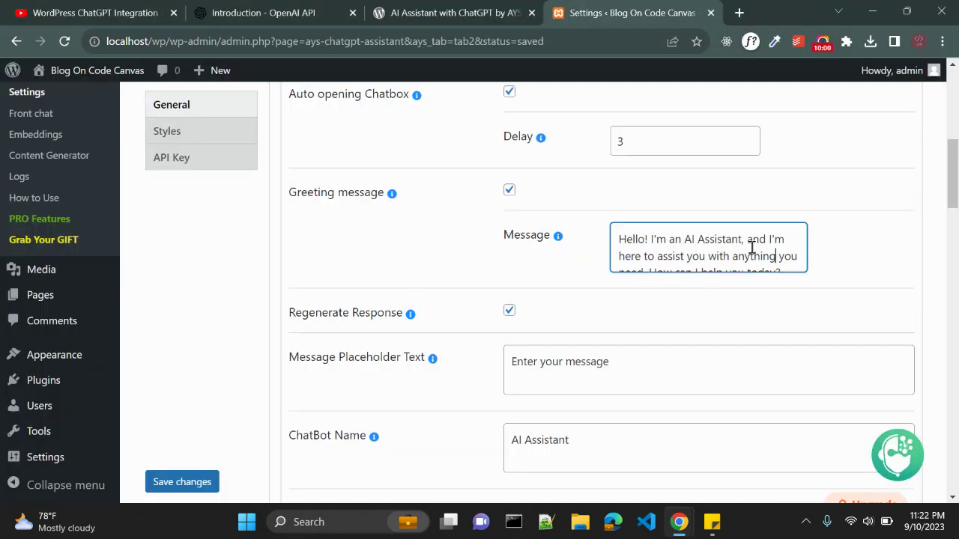
pyautogui.scroll(8, 442, 260)
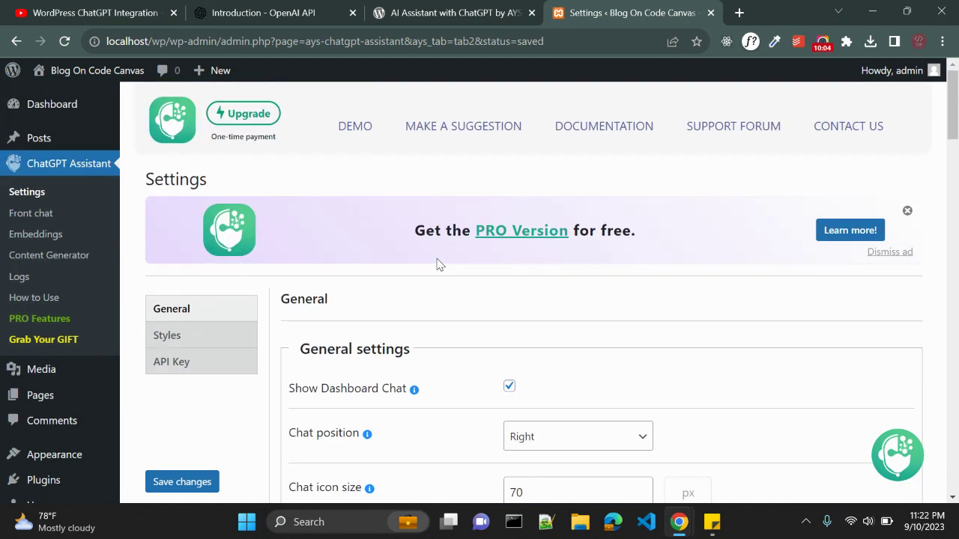
pyautogui.click(907, 211)
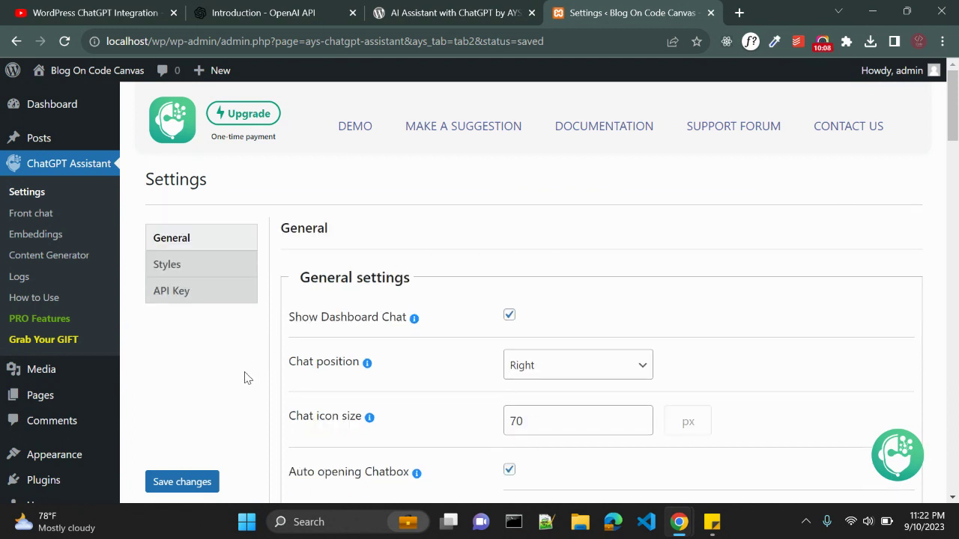
pyautogui.hotkey('alt', 'Tab')
pyautogui.scroll(4, 505, 317)
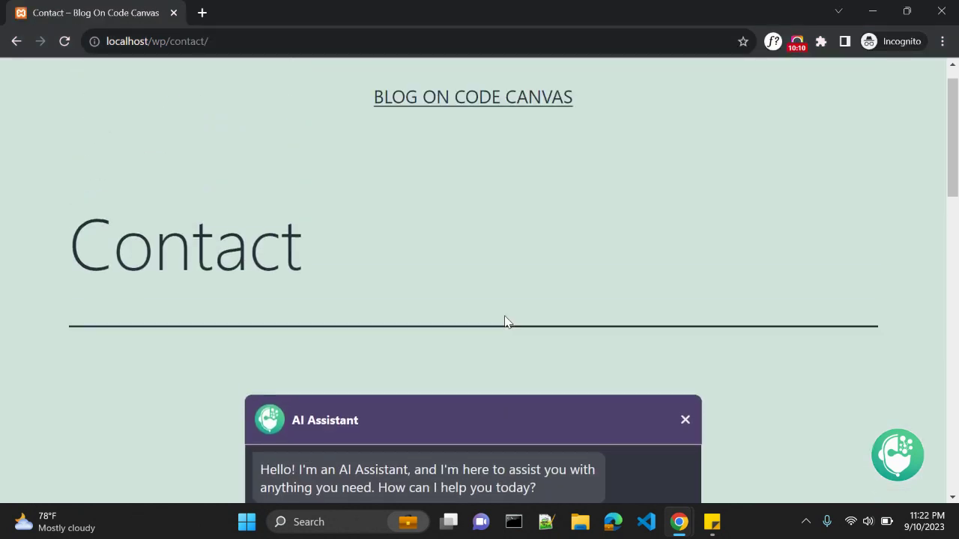
pyautogui.scroll(-4, 504, 316)
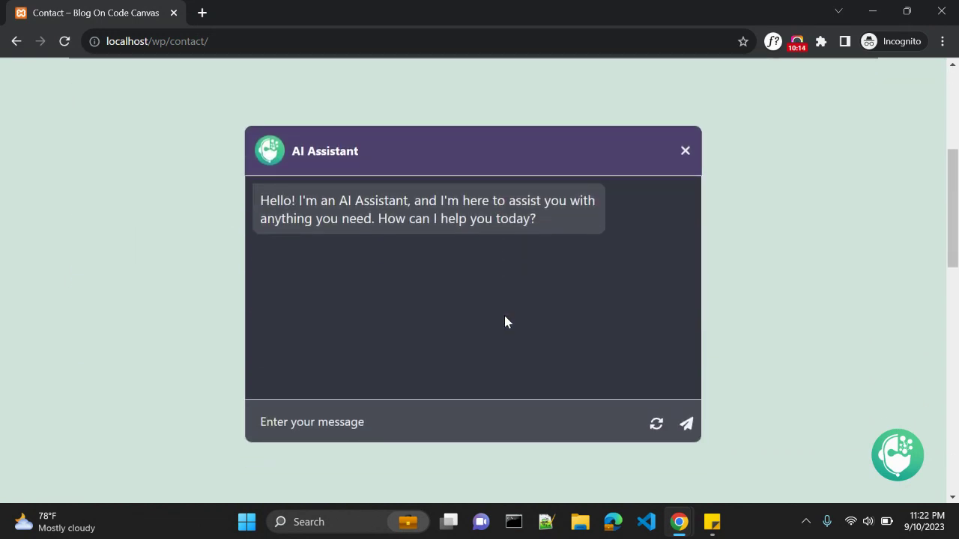
pyautogui.hotkey('alt', 'Tab')
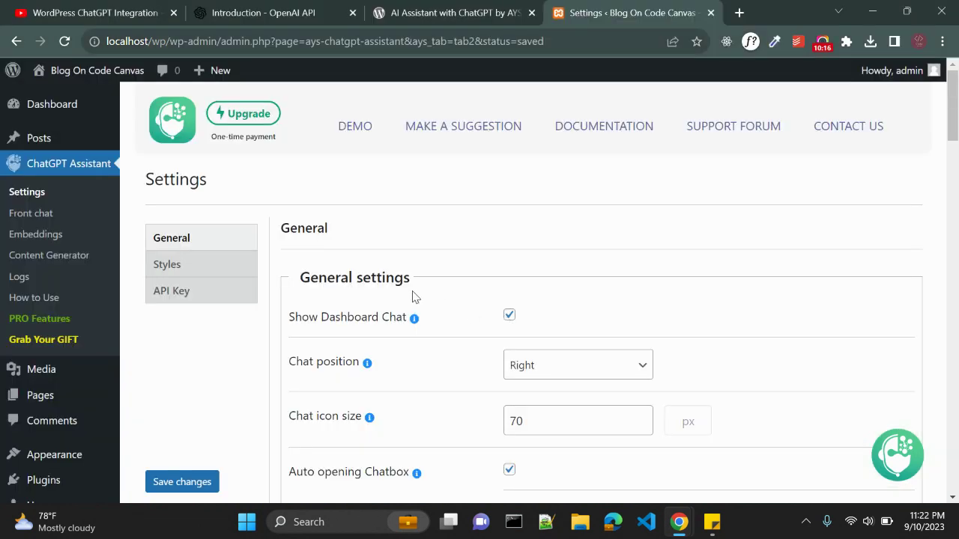
# - Stop showing the chat window on the front end in Front chat settings and save
pyautogui.click(38, 215)
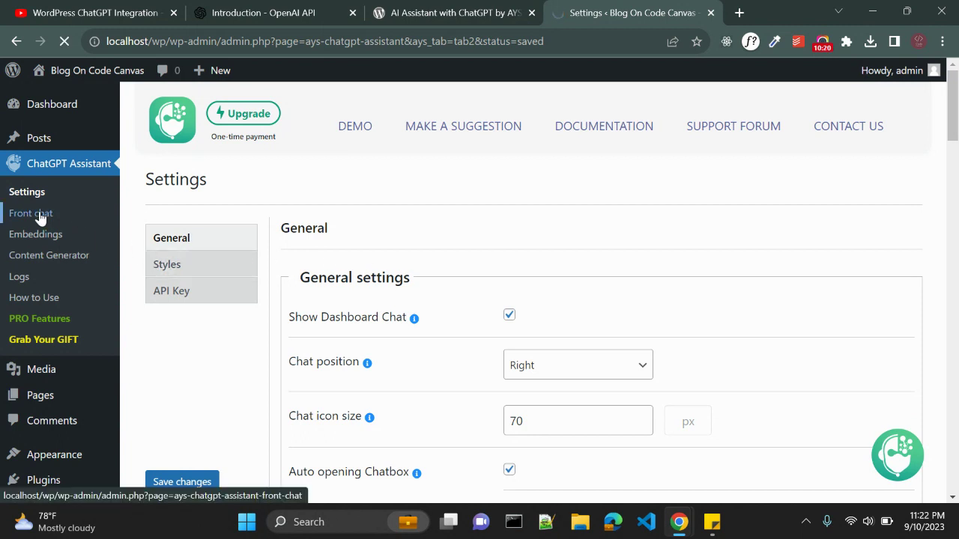
pyautogui.scroll(-1, 514, 255)
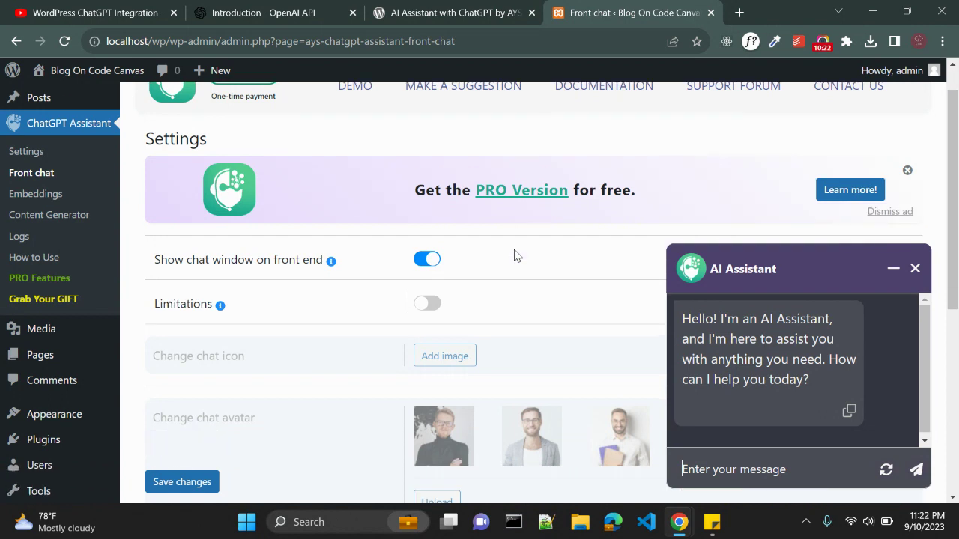
pyautogui.scroll(-1, 514, 256)
pyautogui.click(892, 269)
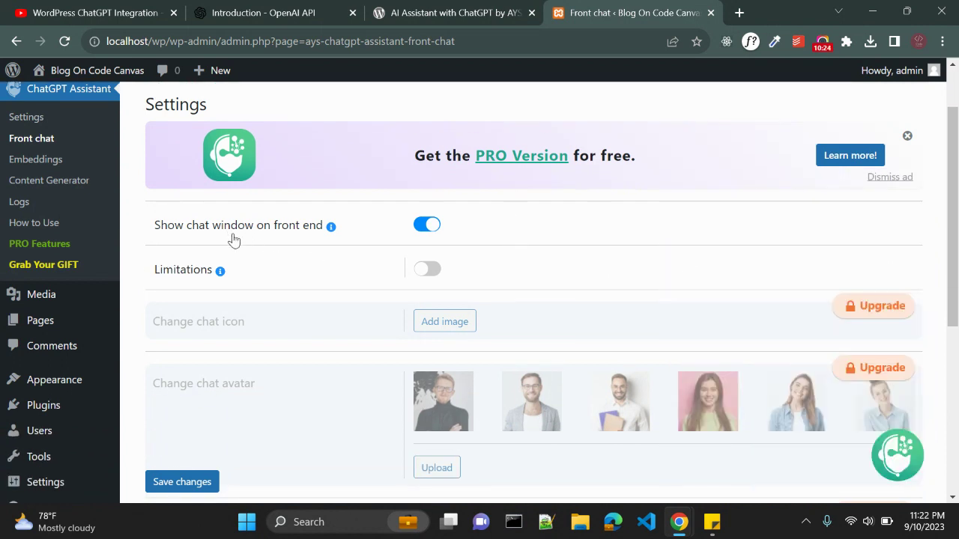
pyautogui.click(427, 226)
pyautogui.click(184, 483)
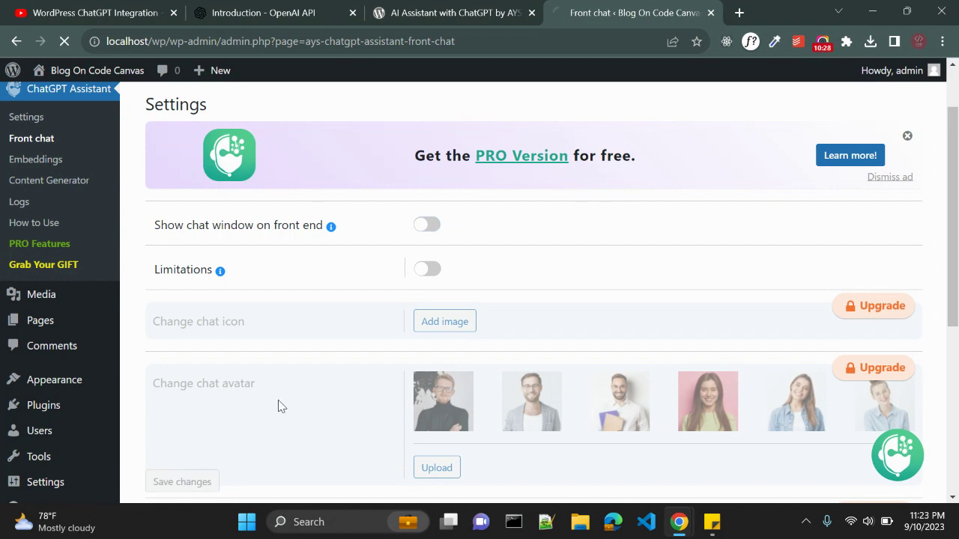
# - Check the change on the Contact page and minimize the AI Assistant chat window
pyautogui.hotkey('alt', 'Tab')
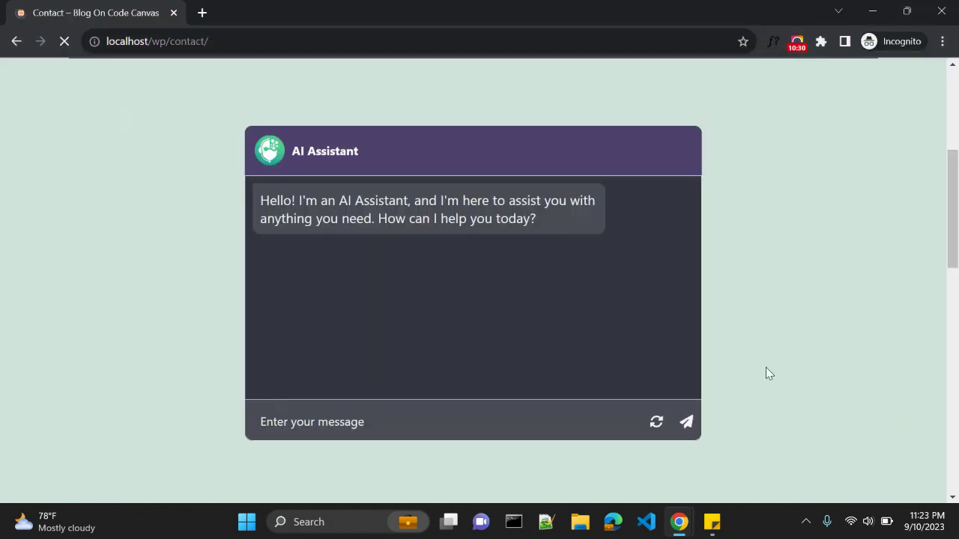
pyautogui.hotkey('alt', 'Tab')
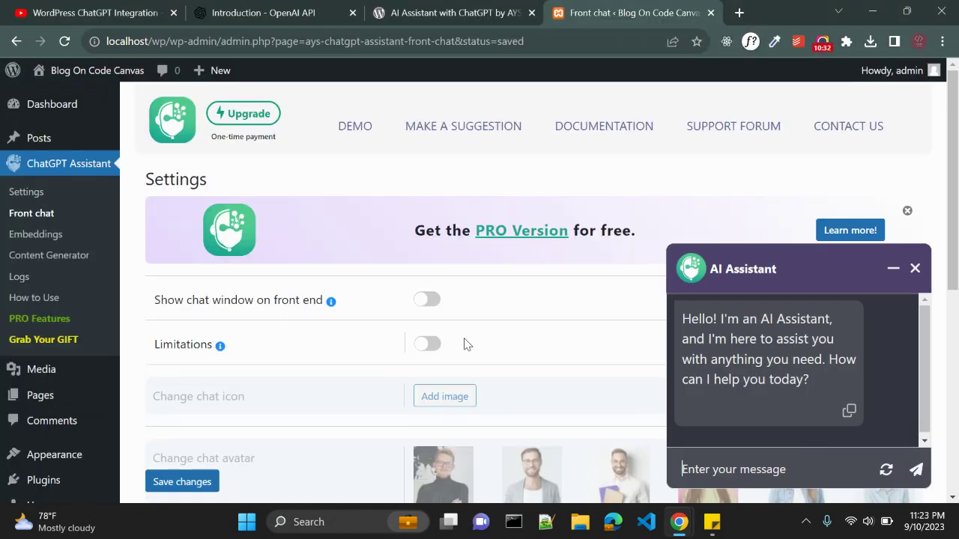
pyautogui.hotkey('alt', 'Tab')
pyautogui.hotkey('alt', 'Tab')
pyautogui.click(894, 276)
# - Review the rest of the Front chat settings, then go to the Embeddings page
pyautogui.scroll(-1, 452, 347)
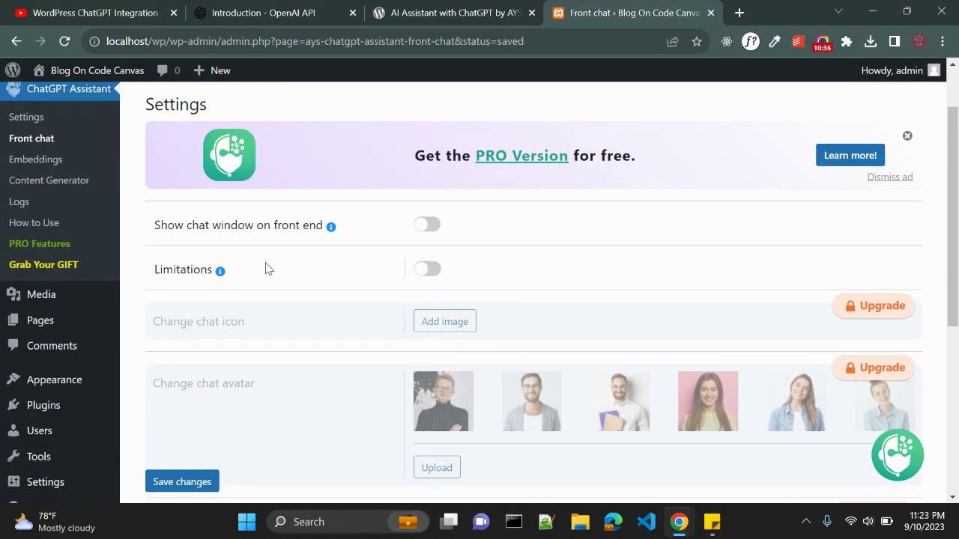
pyautogui.scroll(-2, 349, 332)
pyautogui.scroll(2, 349, 332)
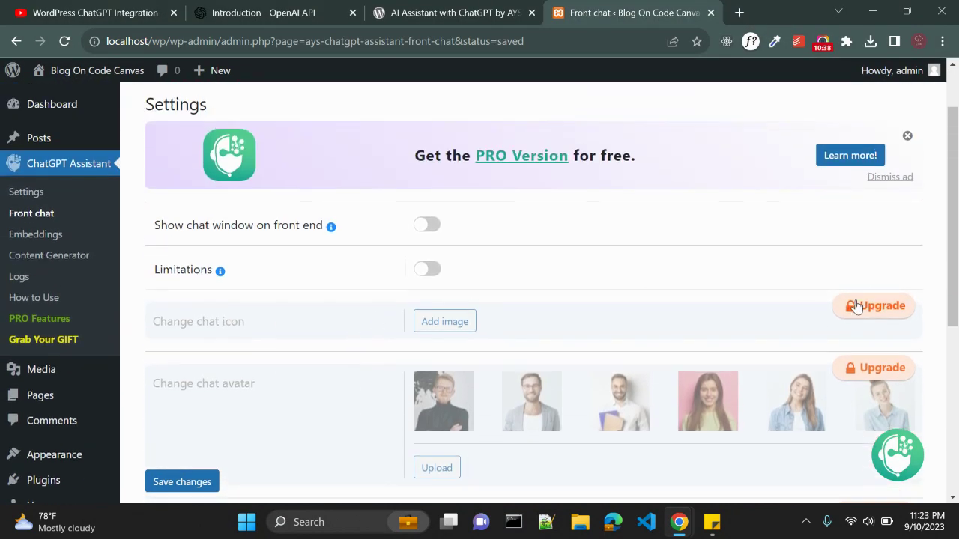
pyautogui.scroll(-2, 824, 317)
pyautogui.scroll(-2, 864, 274)
pyautogui.scroll(4, 724, 275)
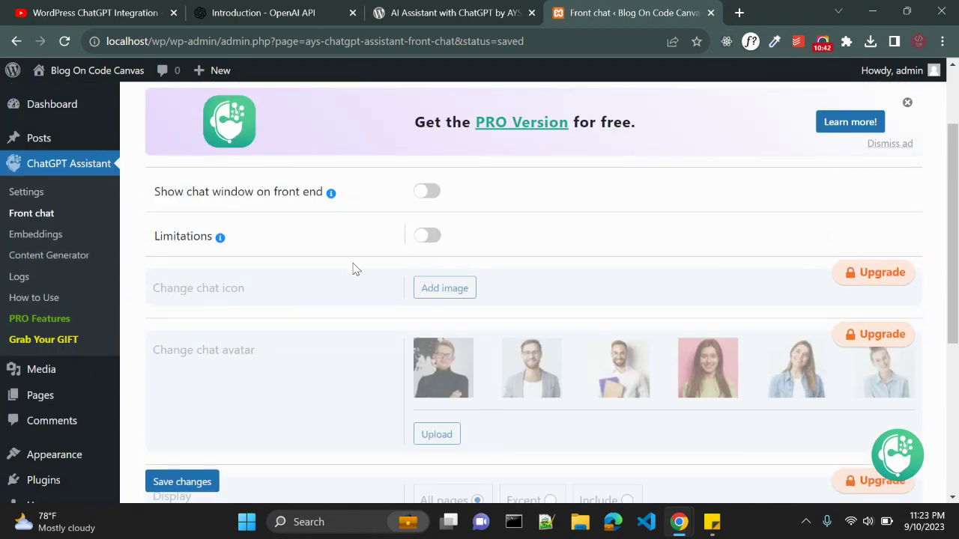
pyautogui.scroll(-1, 356, 269)
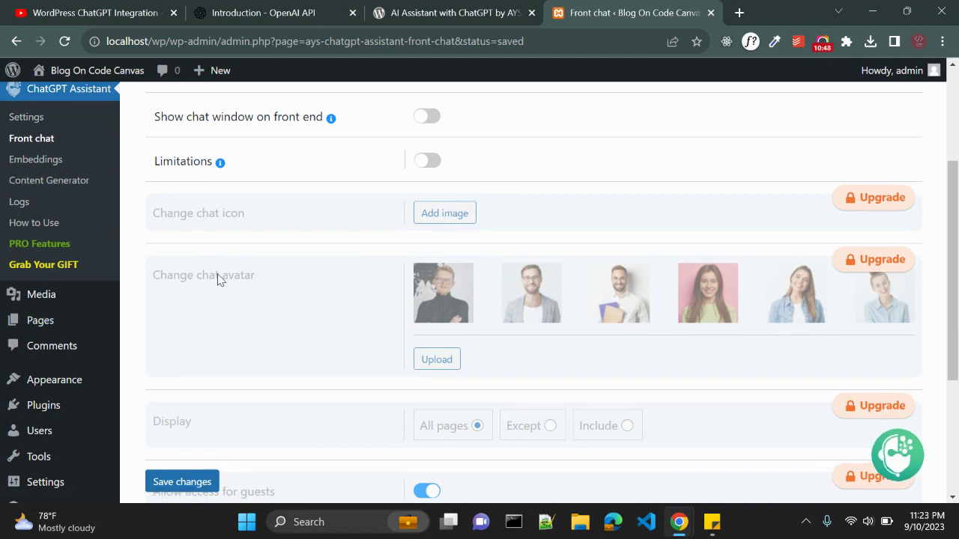
pyautogui.scroll(-2, 284, 309)
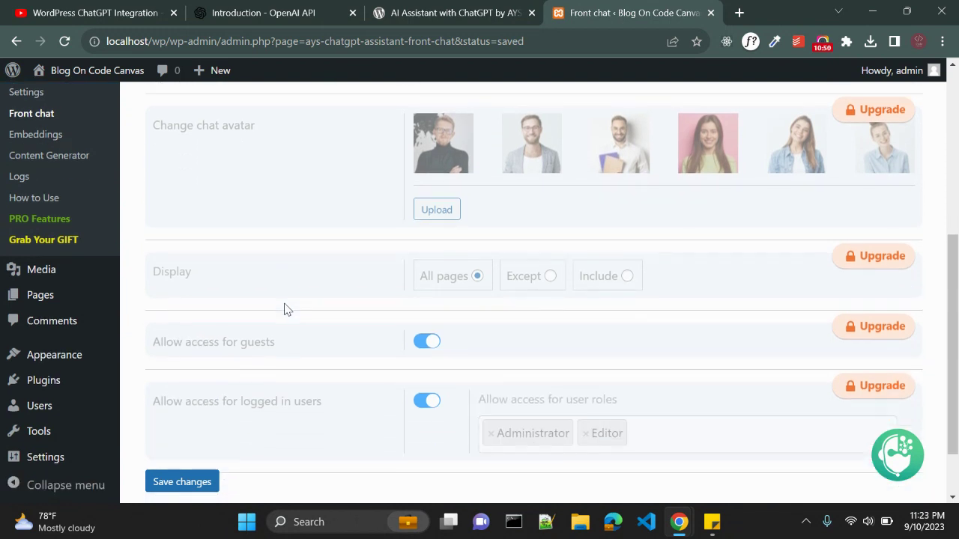
pyautogui.scroll(-1, 434, 283)
pyautogui.scroll(4, 232, 342)
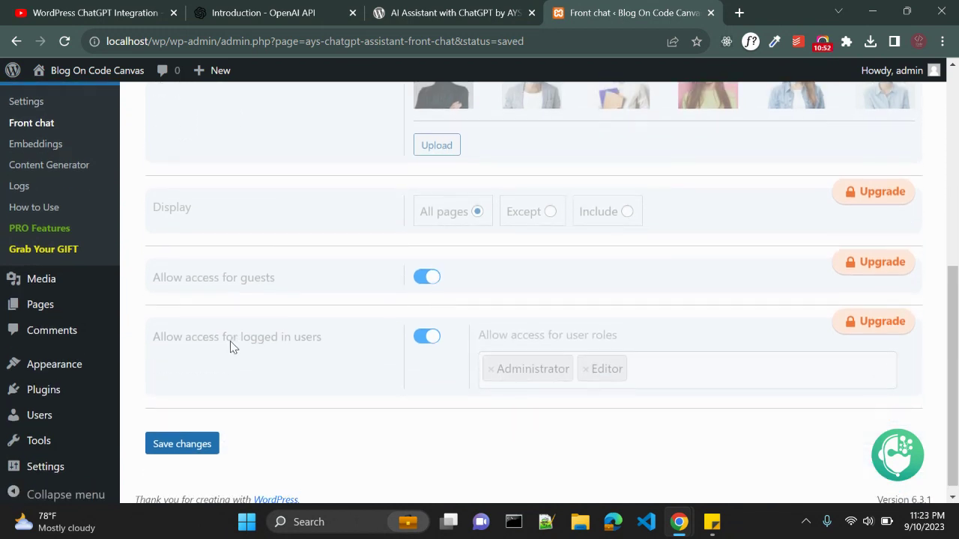
pyautogui.click(43, 236)
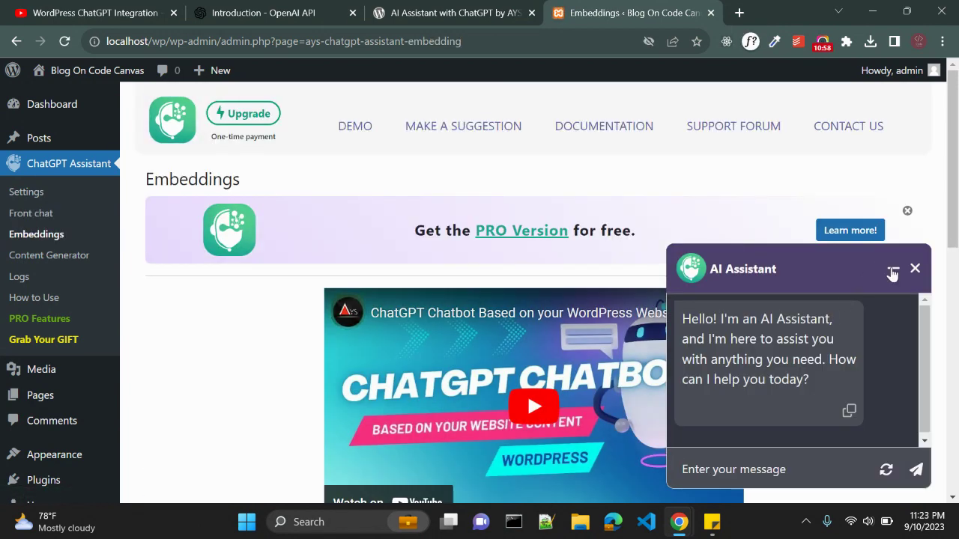
# - Minimize the AI Assistant chat to its round icon and review the Embeddings options
pyautogui.click(893, 274)
pyautogui.scroll(-4, 235, 272)
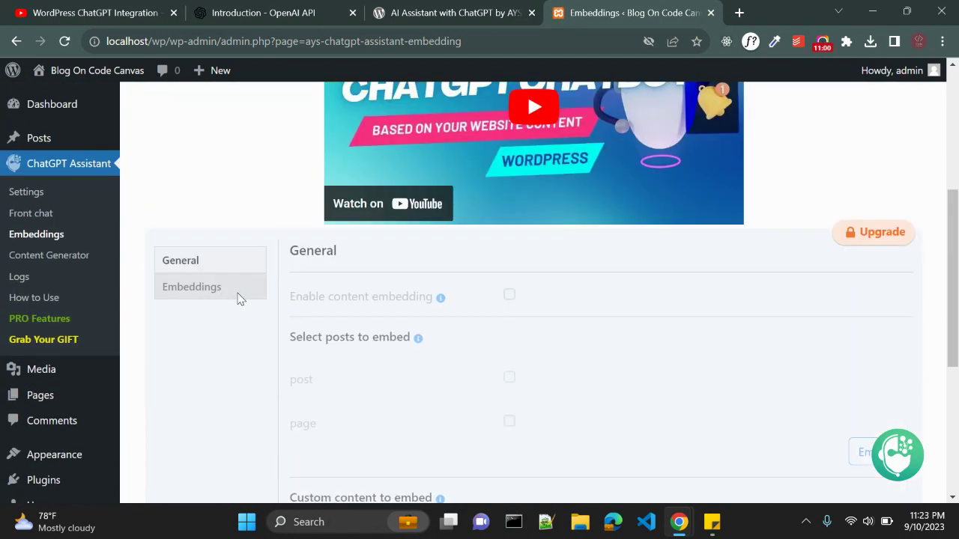
pyautogui.scroll(5, 262, 307)
pyautogui.scroll(-3, 276, 294)
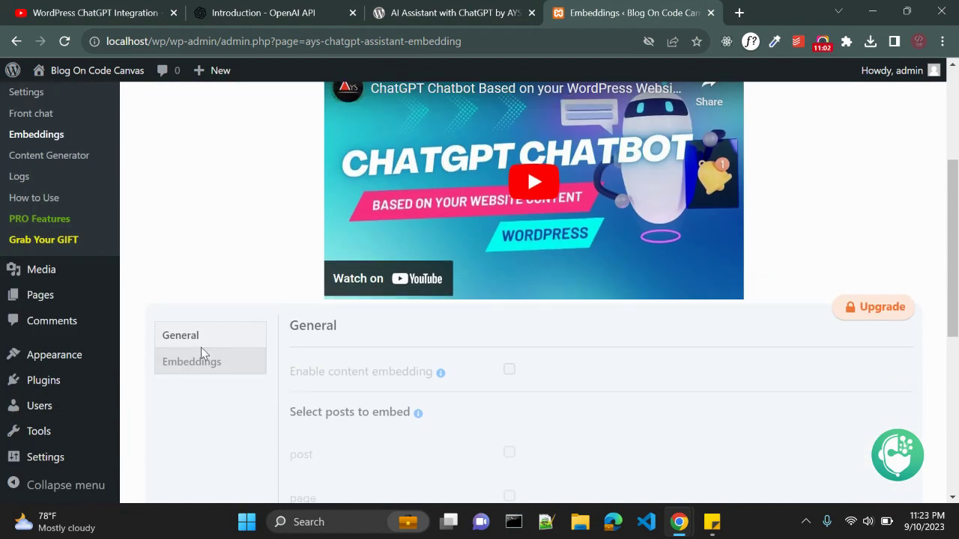
pyautogui.scroll(-1, 200, 352)
pyautogui.scroll(4, 199, 355)
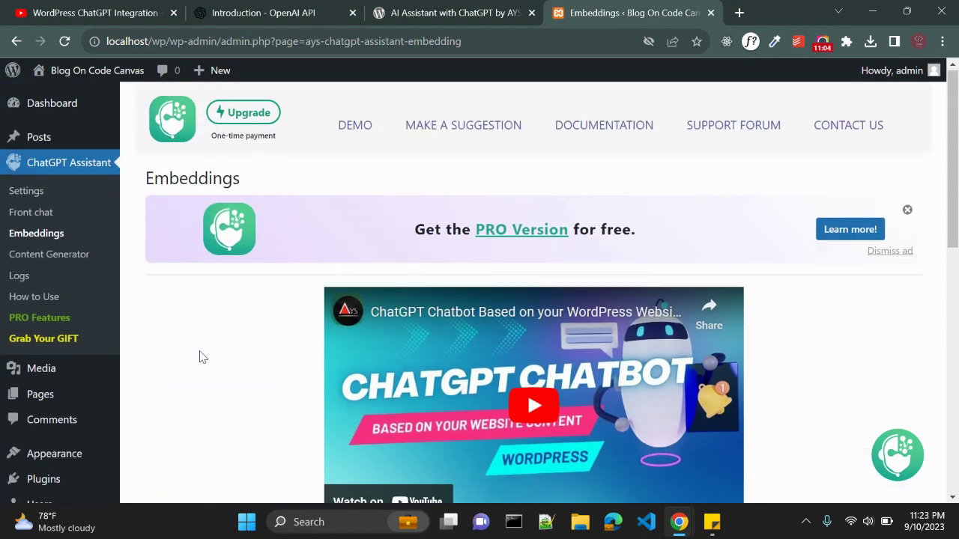
pyautogui.scroll(-4, 199, 358)
pyautogui.scroll(-3, 188, 276)
pyautogui.scroll(-1, 327, 398)
pyautogui.scroll(1, 326, 397)
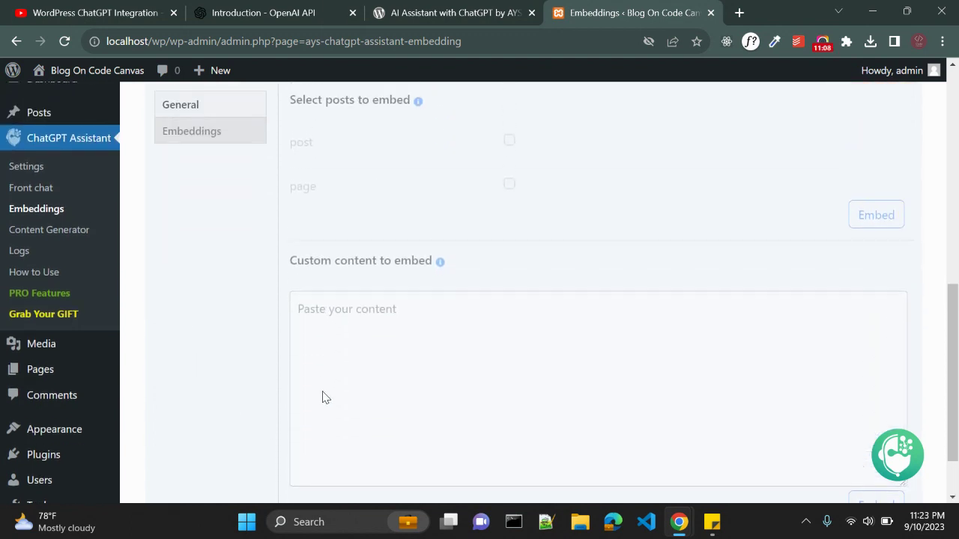
pyautogui.scroll(1, 323, 397)
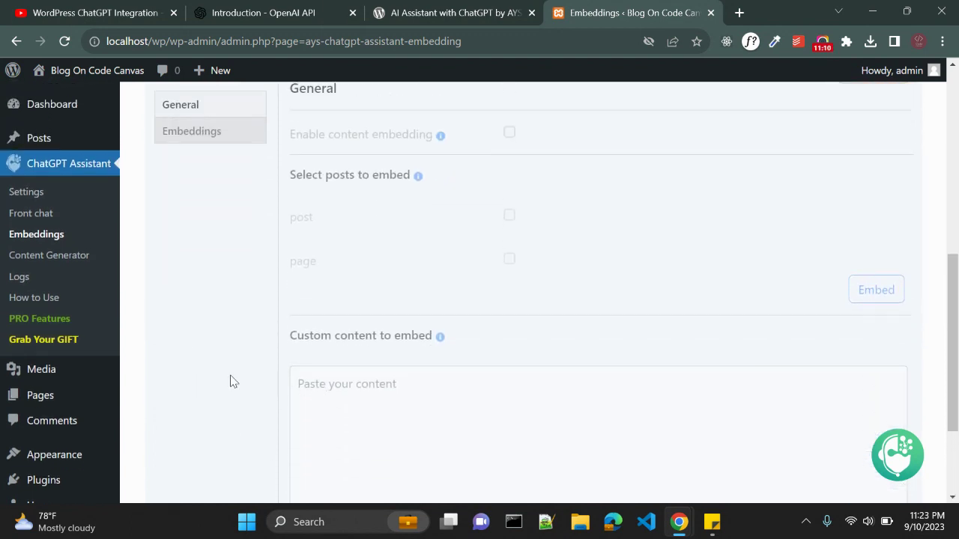
pyautogui.scroll(2, 232, 381)
pyautogui.scroll(4, 231, 382)
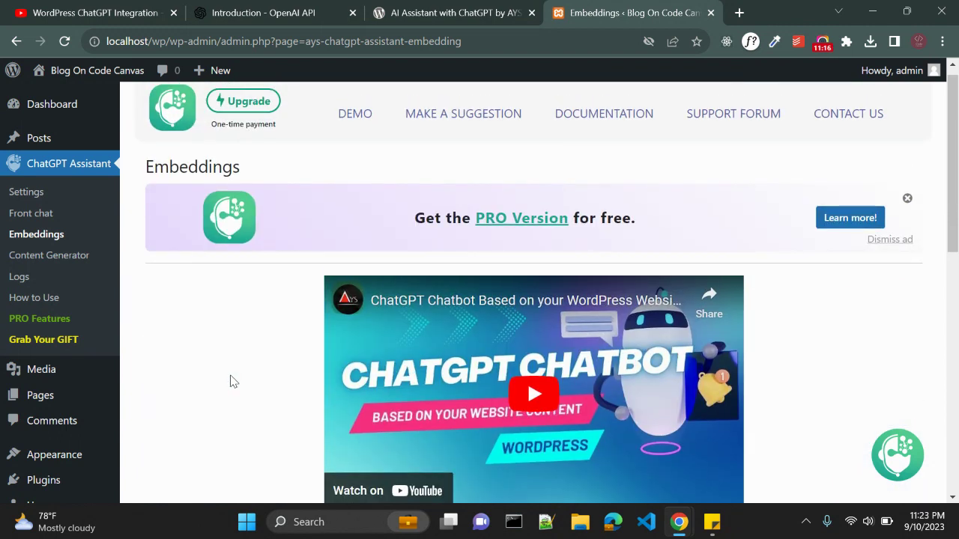
# - View the PRO-only Content Generator page with the chat minimized, then switch to the YouTube playlist
pyautogui.click(75, 256)
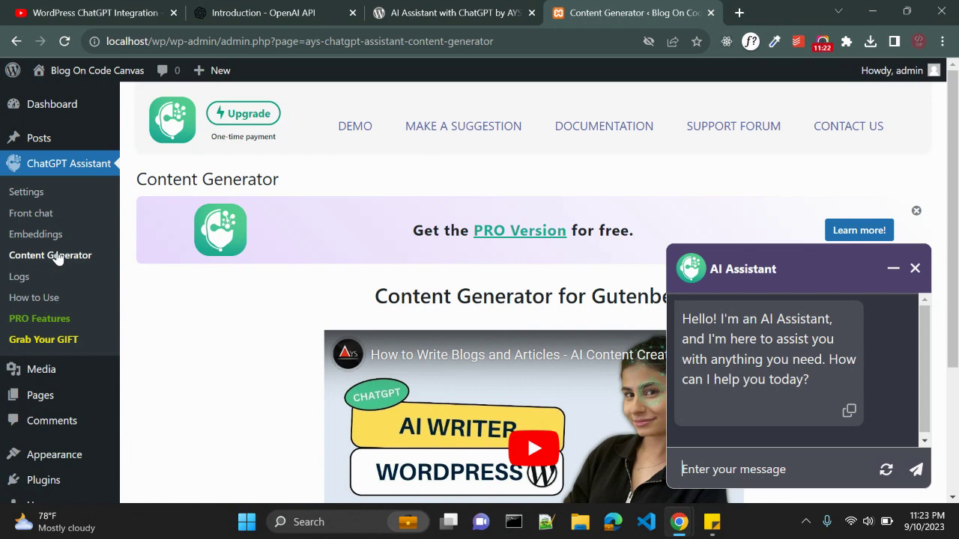
pyautogui.click(893, 271)
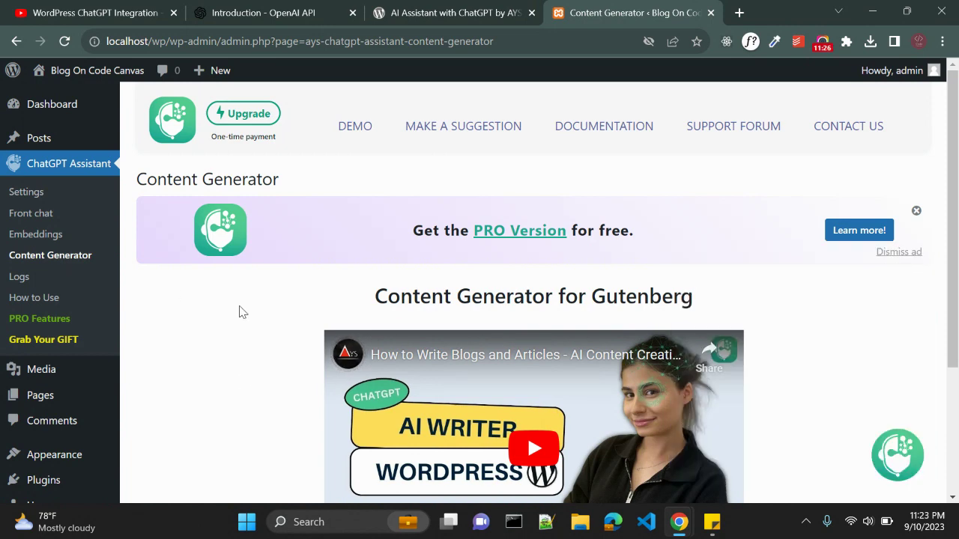
pyautogui.scroll(-3, 236, 369)
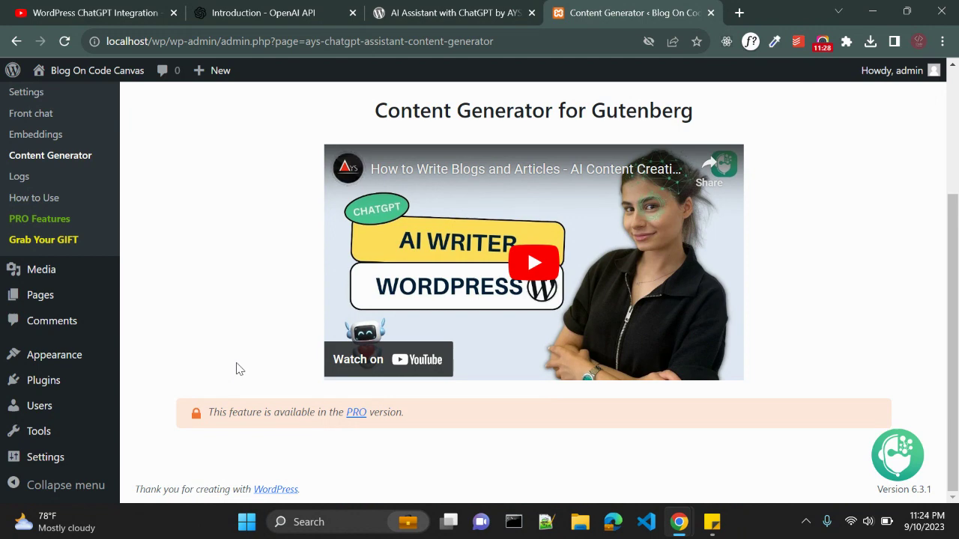
pyautogui.scroll(3, 199, 364)
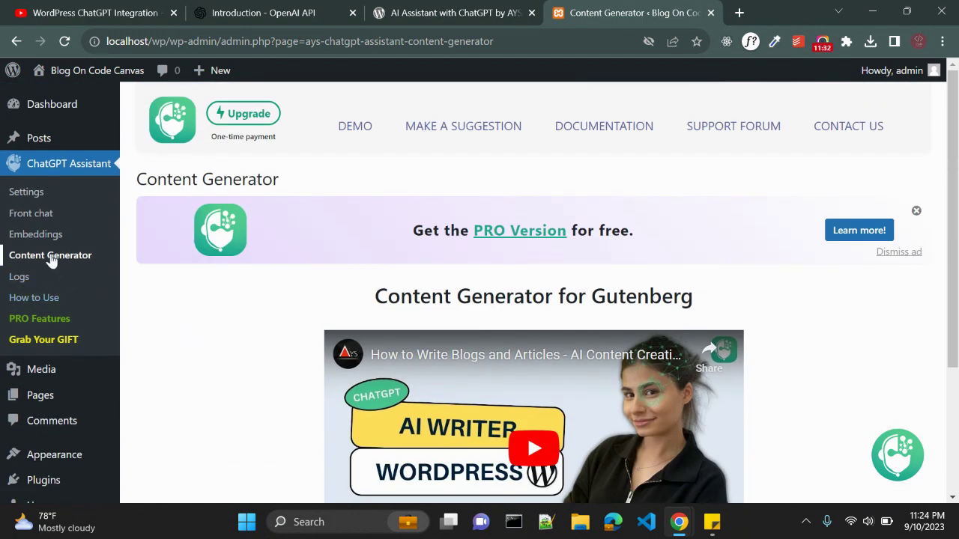
pyautogui.click(68, 13)
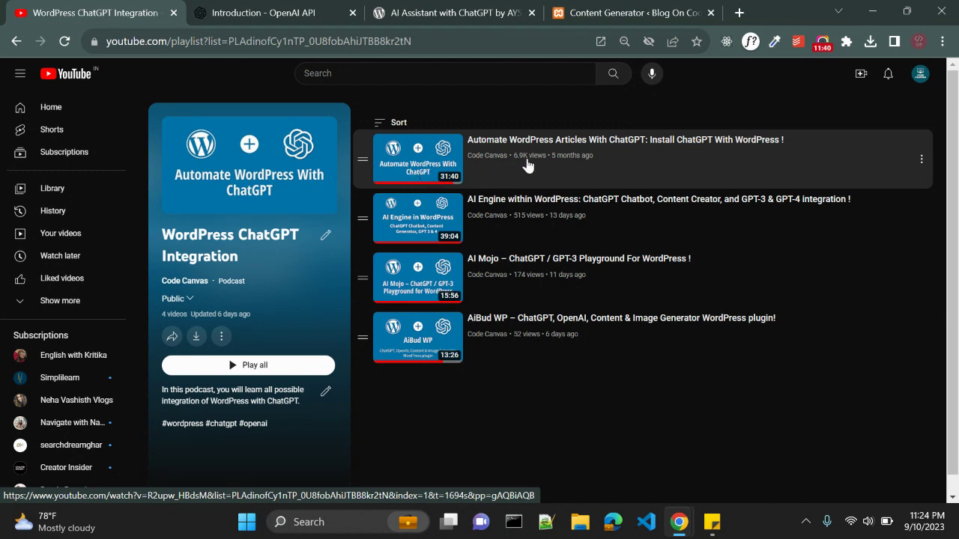
# - Cycle through the Content Generator, YouTube, wordpress.org plugin and OpenAI API tabs, ending on Content Generator
pyautogui.click(589, 12)
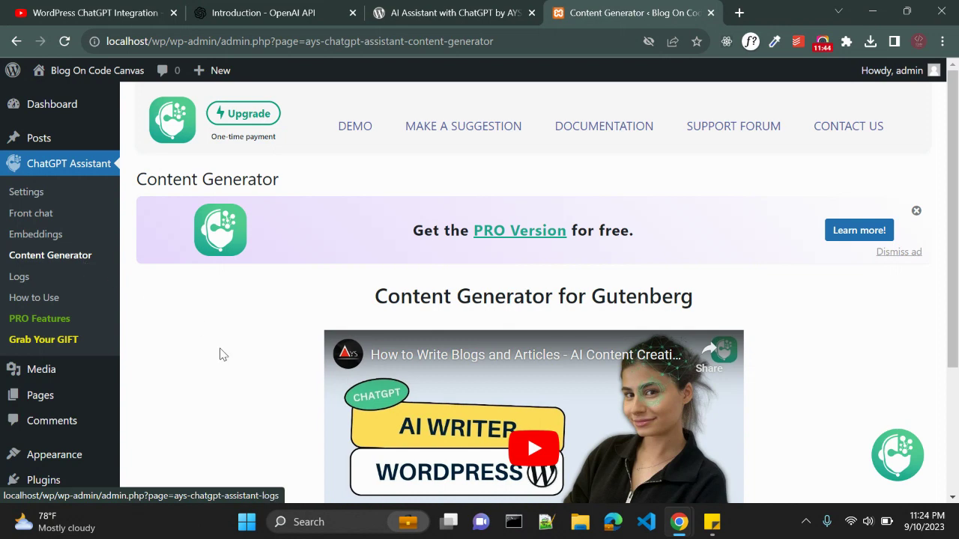
pyautogui.click(86, 20)
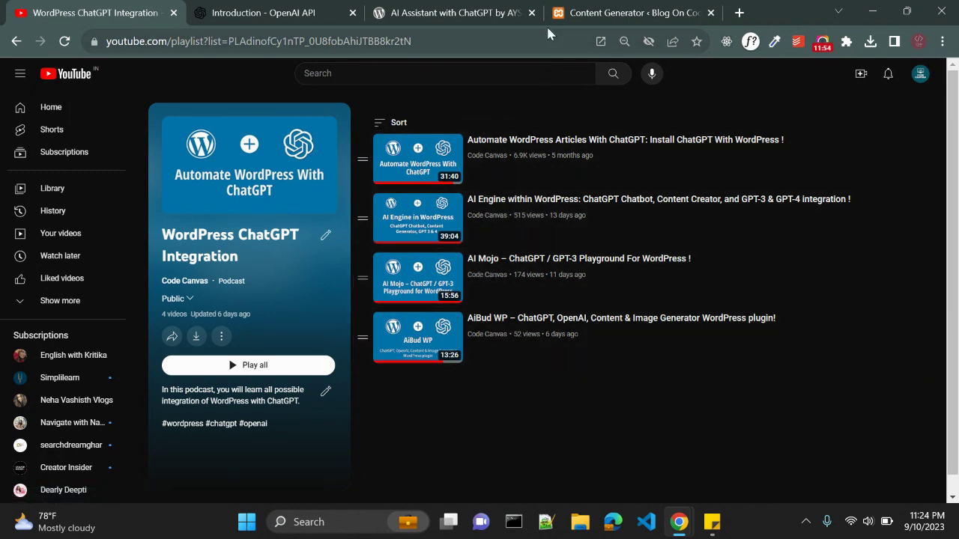
pyautogui.click(495, 7)
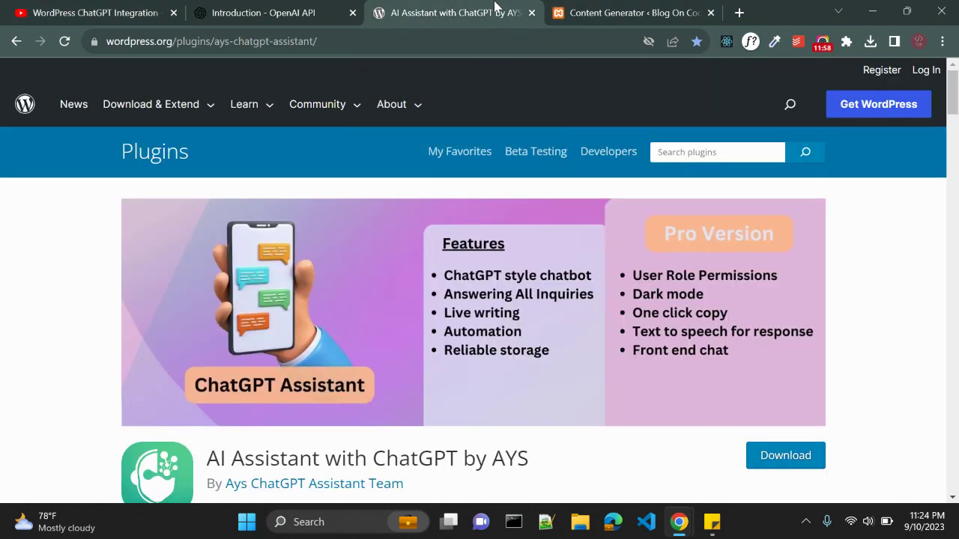
pyautogui.click(309, 6)
pyautogui.click(577, 6)
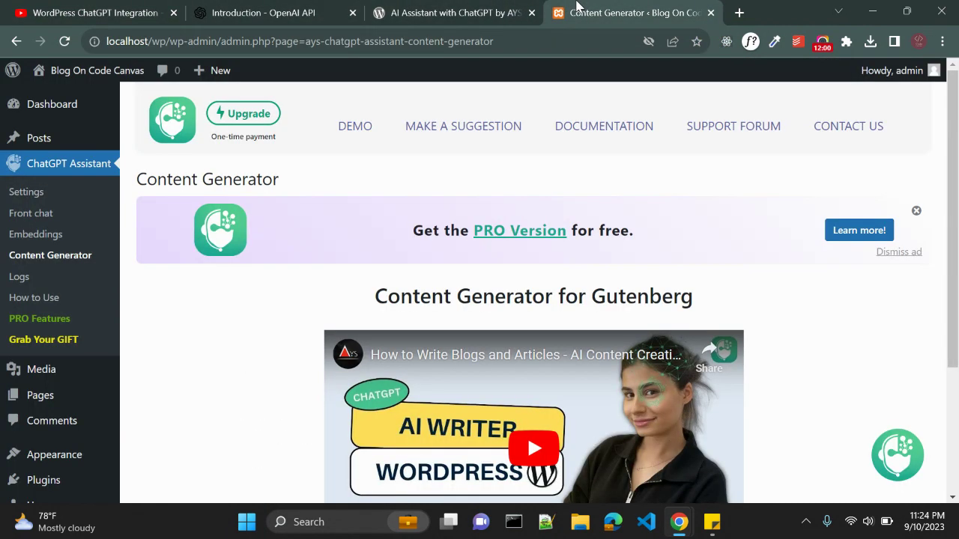
# - View the ChatGPT Assistant Logs page, which lists no logs yet, with the chat minimized
pyautogui.click(54, 284)
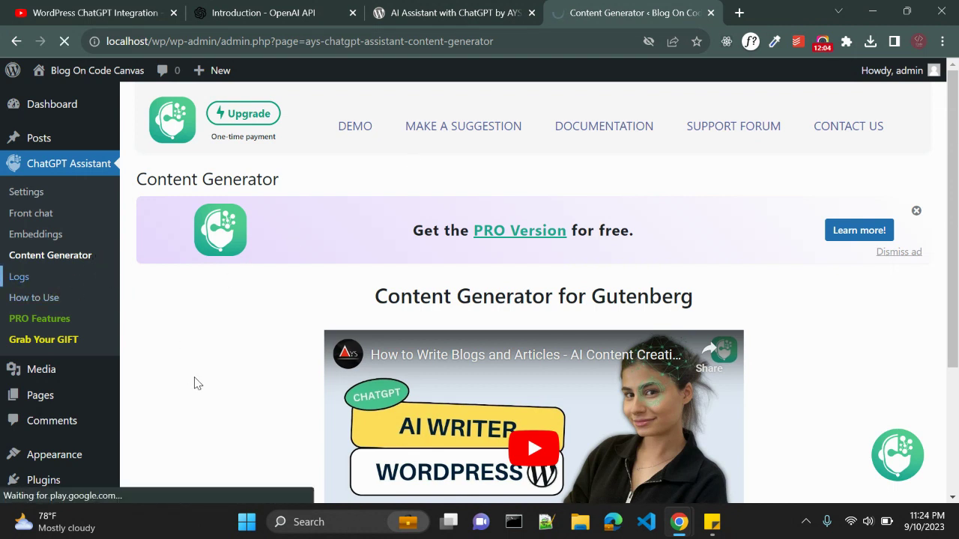
pyautogui.scroll(-2, 199, 380)
pyautogui.scroll(2, 311, 277)
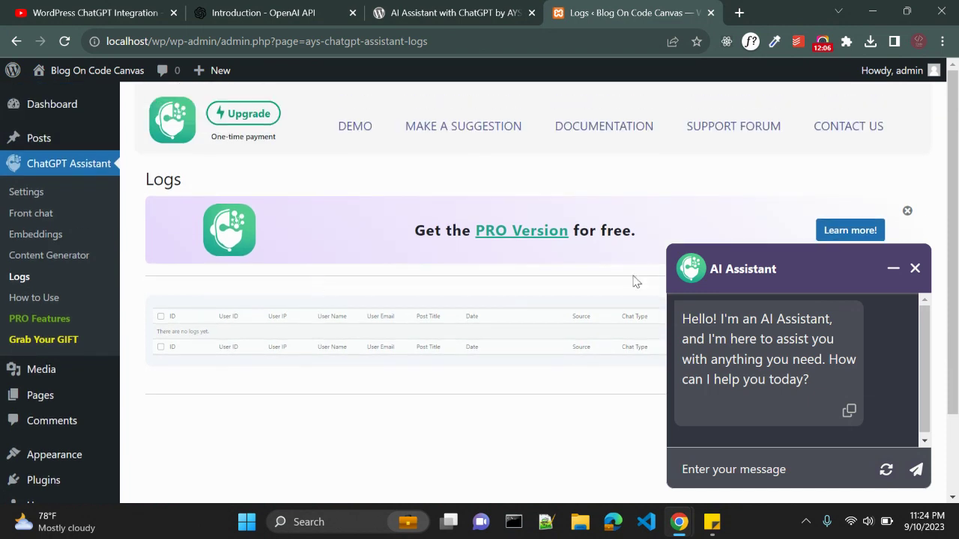
pyautogui.click(890, 268)
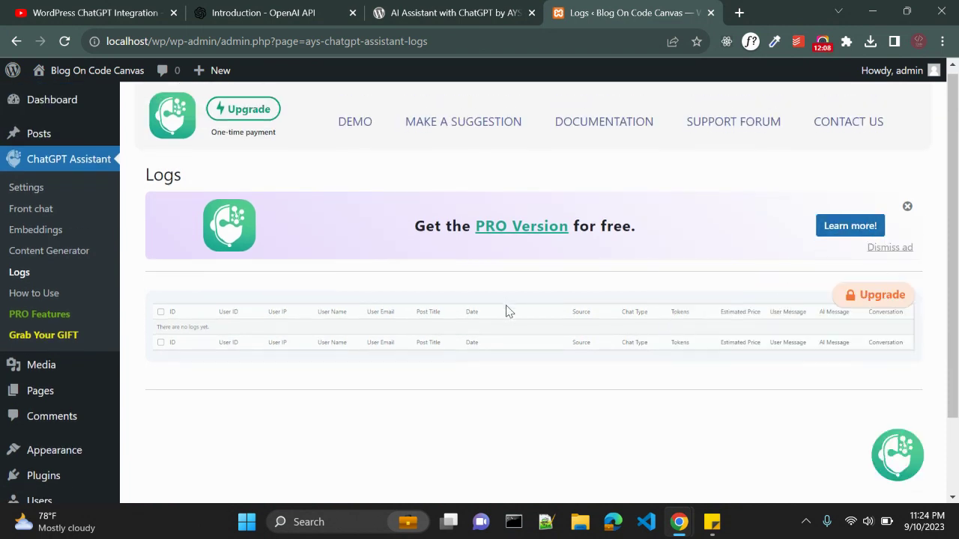
pyautogui.scroll(-2, 506, 311)
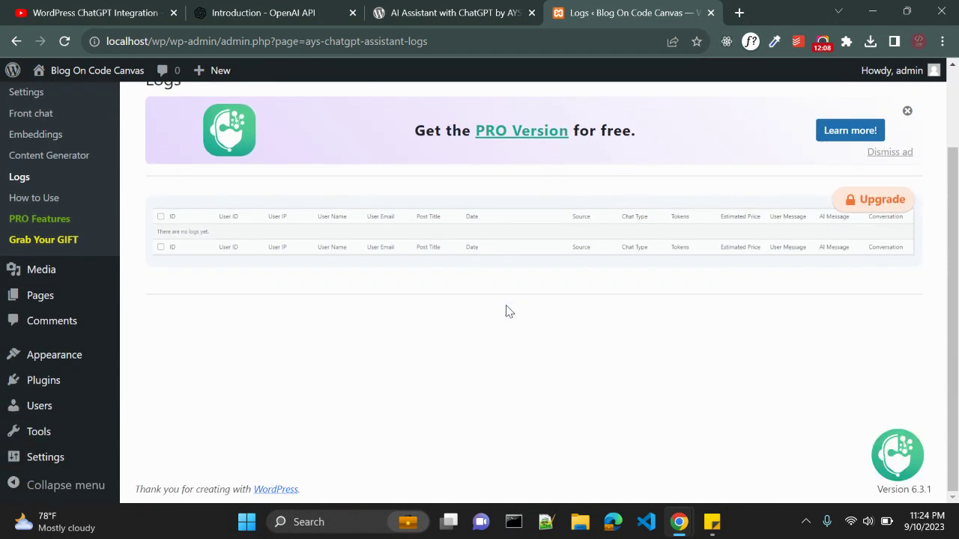
# - Read through the How to Use page and its example questions, minimizing the chat again
pyautogui.click(78, 201)
pyautogui.scroll(-2, 332, 353)
pyautogui.click(896, 271)
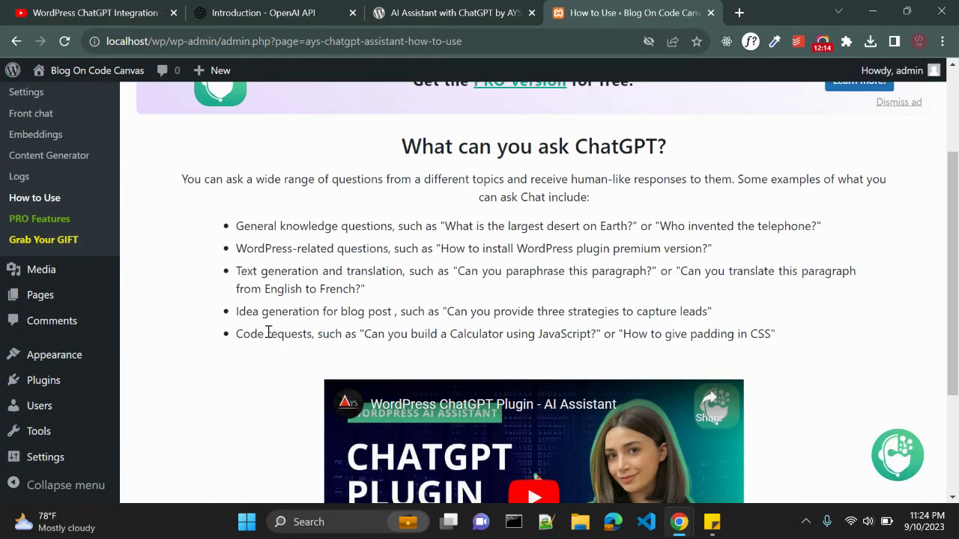
pyautogui.scroll(-2, 262, 338)
pyautogui.scroll(4, 261, 337)
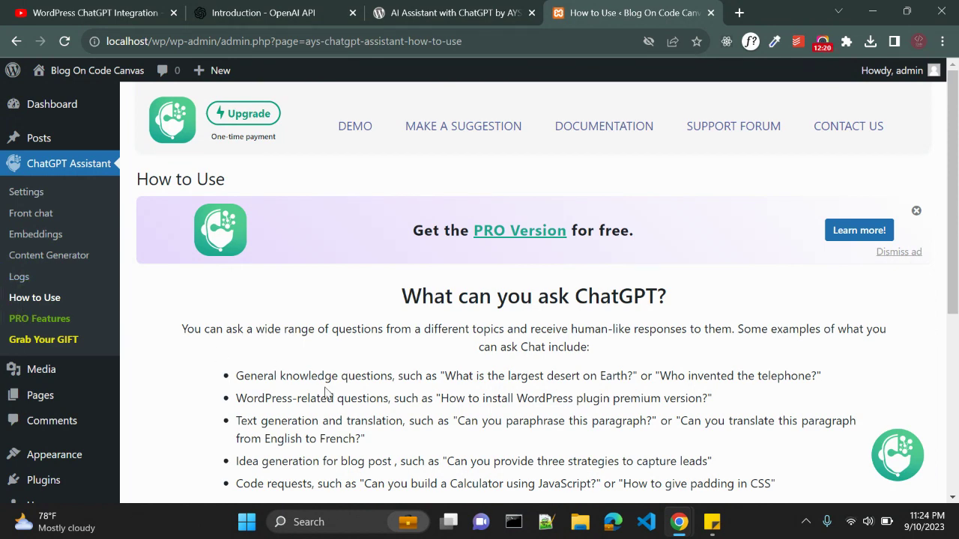
pyautogui.click(125, 6)
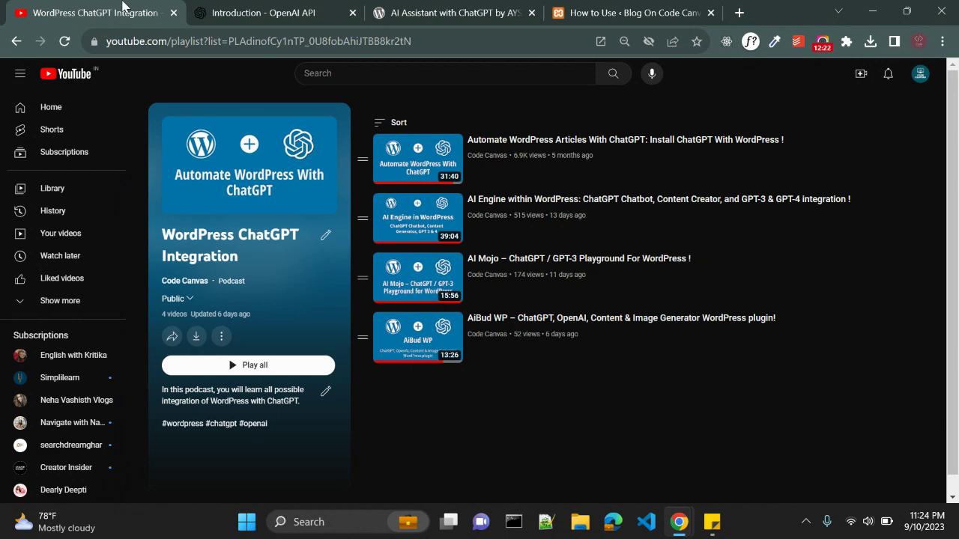